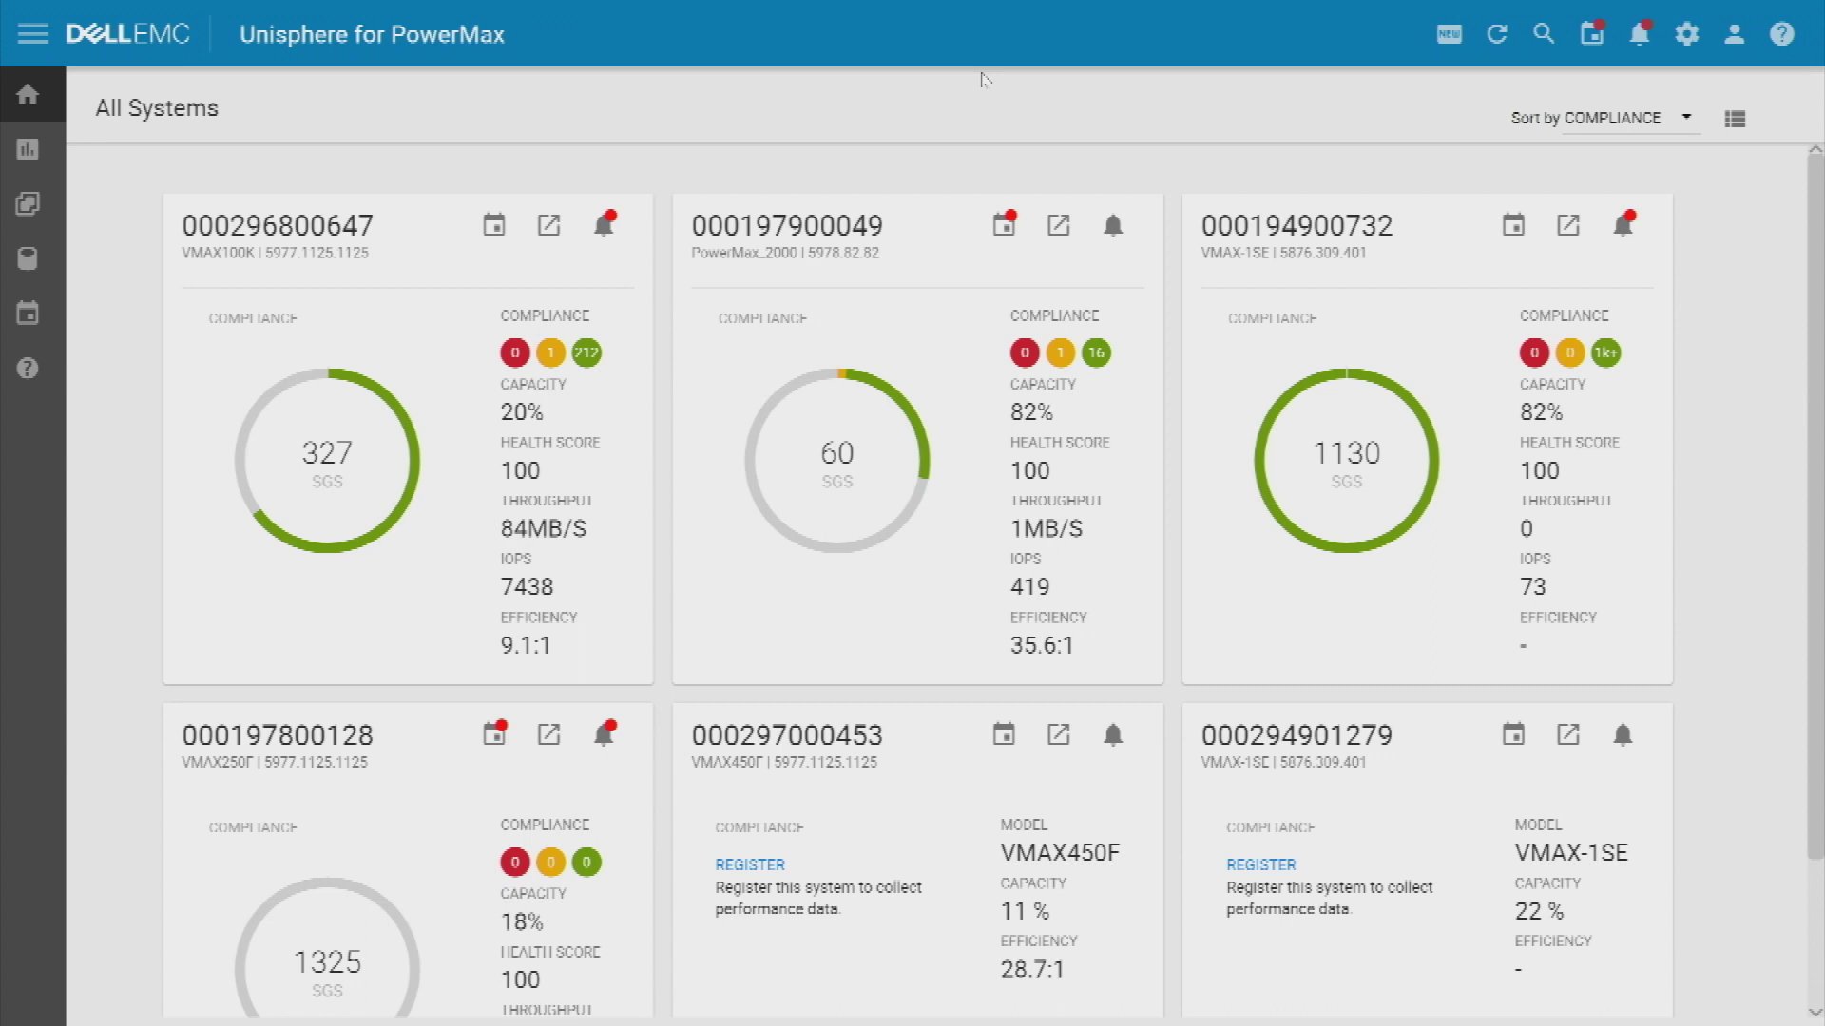
pyautogui.doubleClick(794, 228)
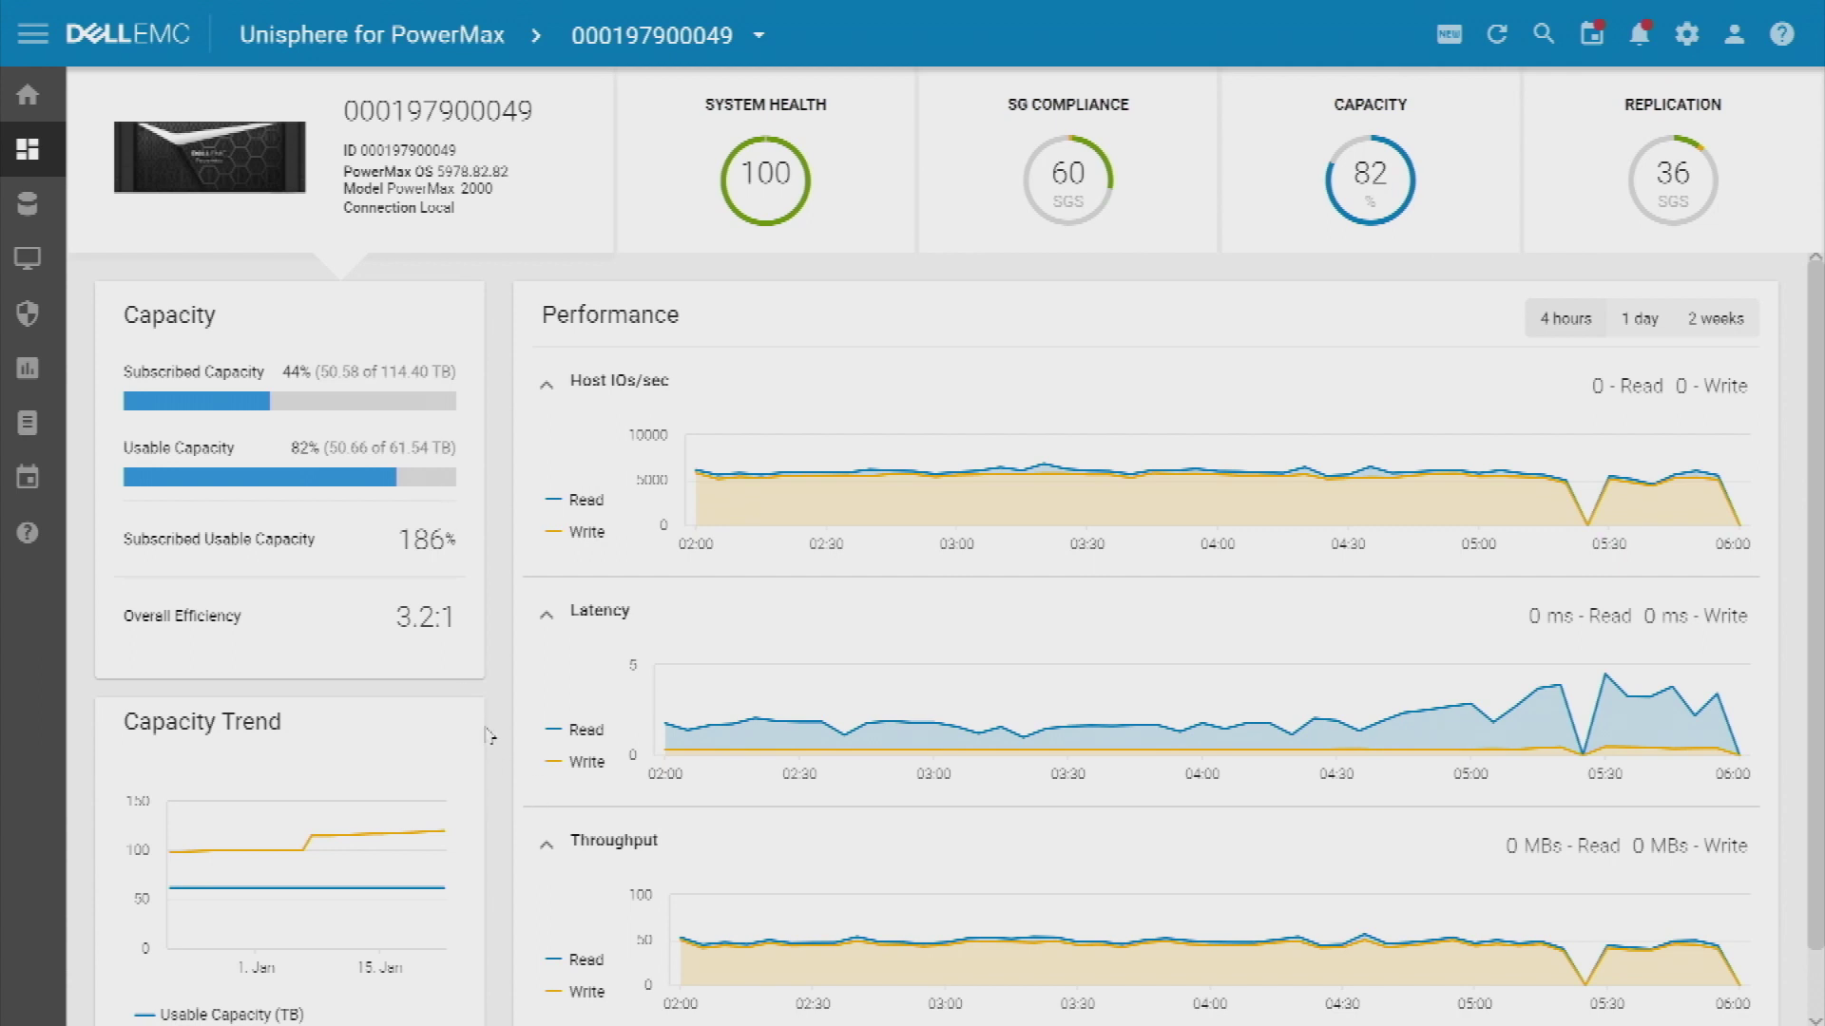
pyautogui.scroll(-1, 480, 736)
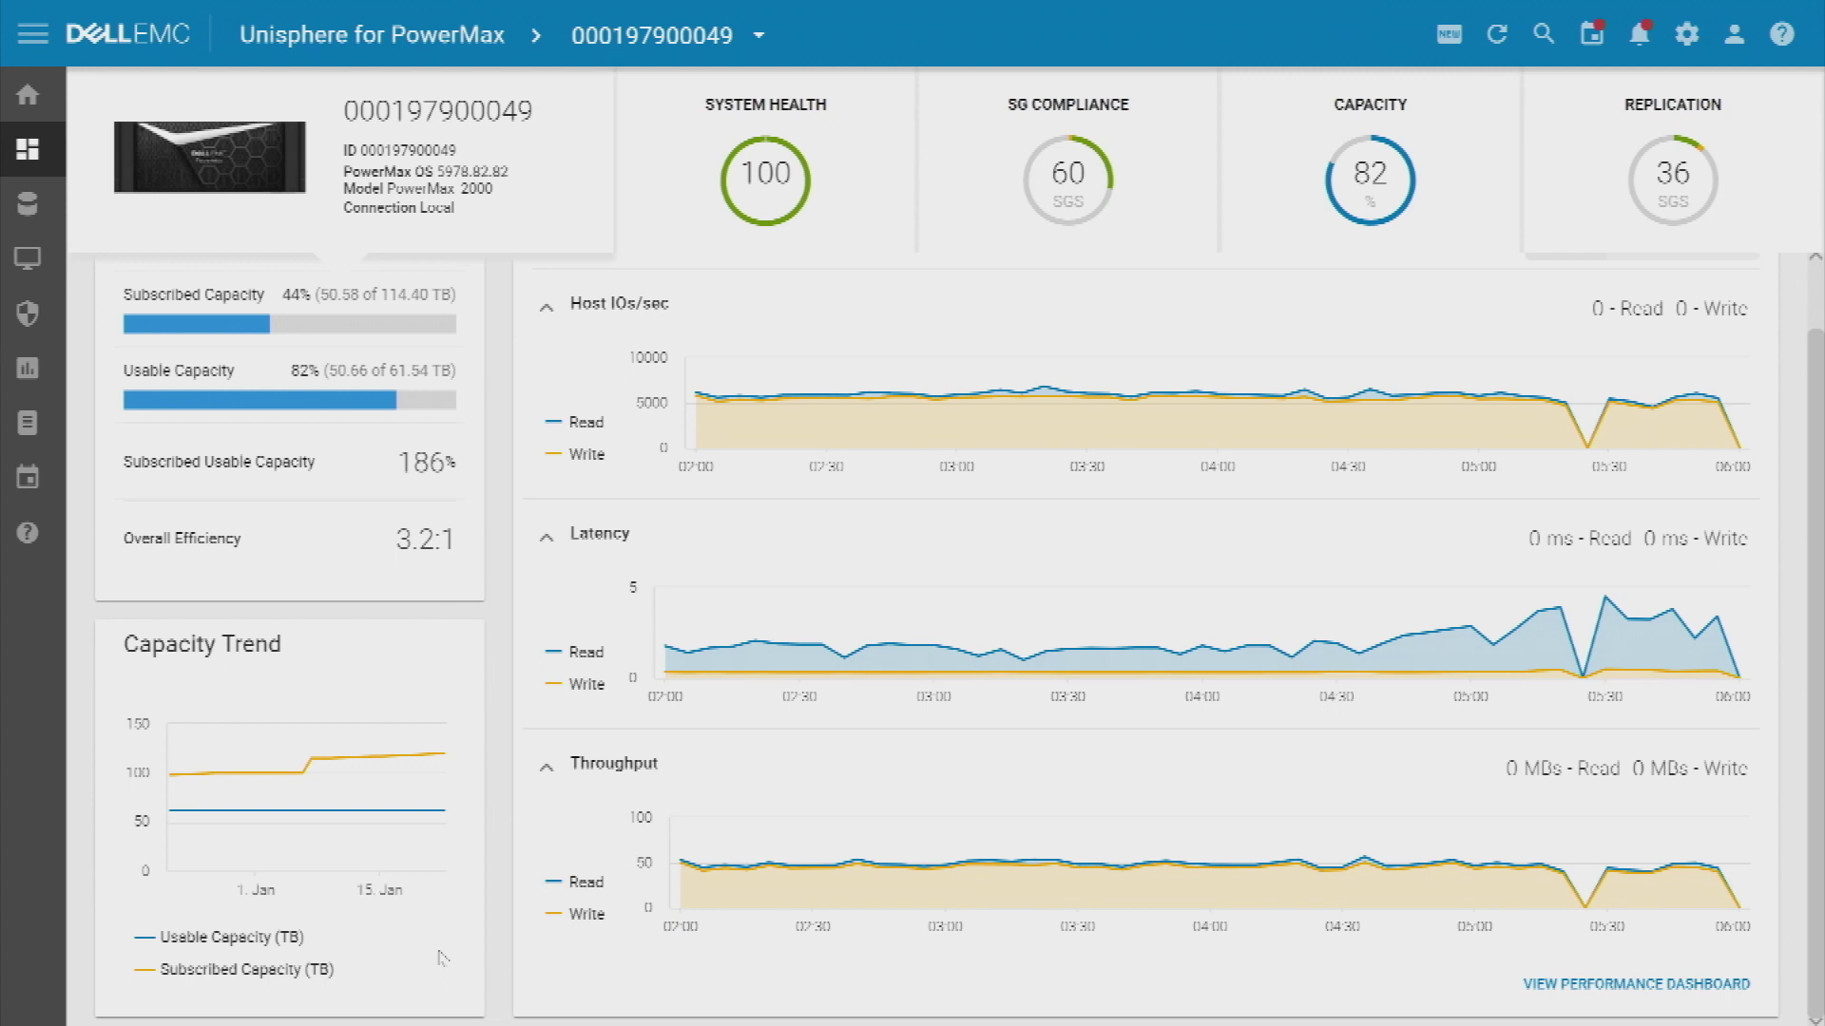
pyautogui.scroll(1, 442, 957)
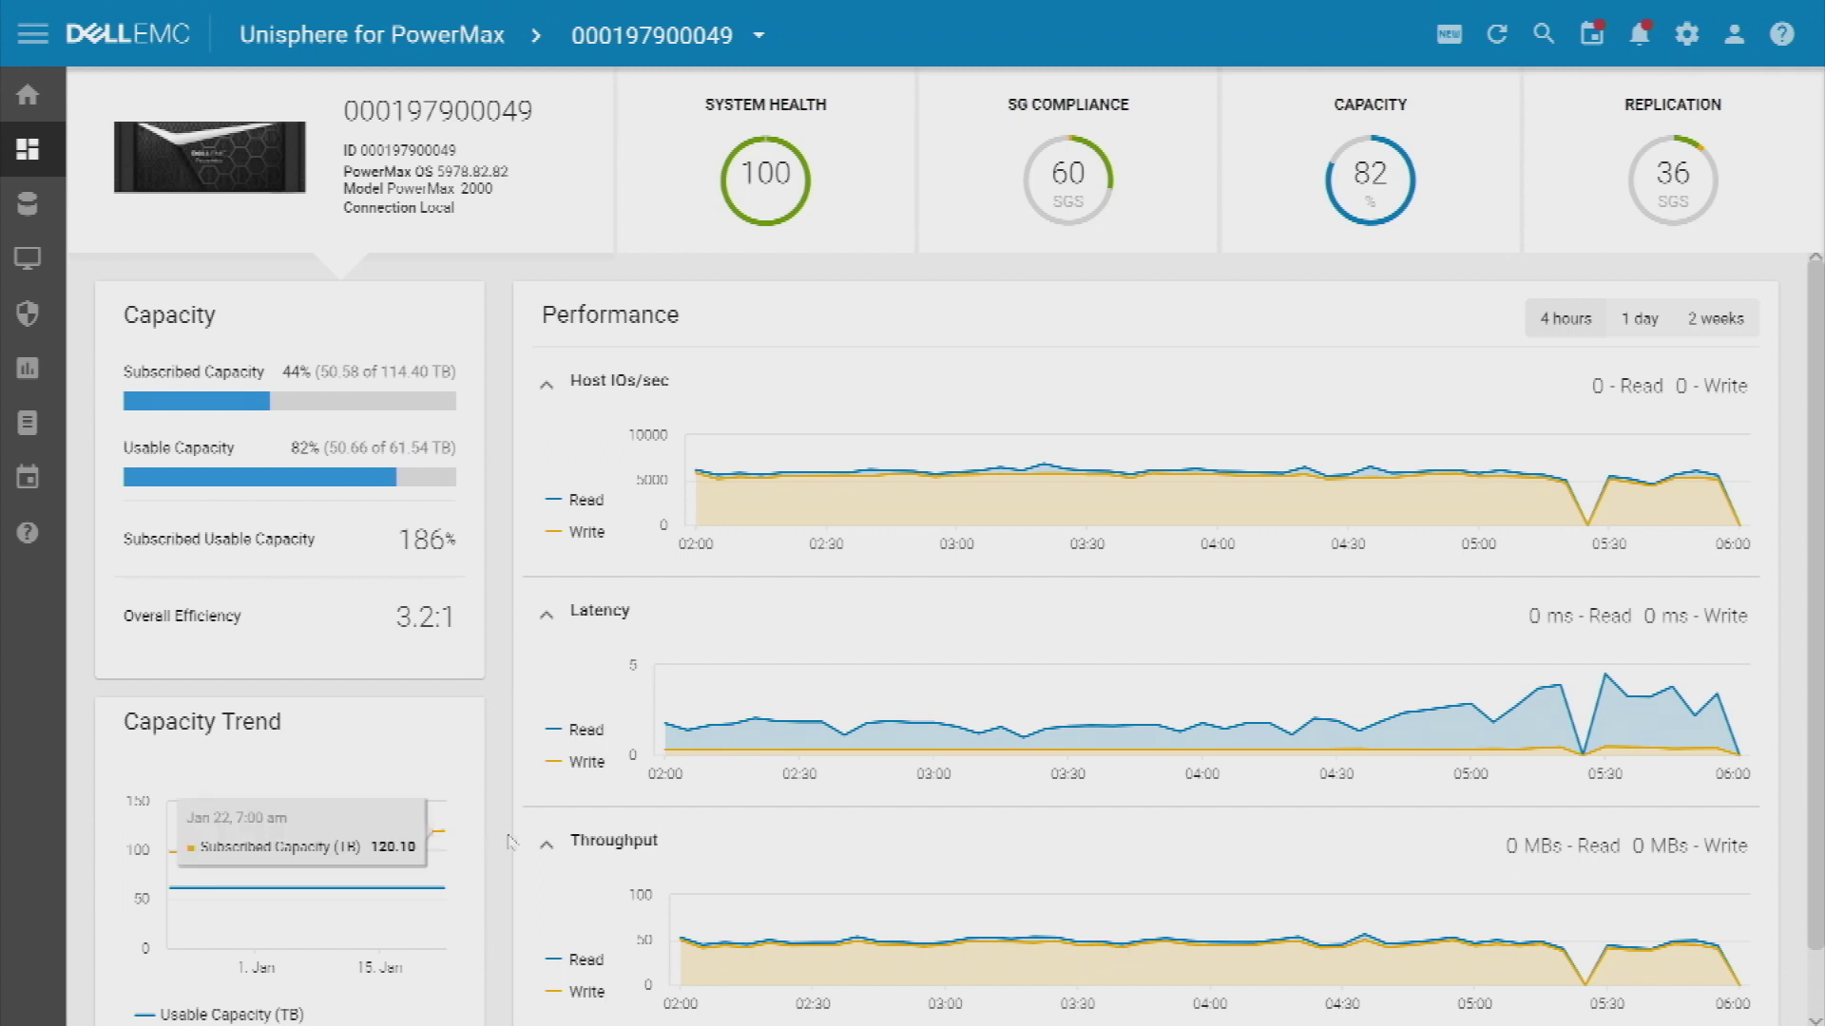
pyautogui.scroll(-1, 504, 831)
pyautogui.scroll(1, 504, 828)
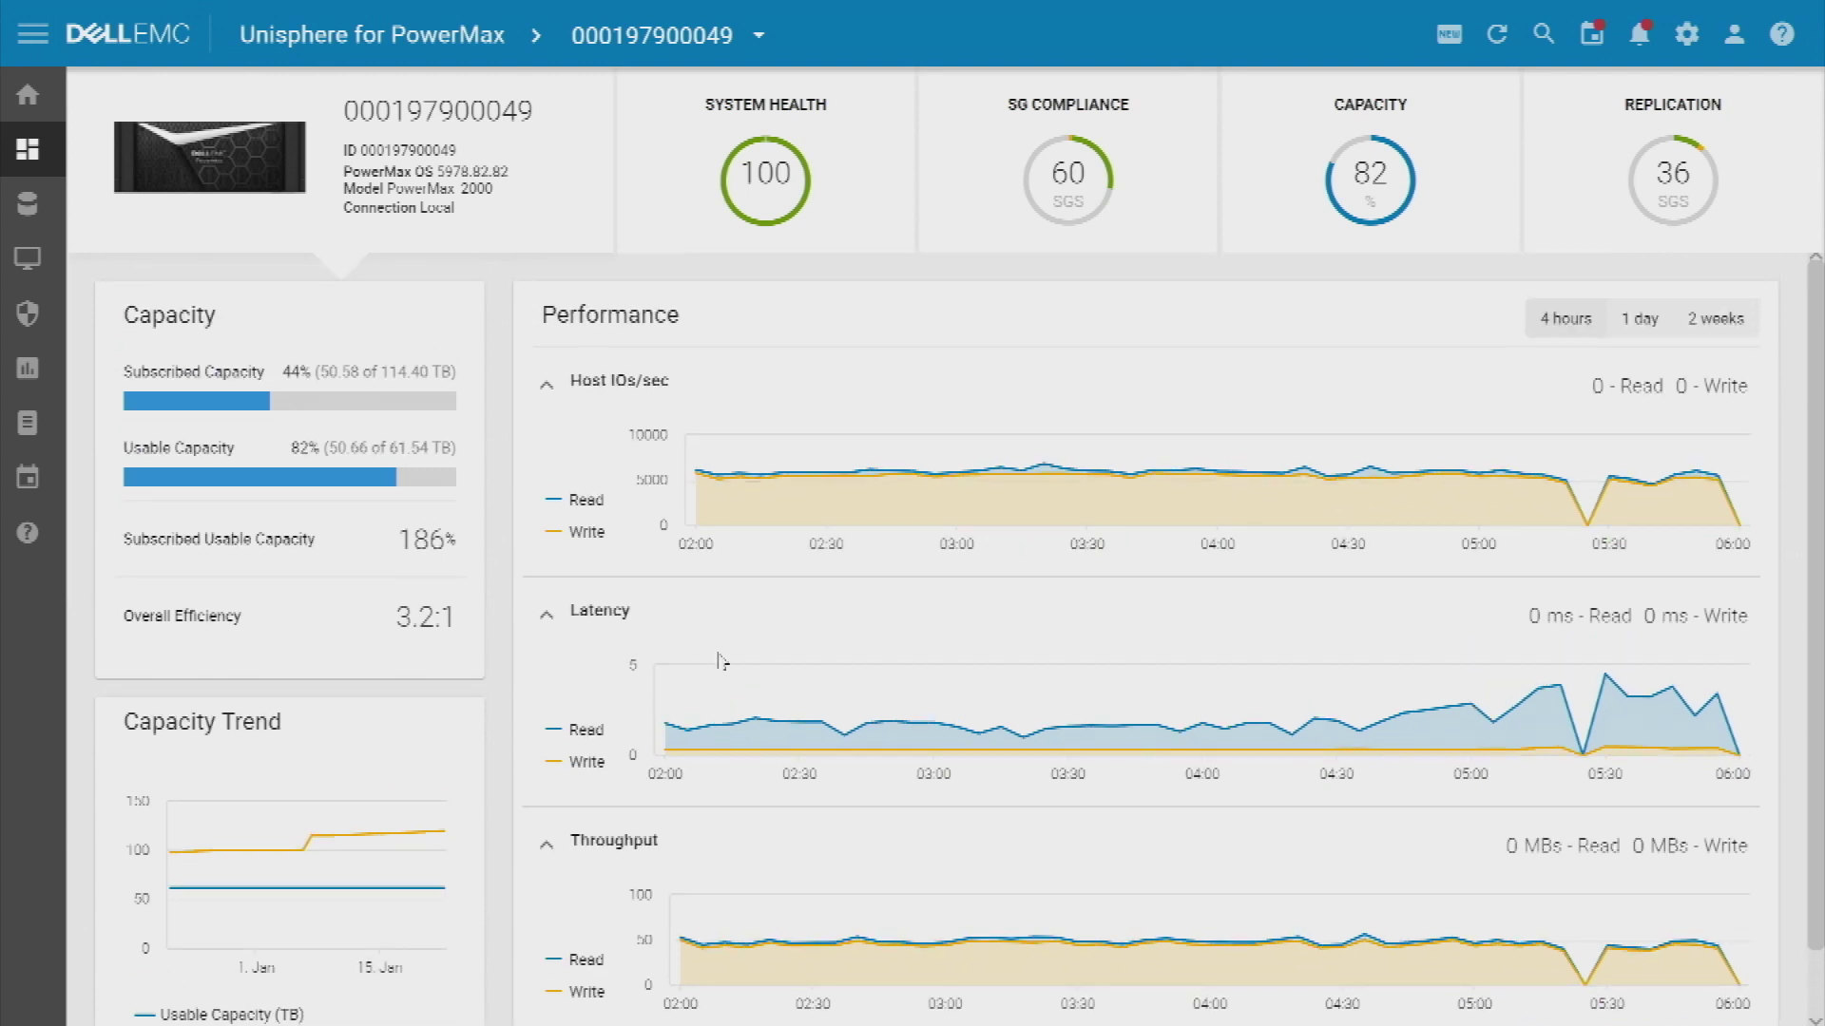
# - From the System Health score, check Service Level Compliance and view the 60 storage groups
pyautogui.click(769, 175)
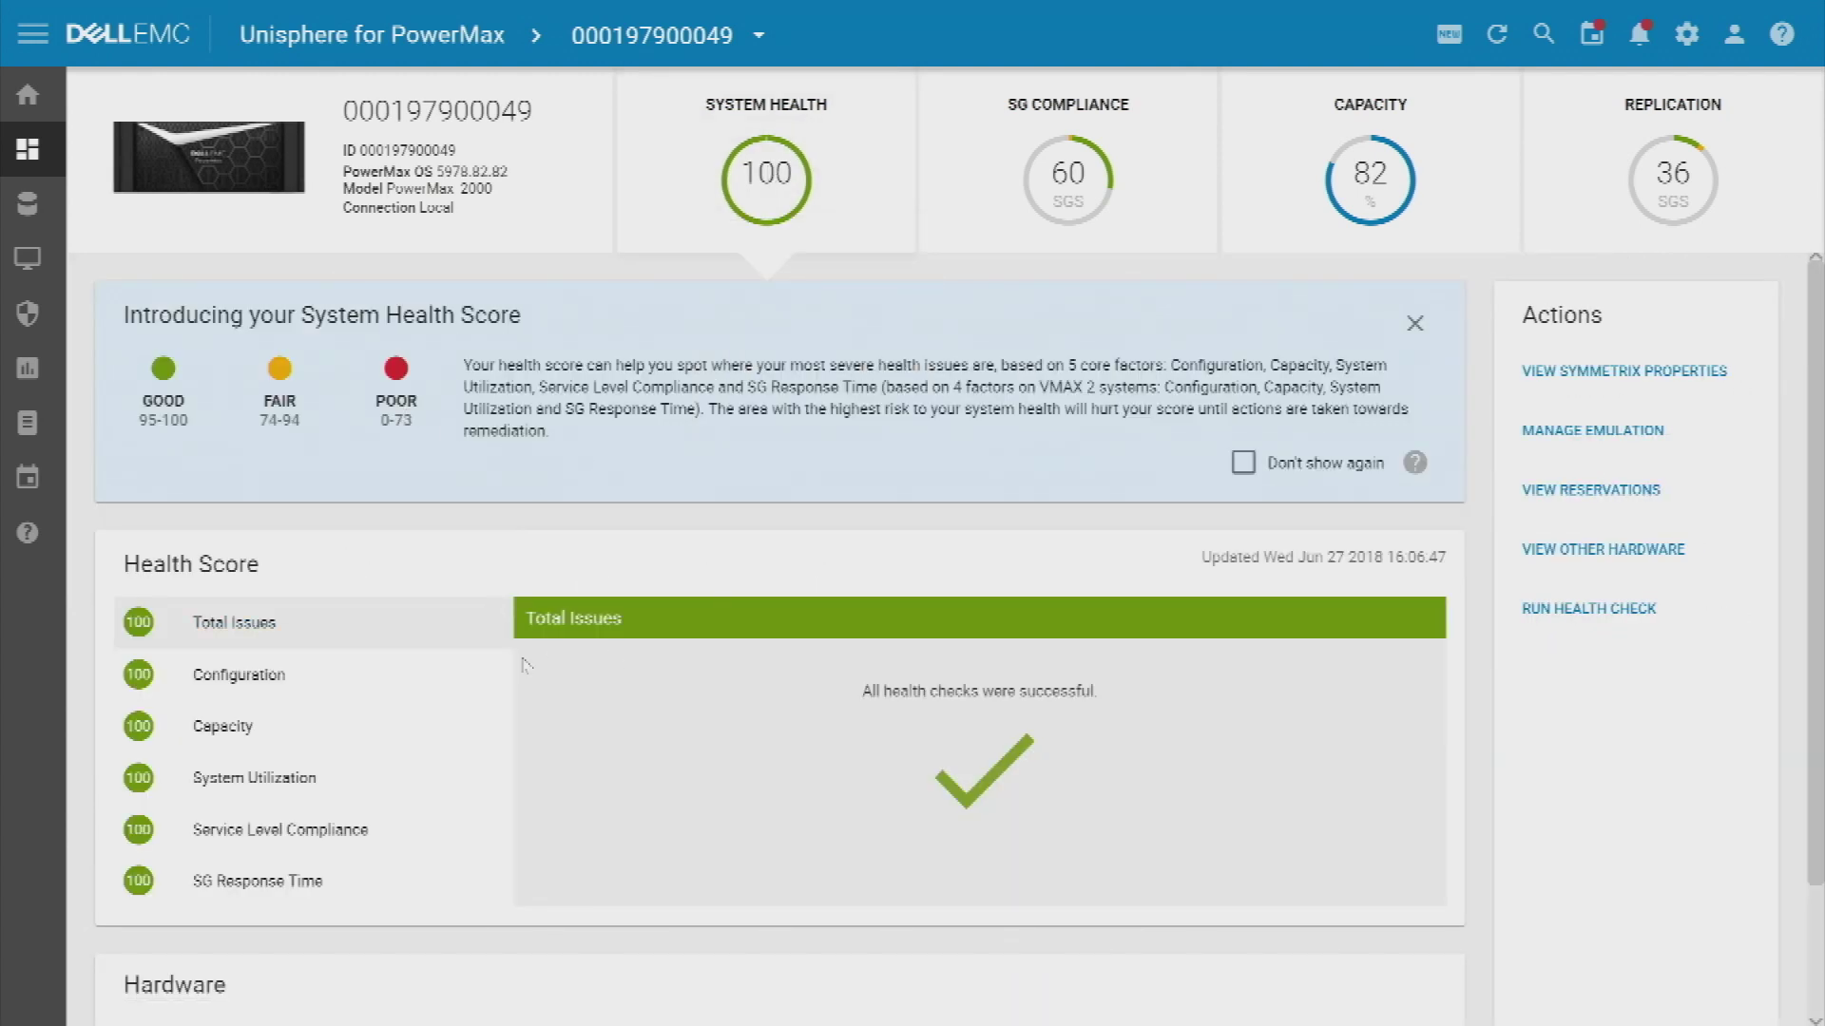
pyautogui.scroll(-3, 524, 753)
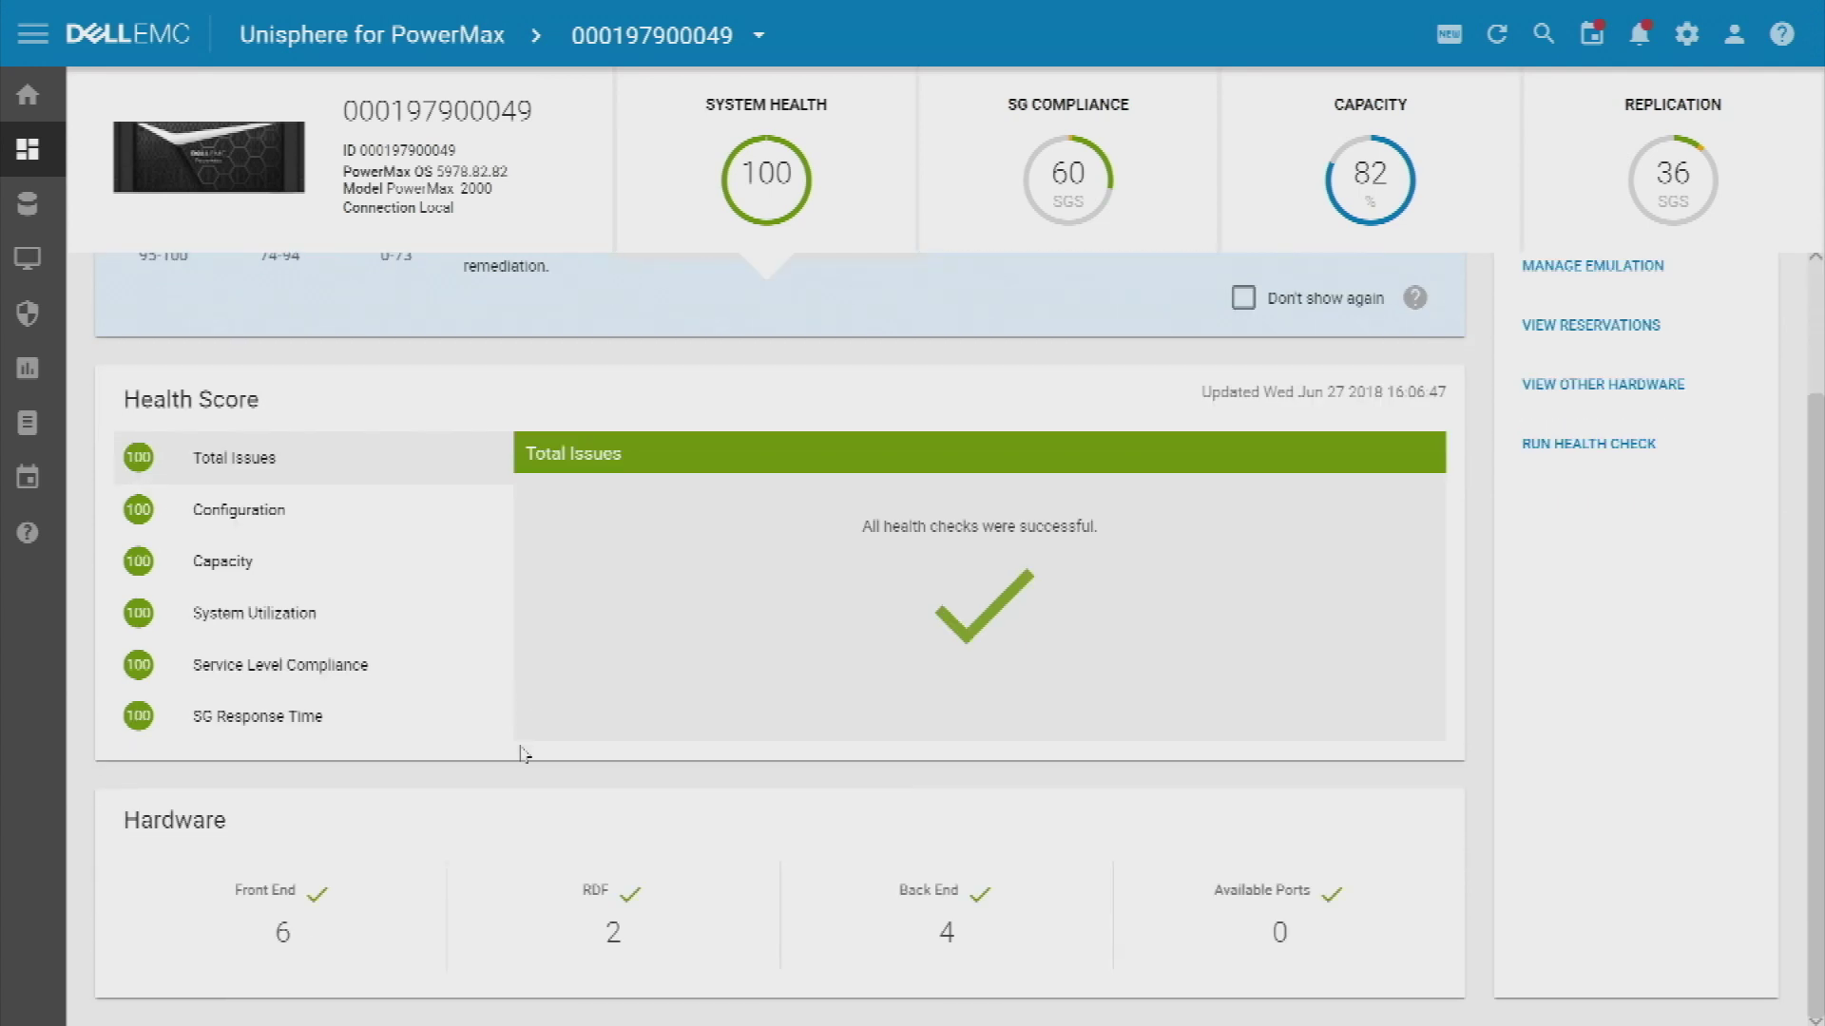
pyautogui.click(369, 670)
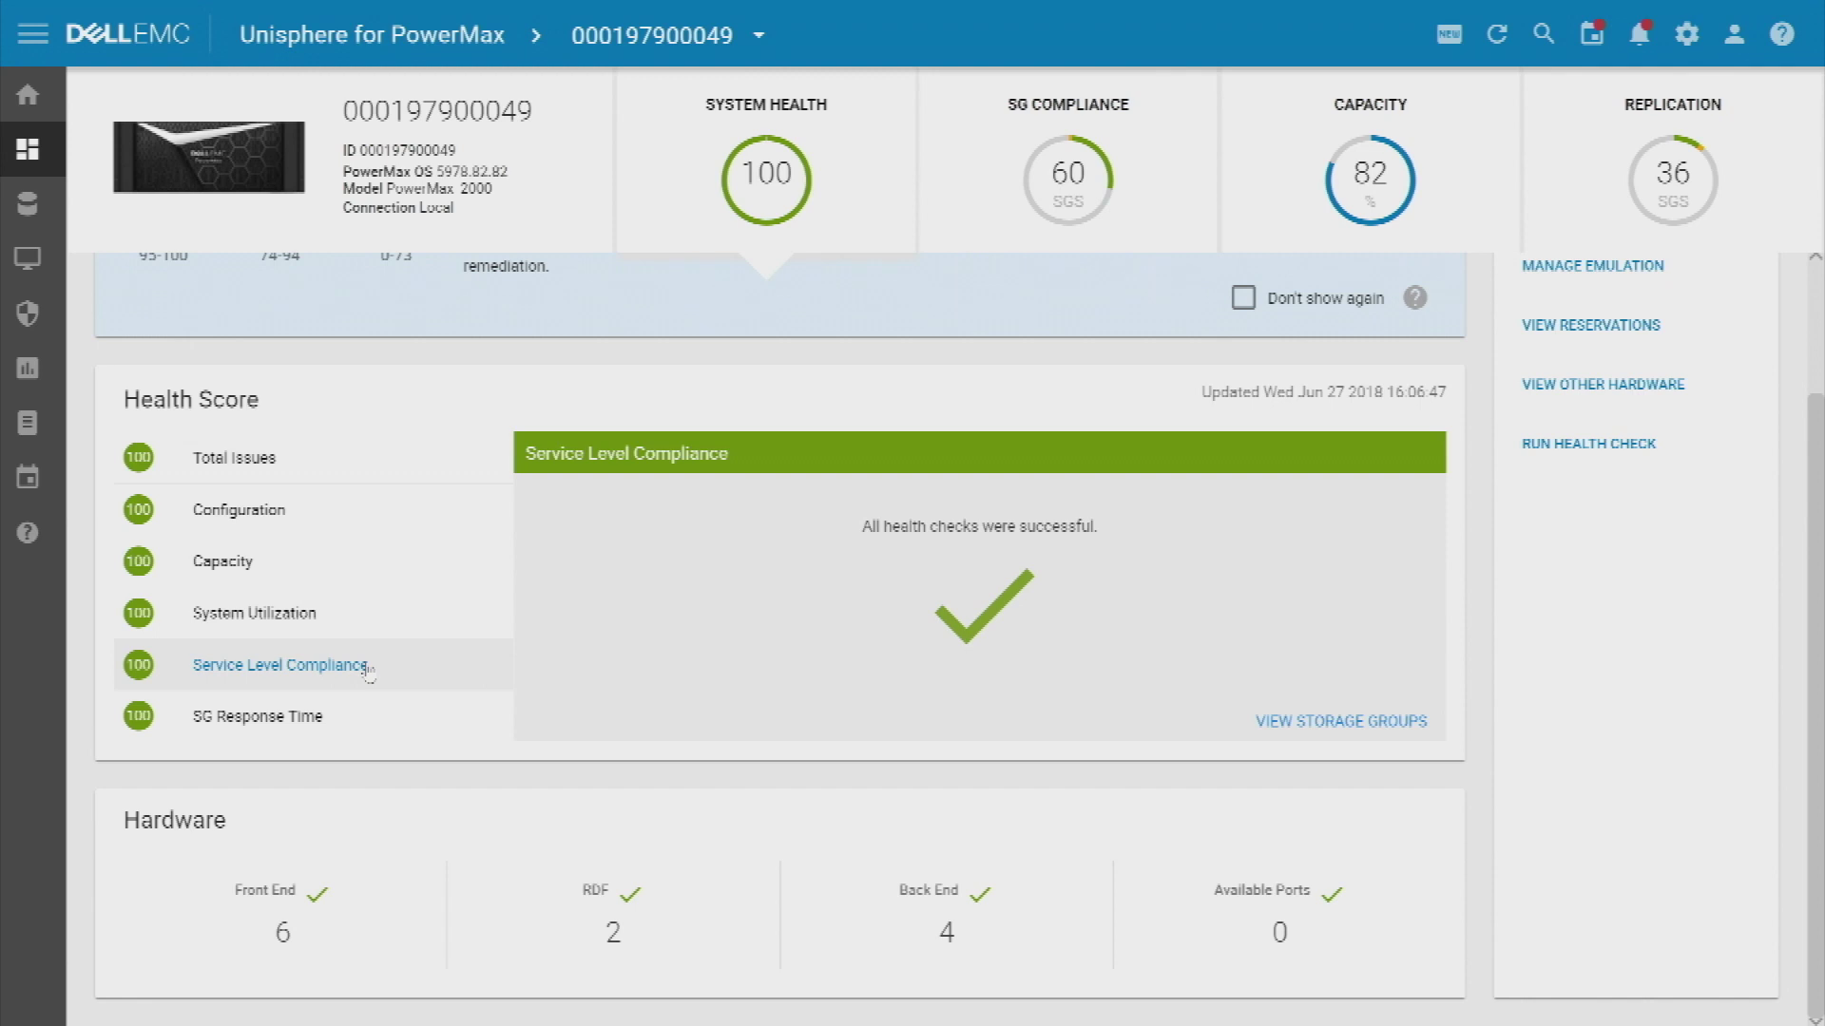
pyautogui.click(1344, 722)
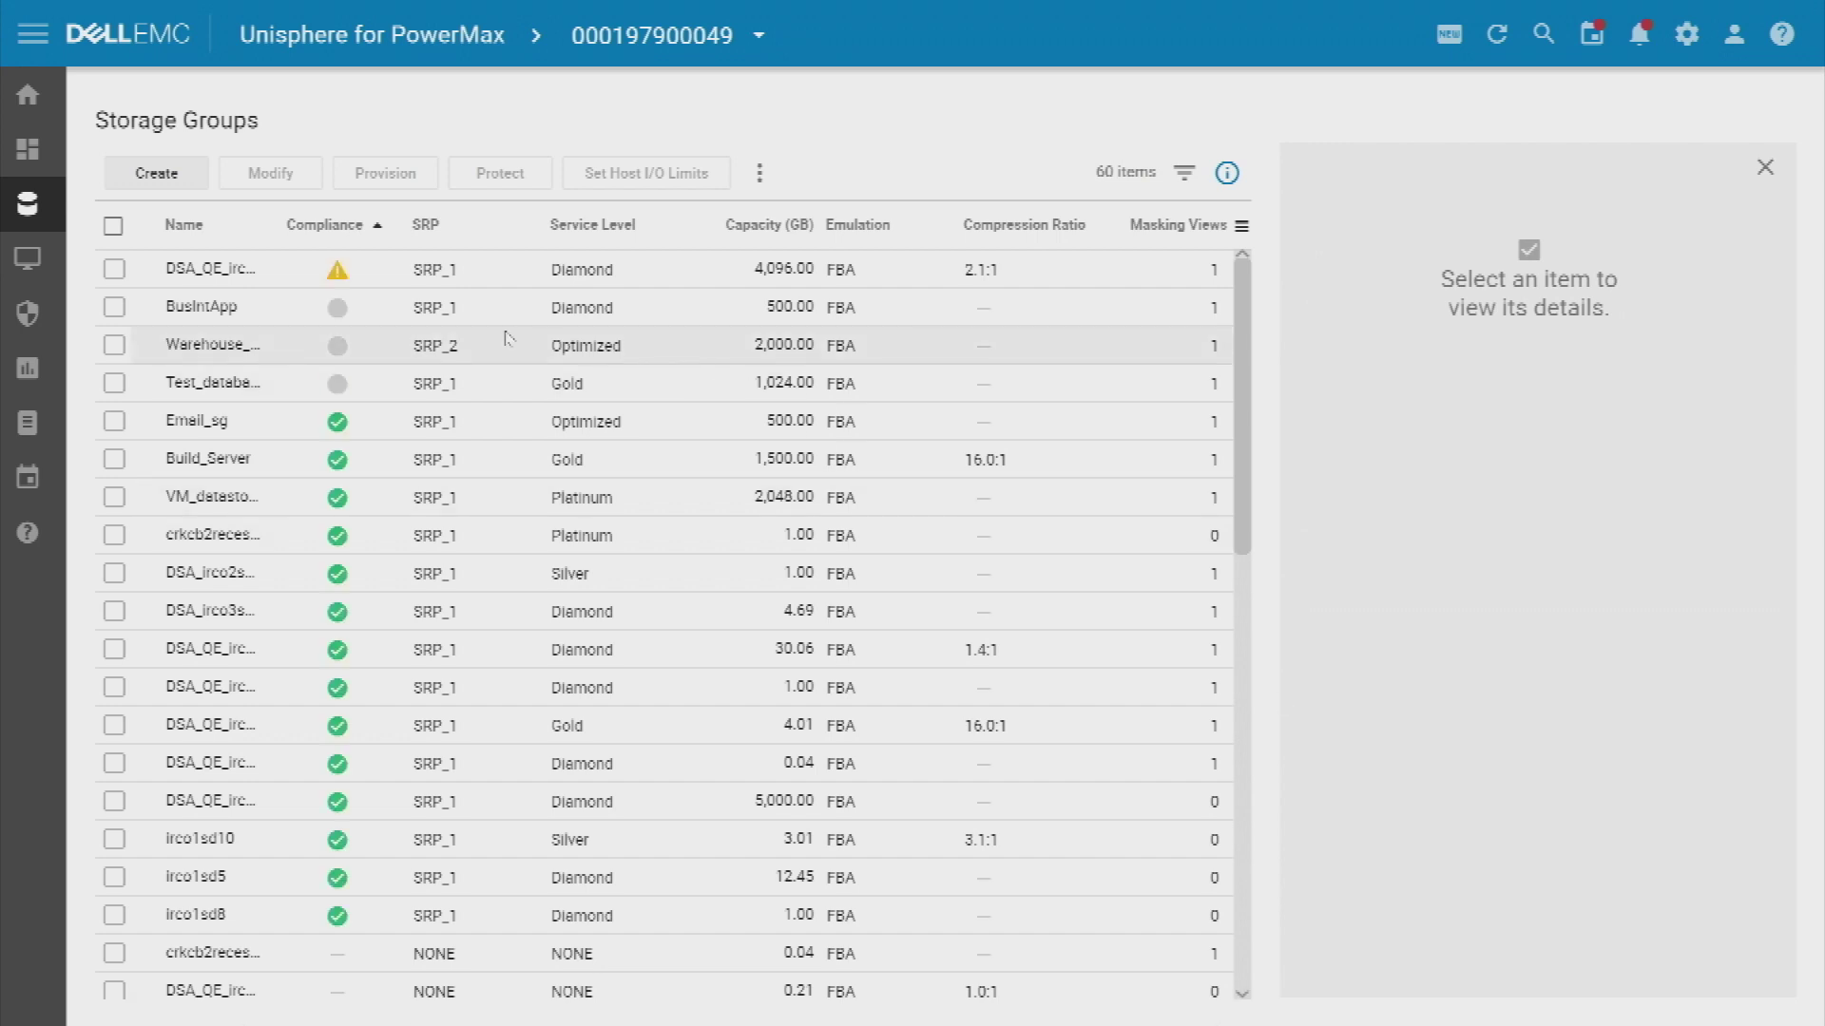
# - Select the BusIntApp storage group and start protecting it
pyautogui.click(236, 309)
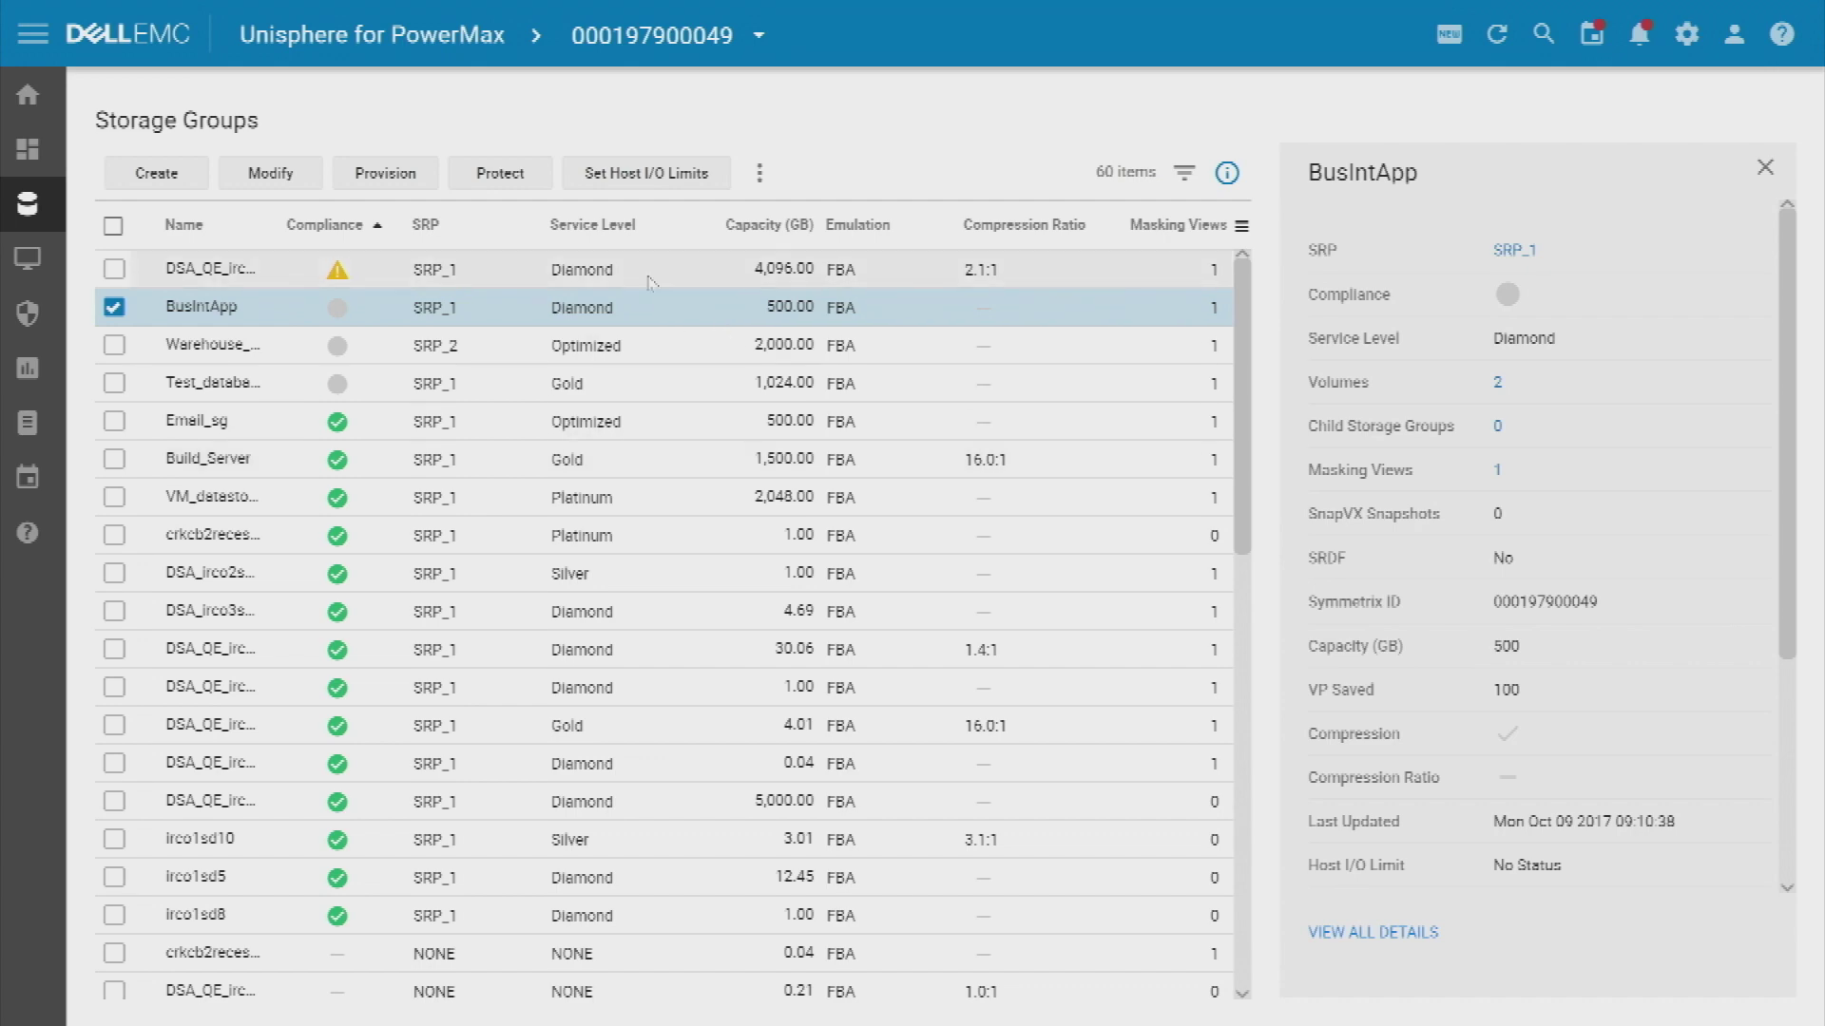
pyautogui.click(500, 174)
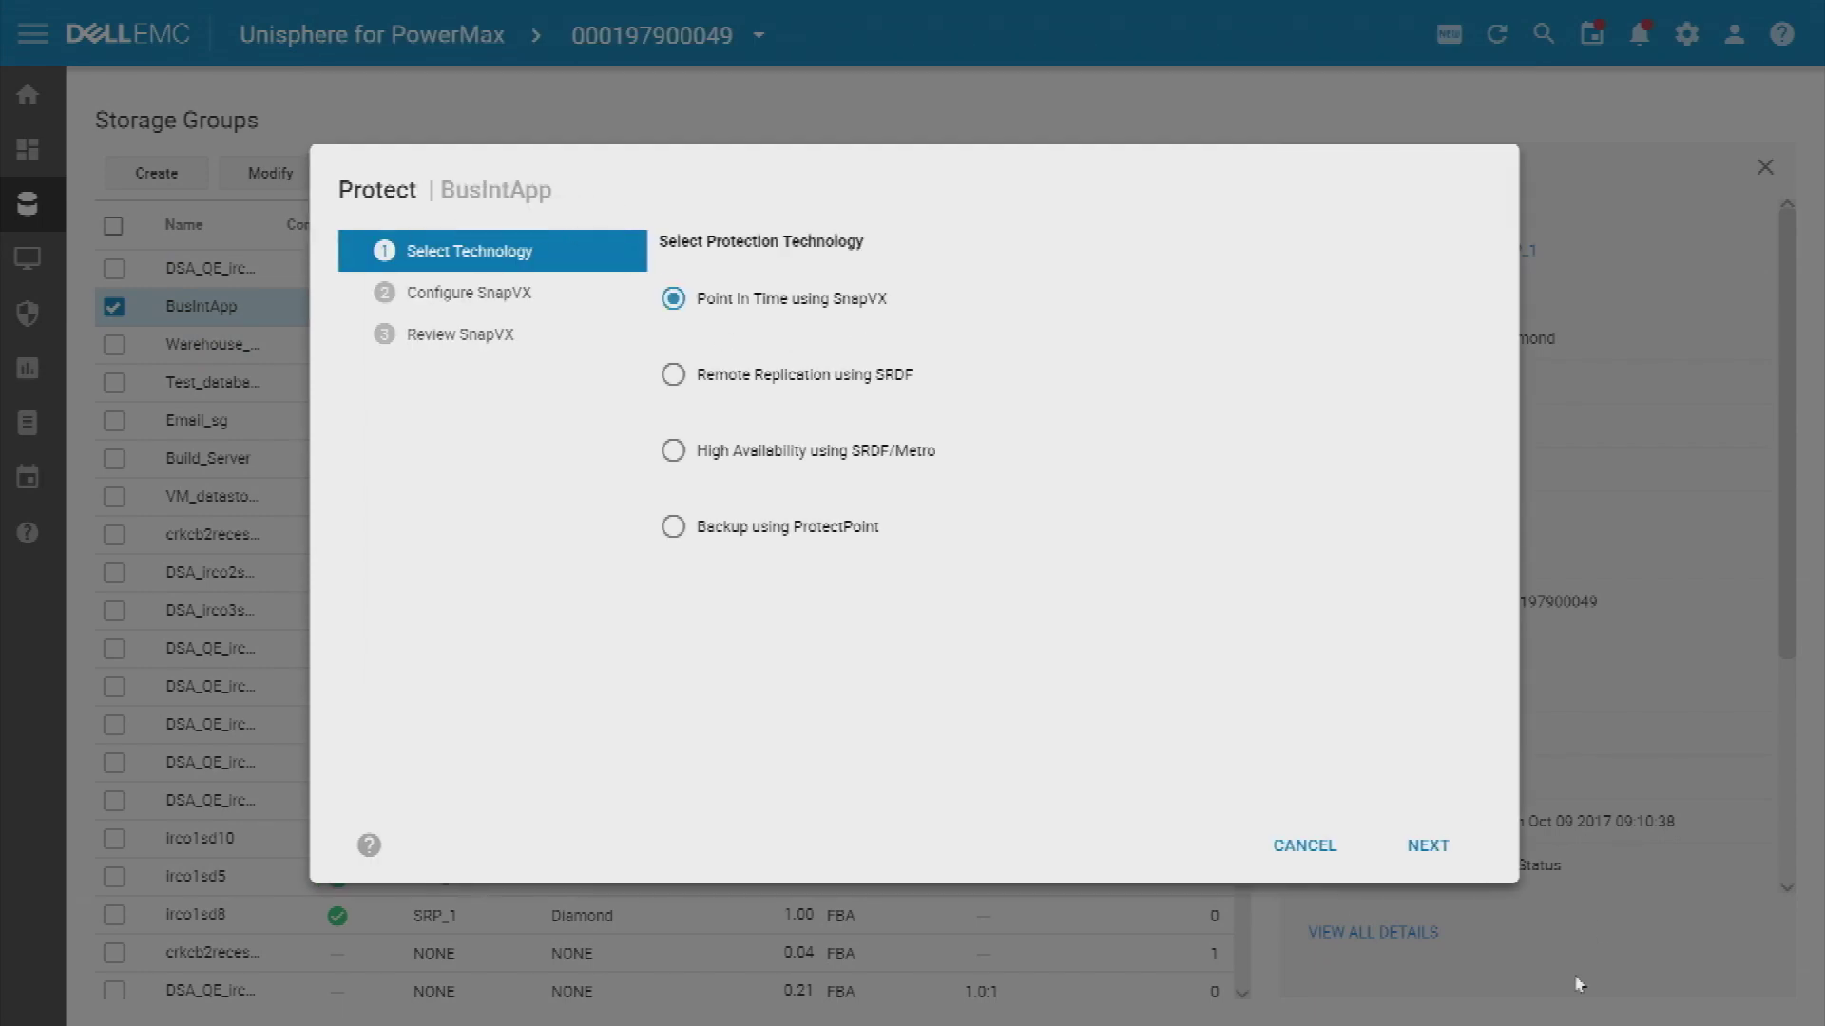
# - Keep point-in-time SnapVX protection and name the new snapshot 'BusVince1'
pyautogui.click(1429, 847)
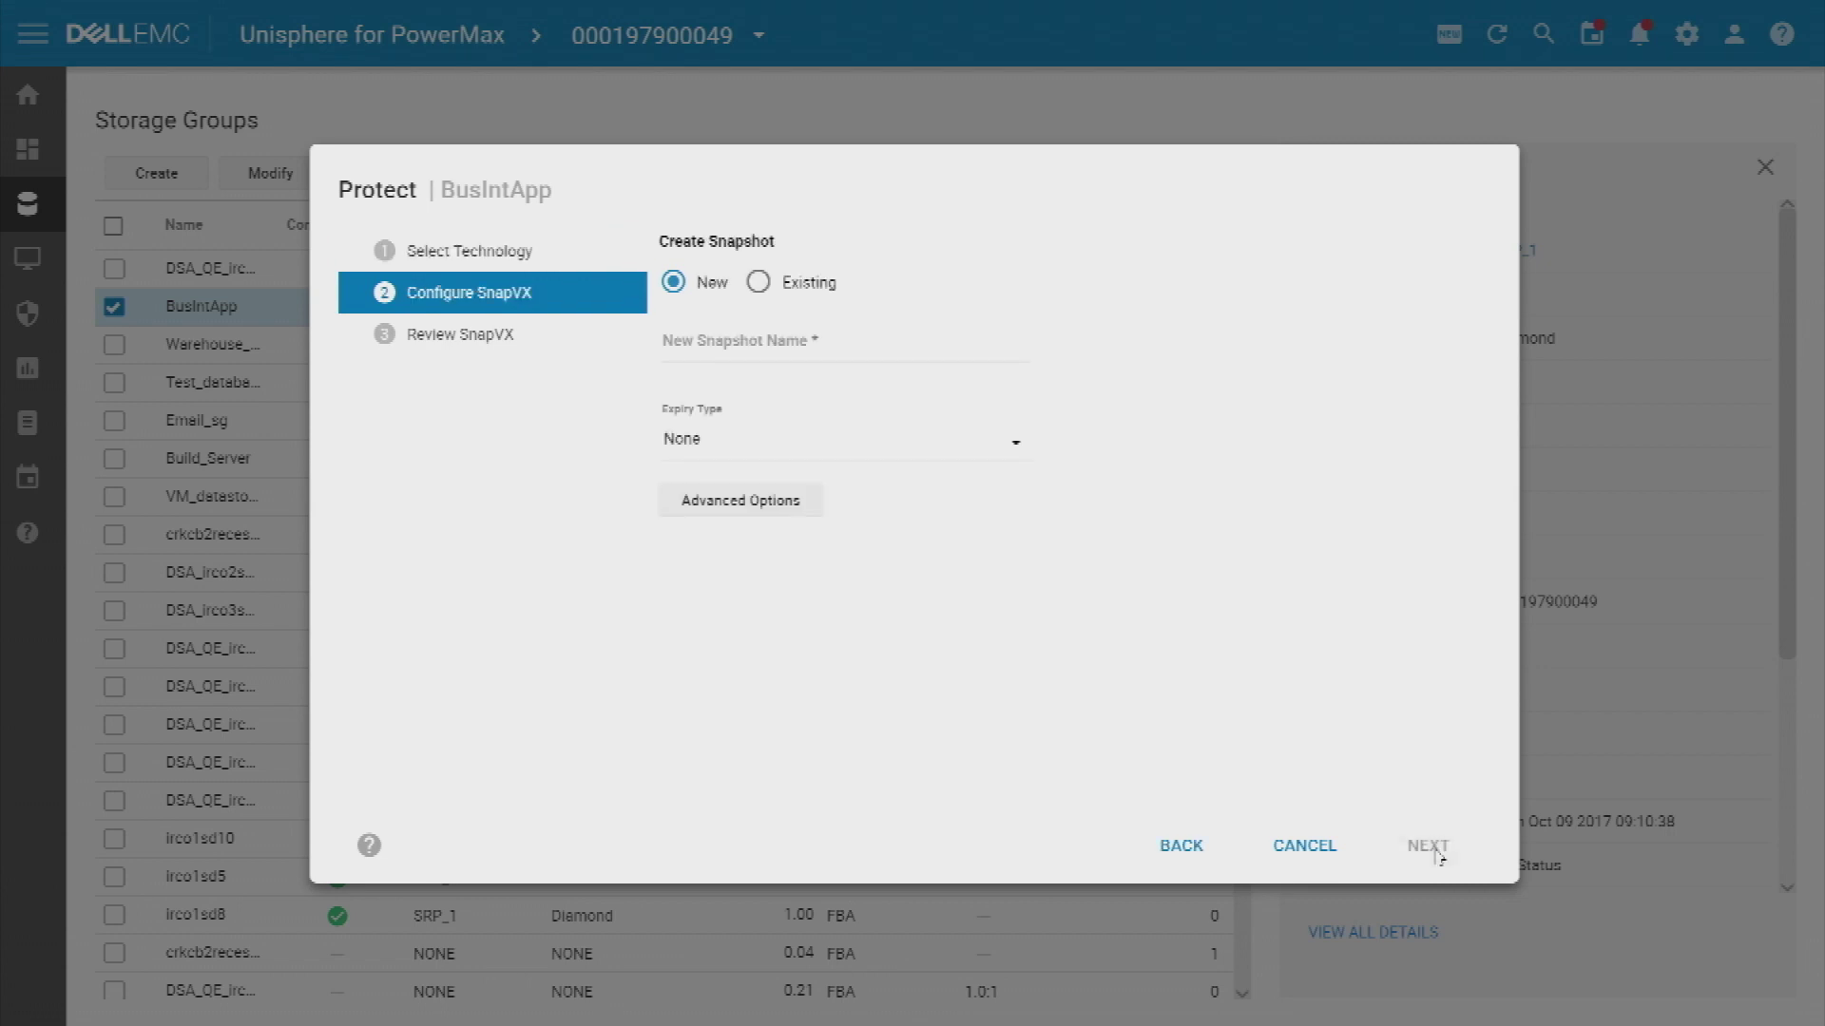
pyautogui.click(880, 349)
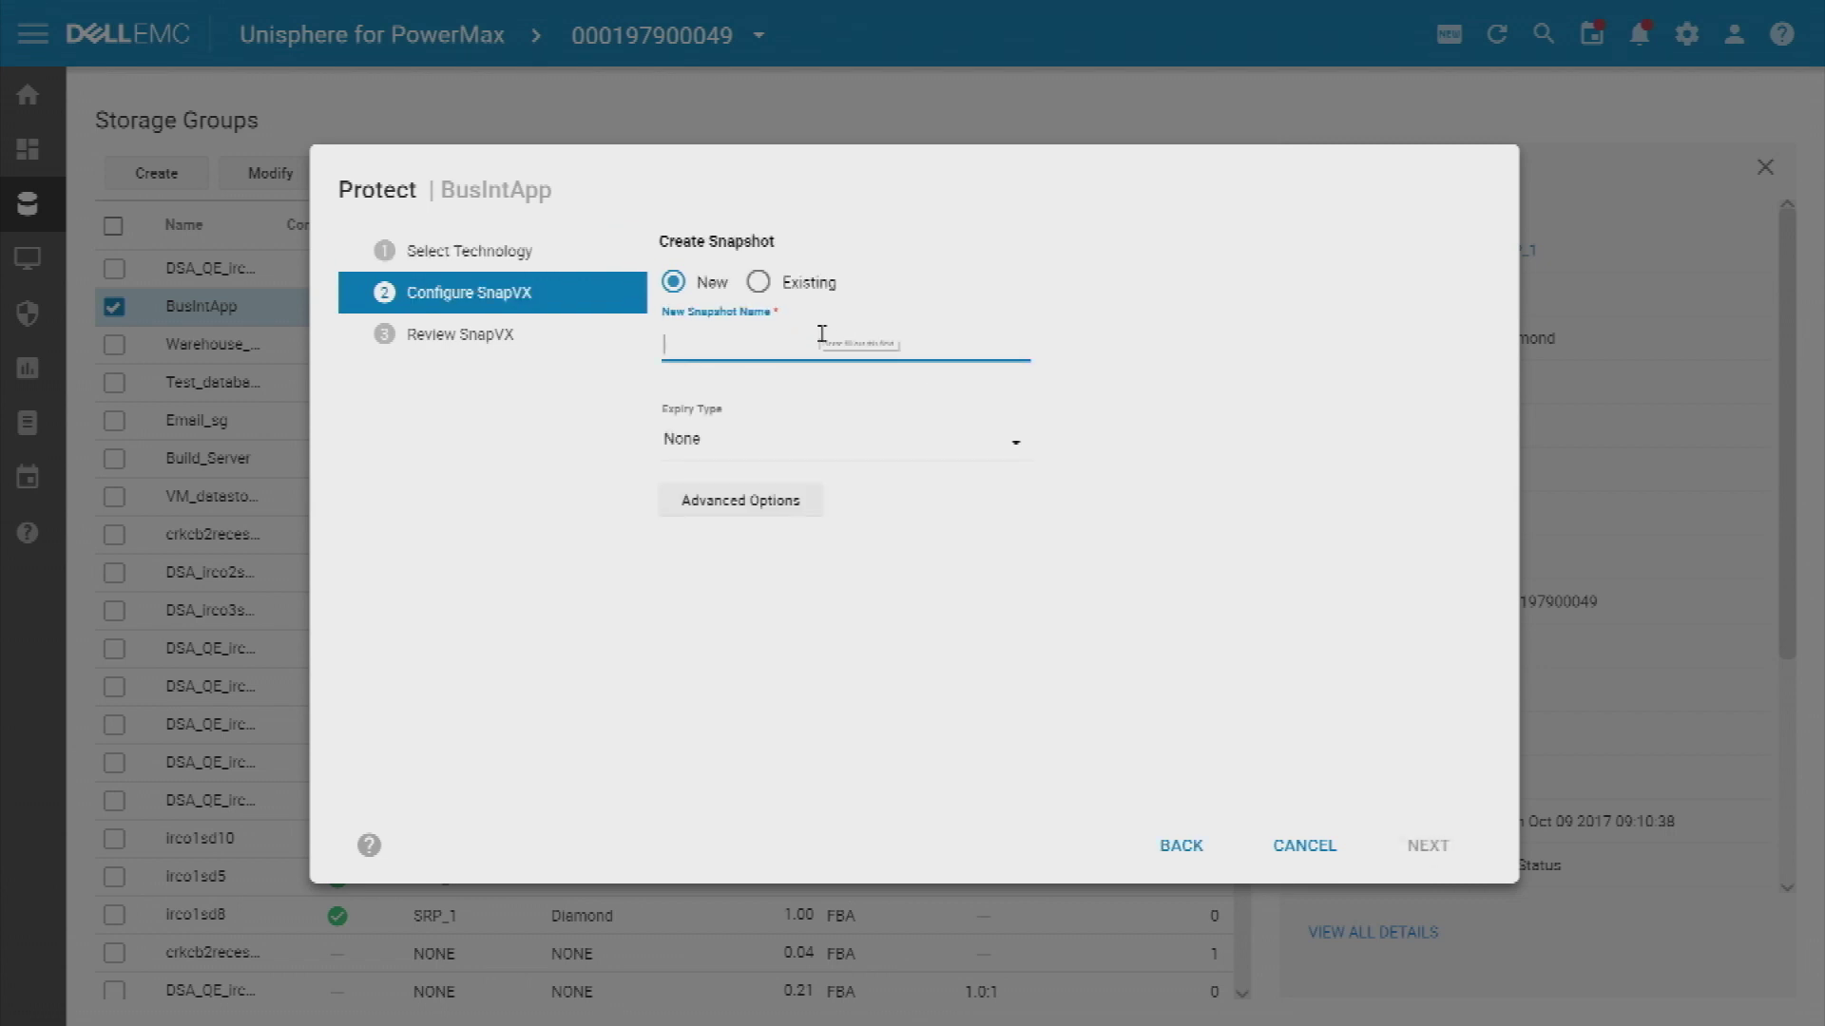
pyautogui.write('BusVince1')
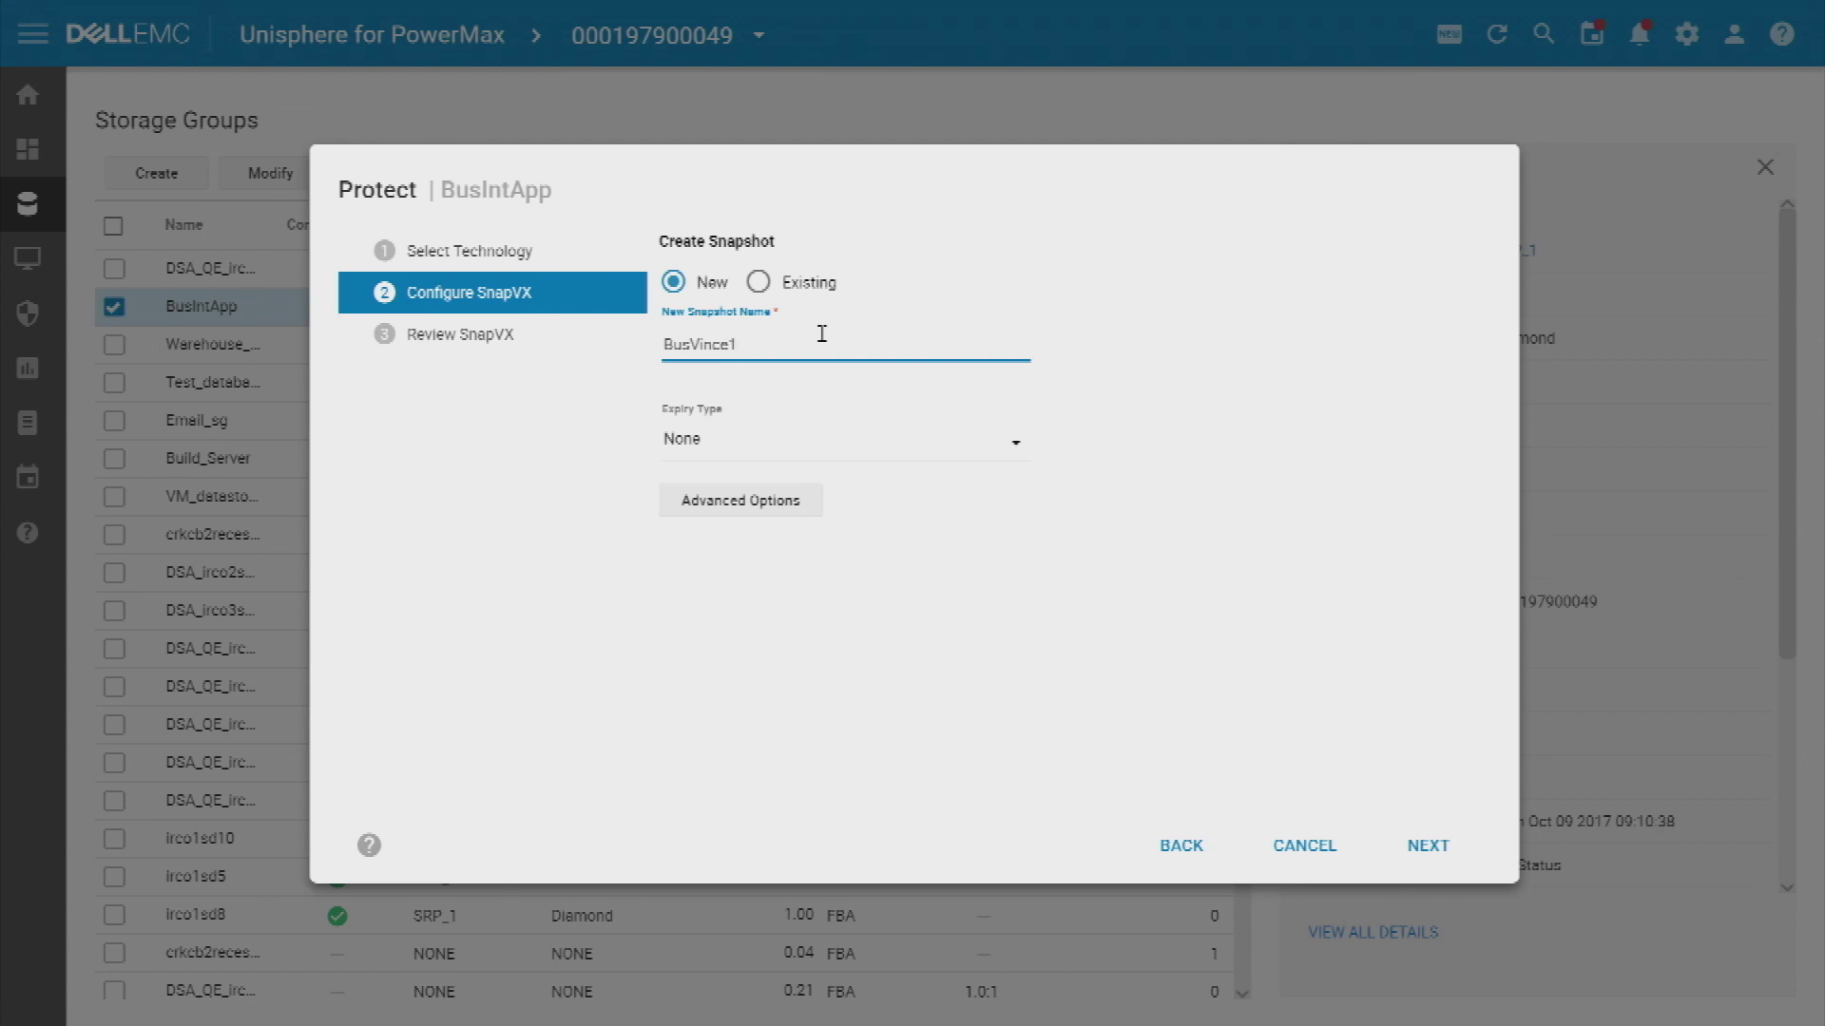
pyautogui.press('Tab')
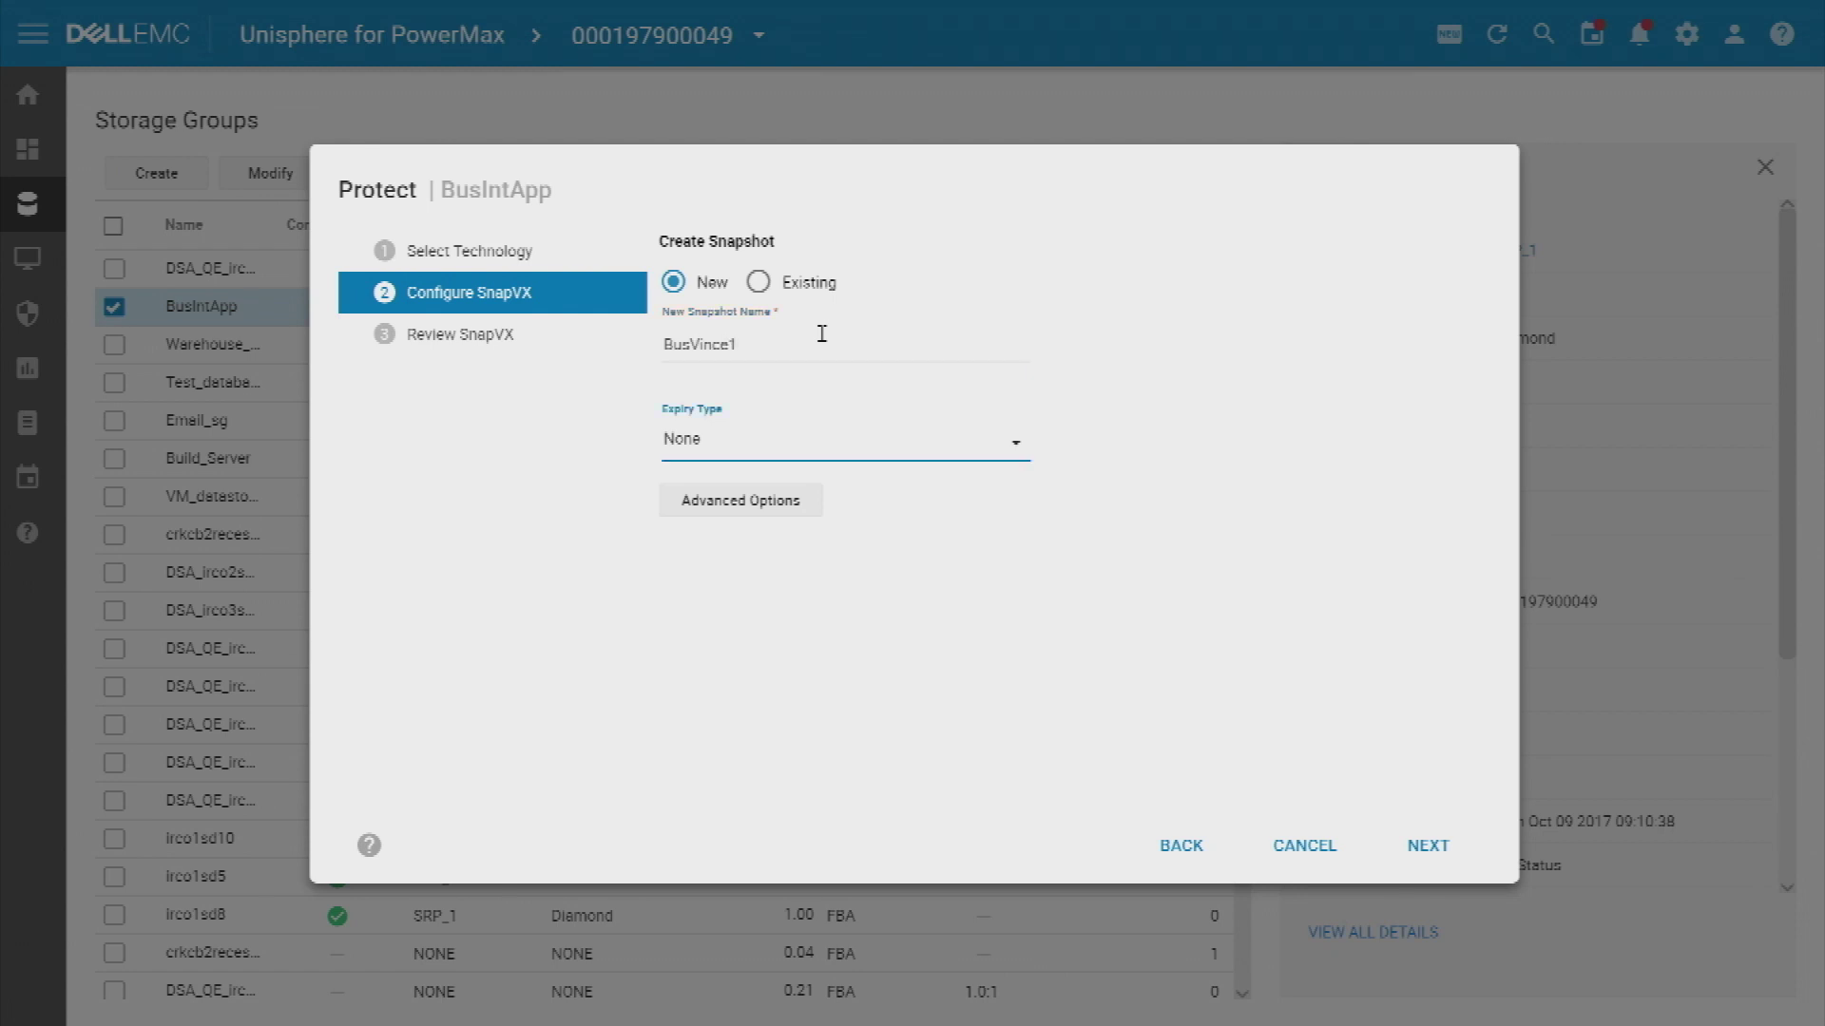
# - Give the snapshot a Time To Live expiry of 12 hours and move on to the review
pyautogui.click(1017, 447)
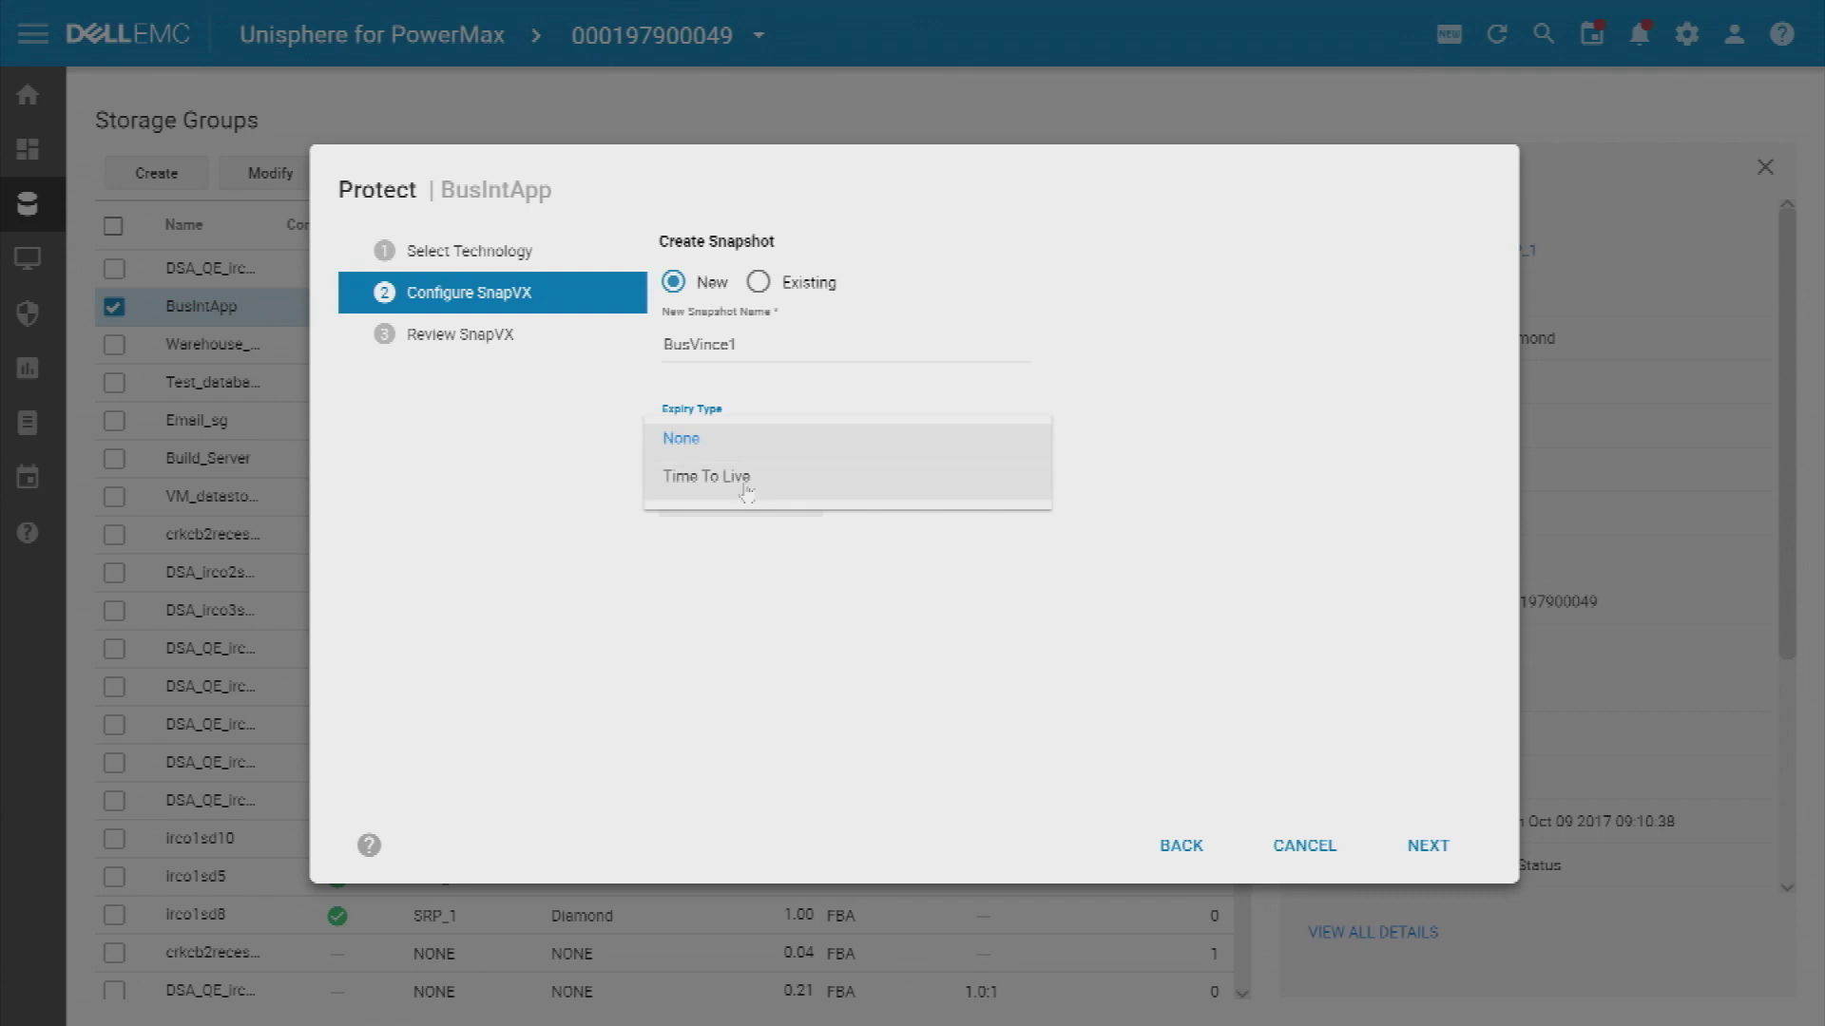
pyautogui.click(747, 487)
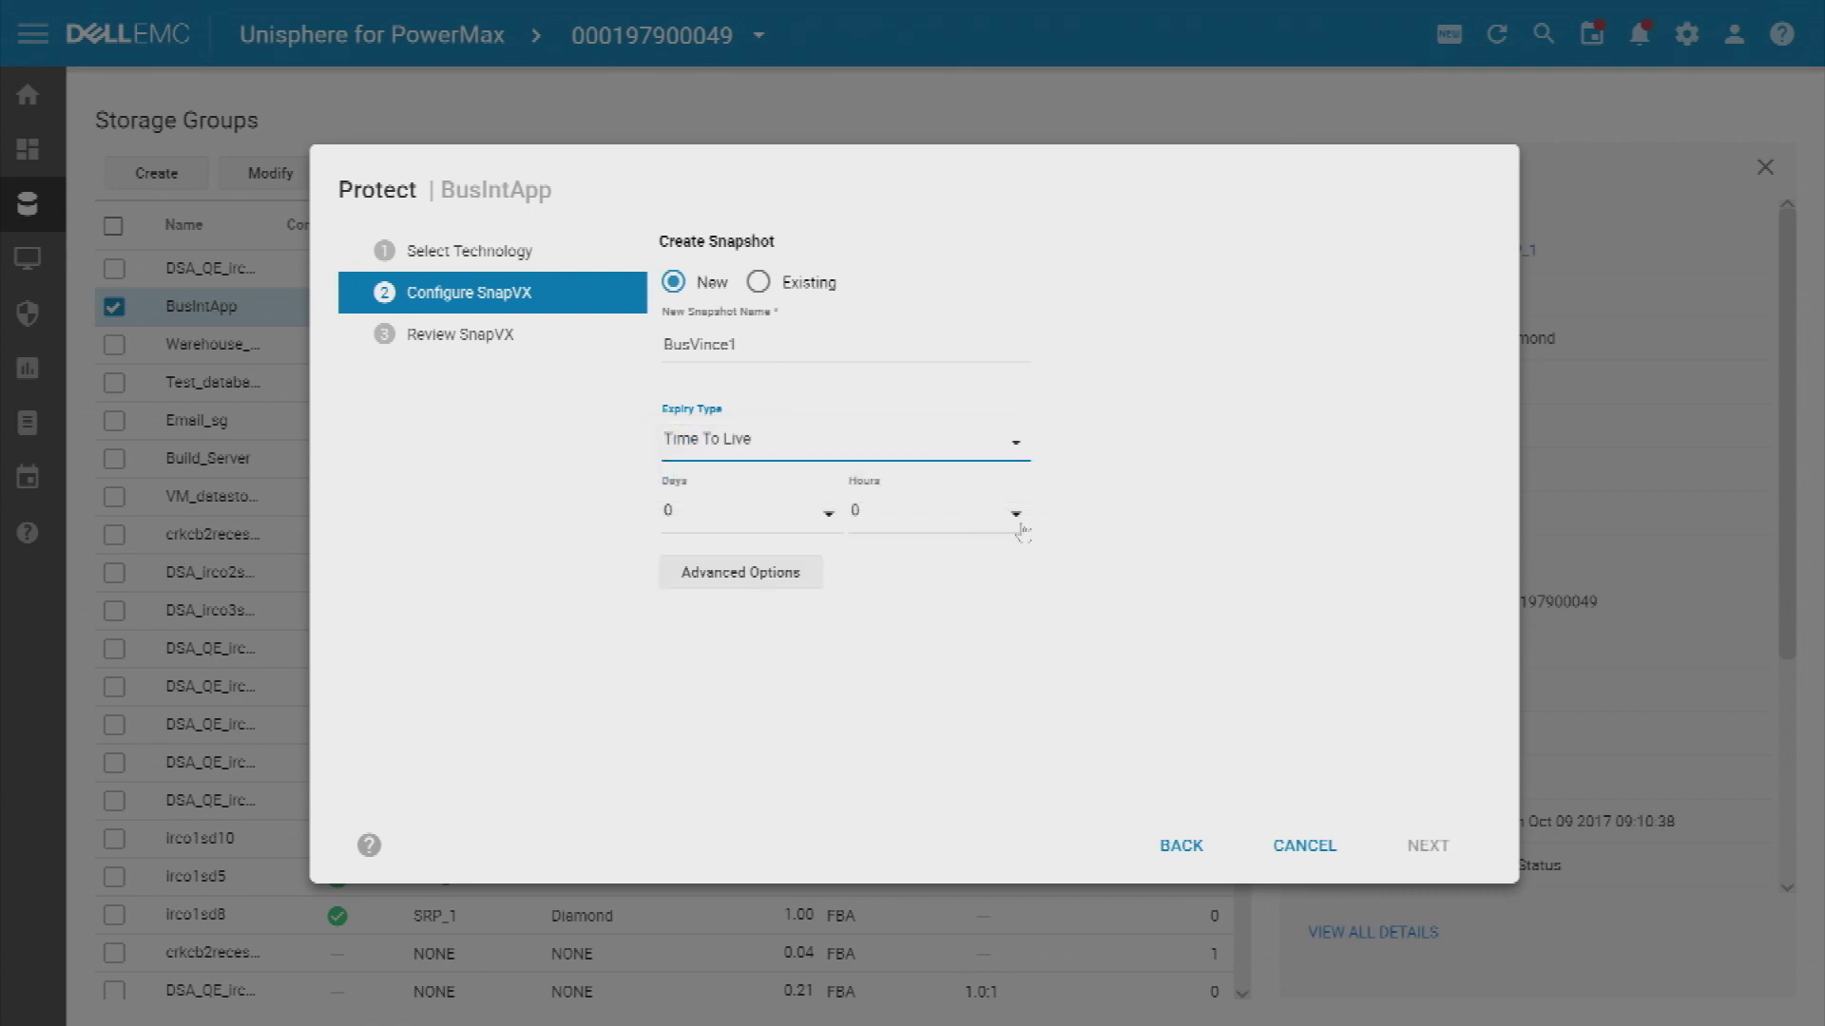
pyautogui.click(1019, 525)
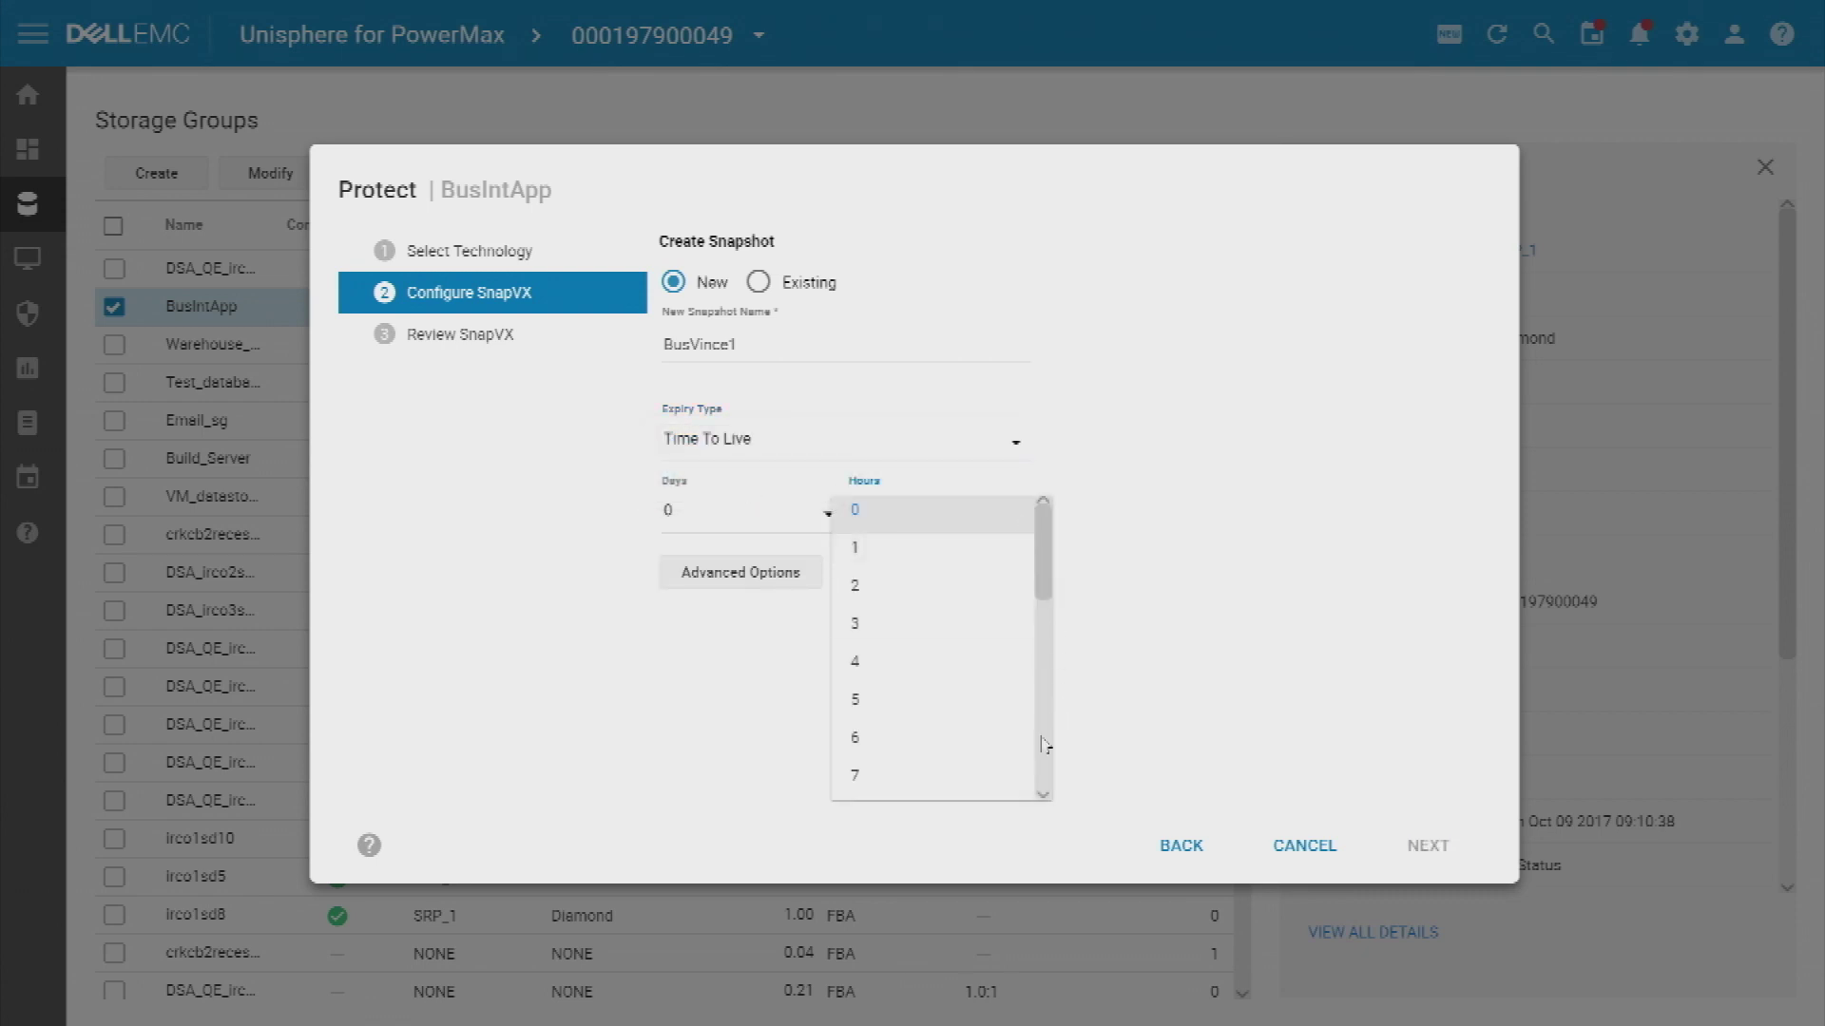
pyautogui.scroll(-3, 1043, 744)
pyautogui.click(925, 710)
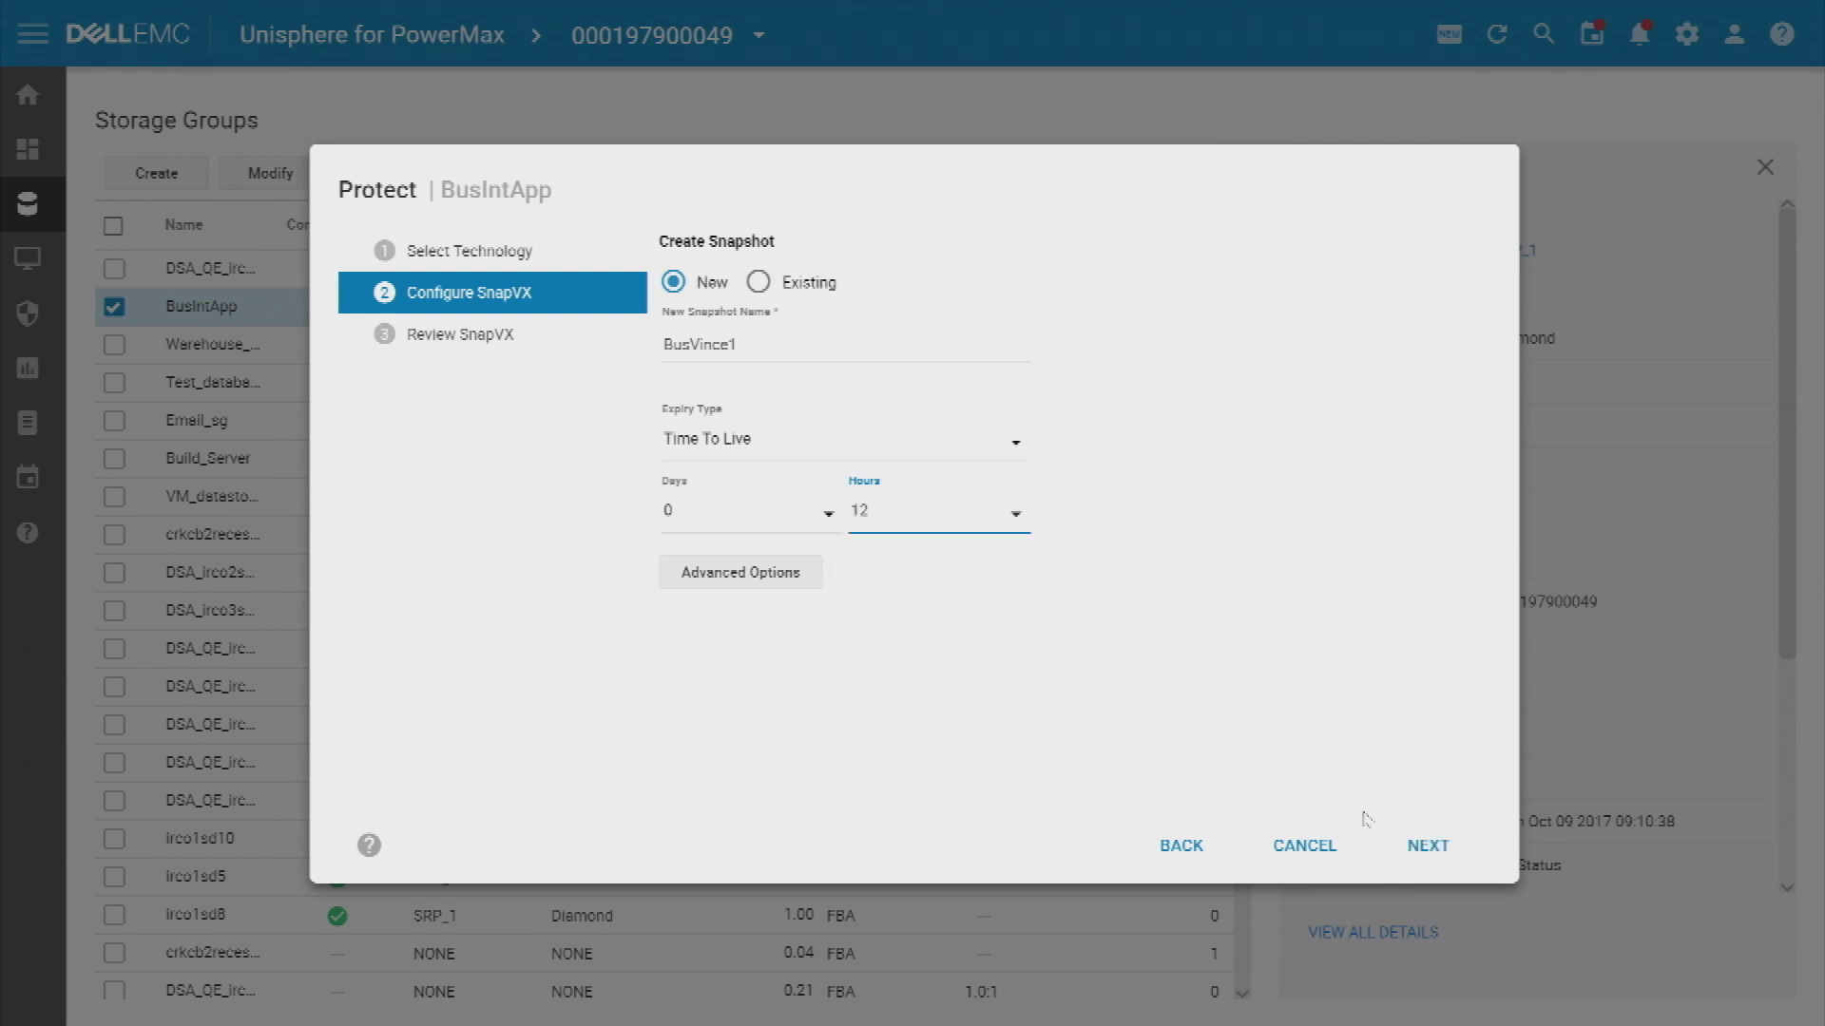
pyautogui.click(1428, 846)
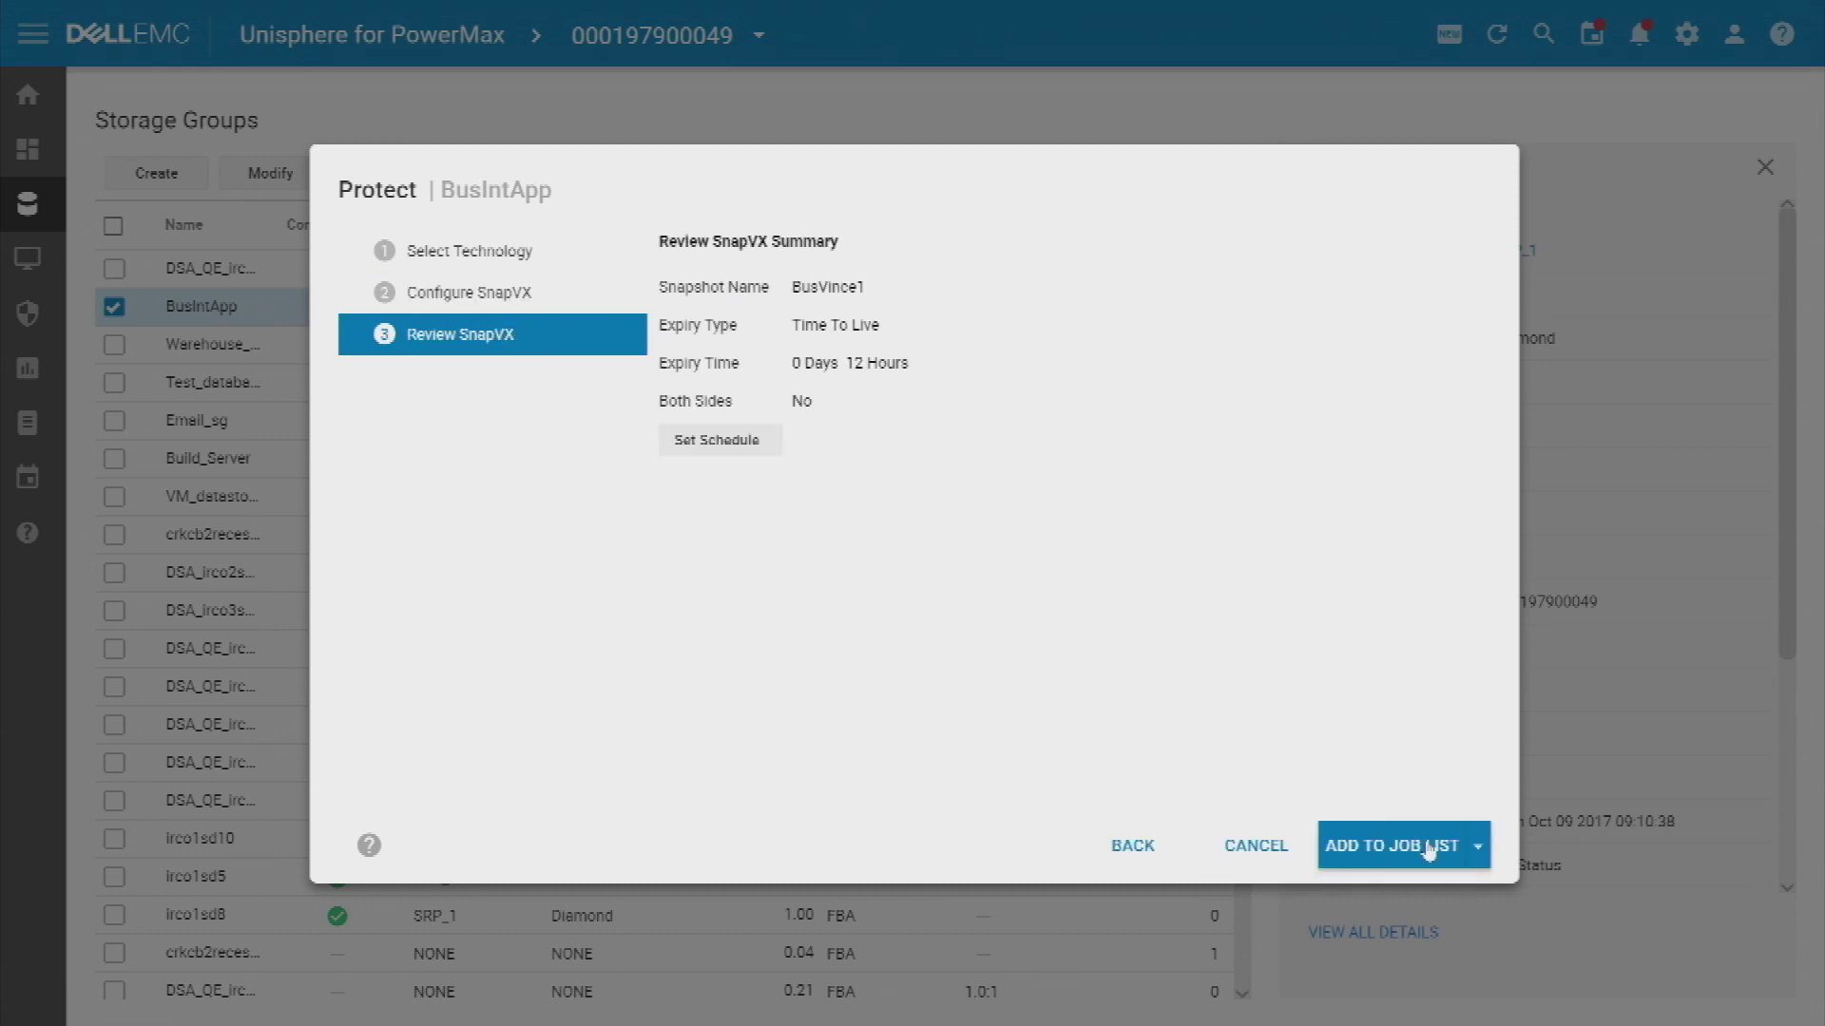
pyautogui.click(751, 460)
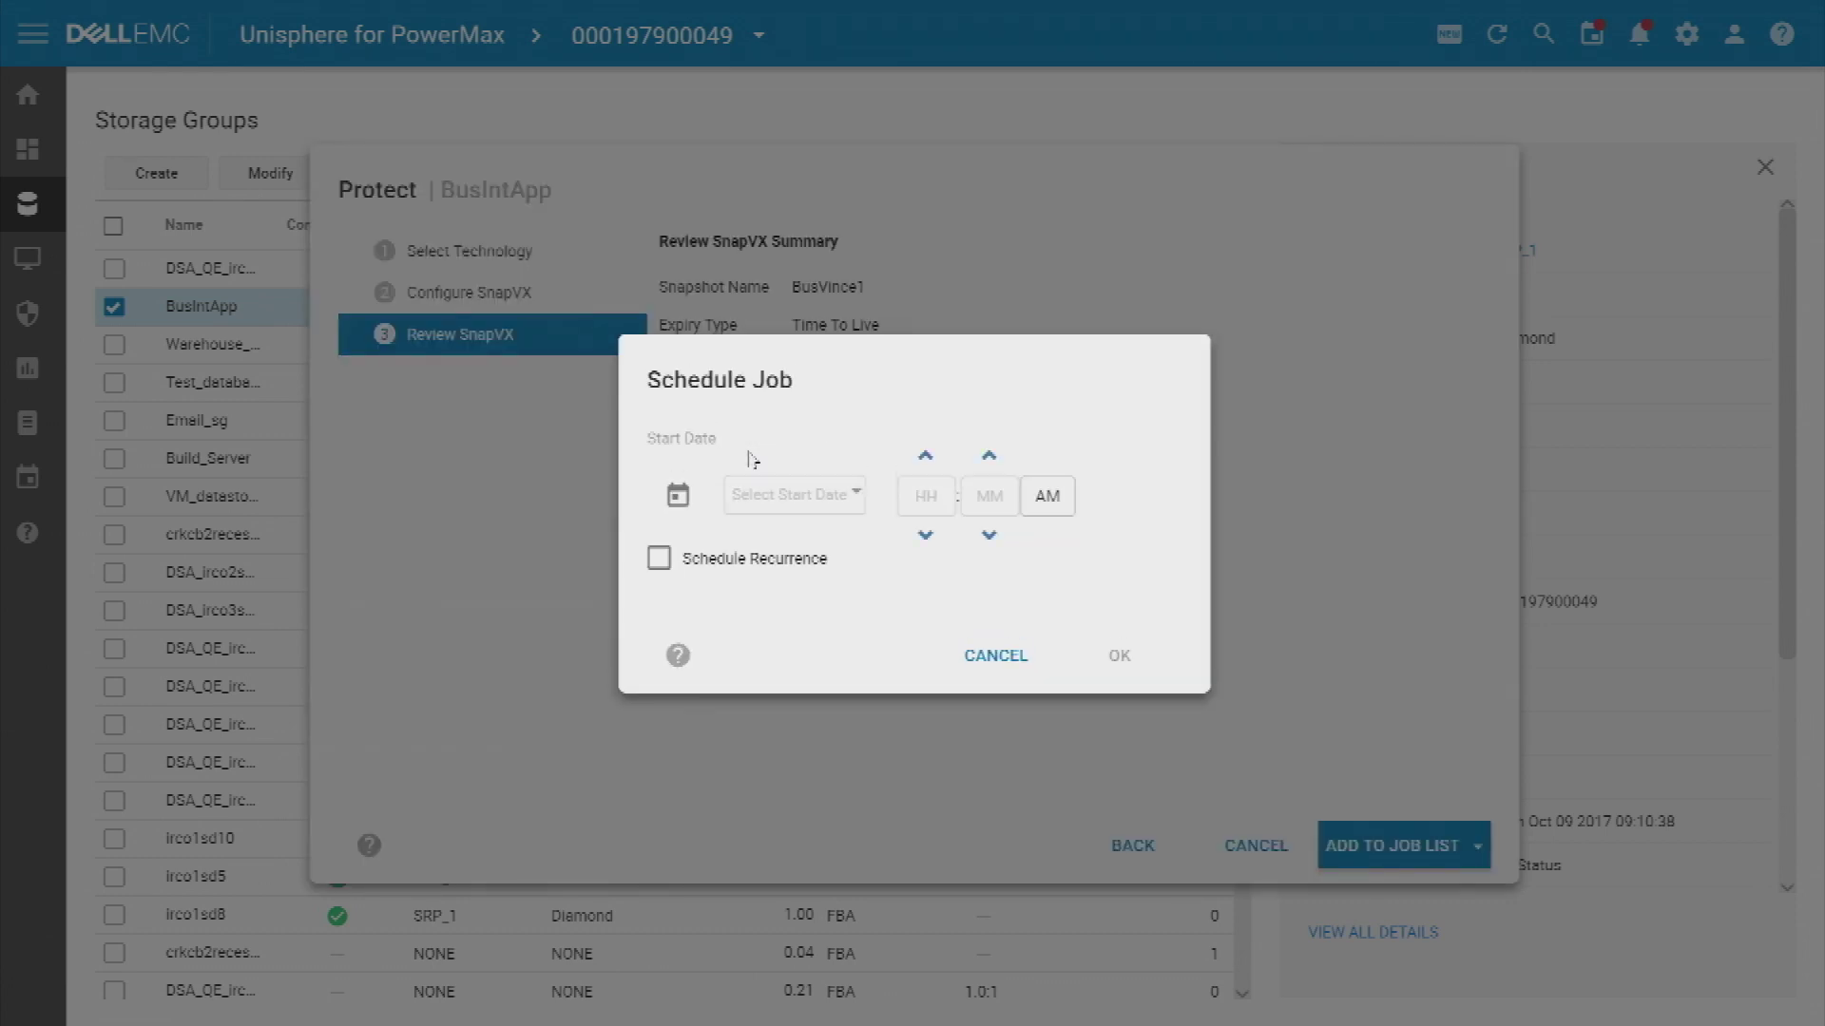
# - Schedule the snapshot job hourly from 6/27/2018 5:00 PM and add it to the job list
pyautogui.click(658, 559)
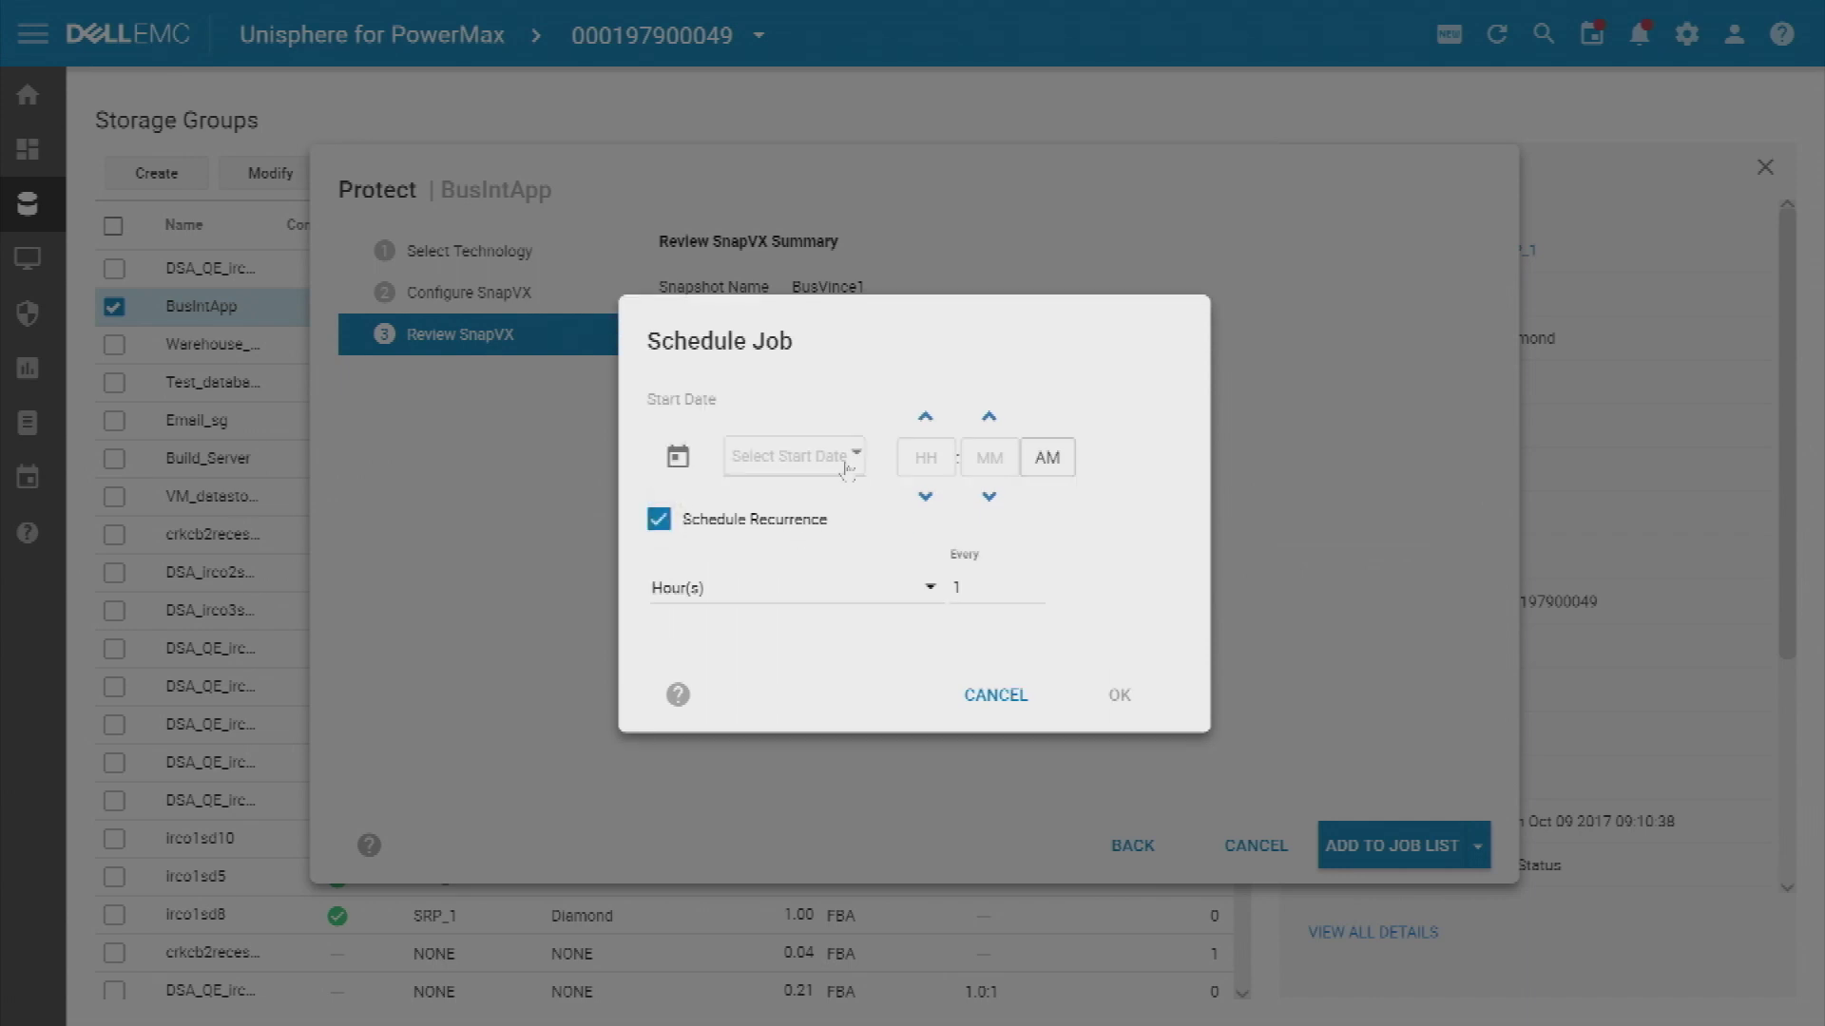
pyautogui.click(846, 469)
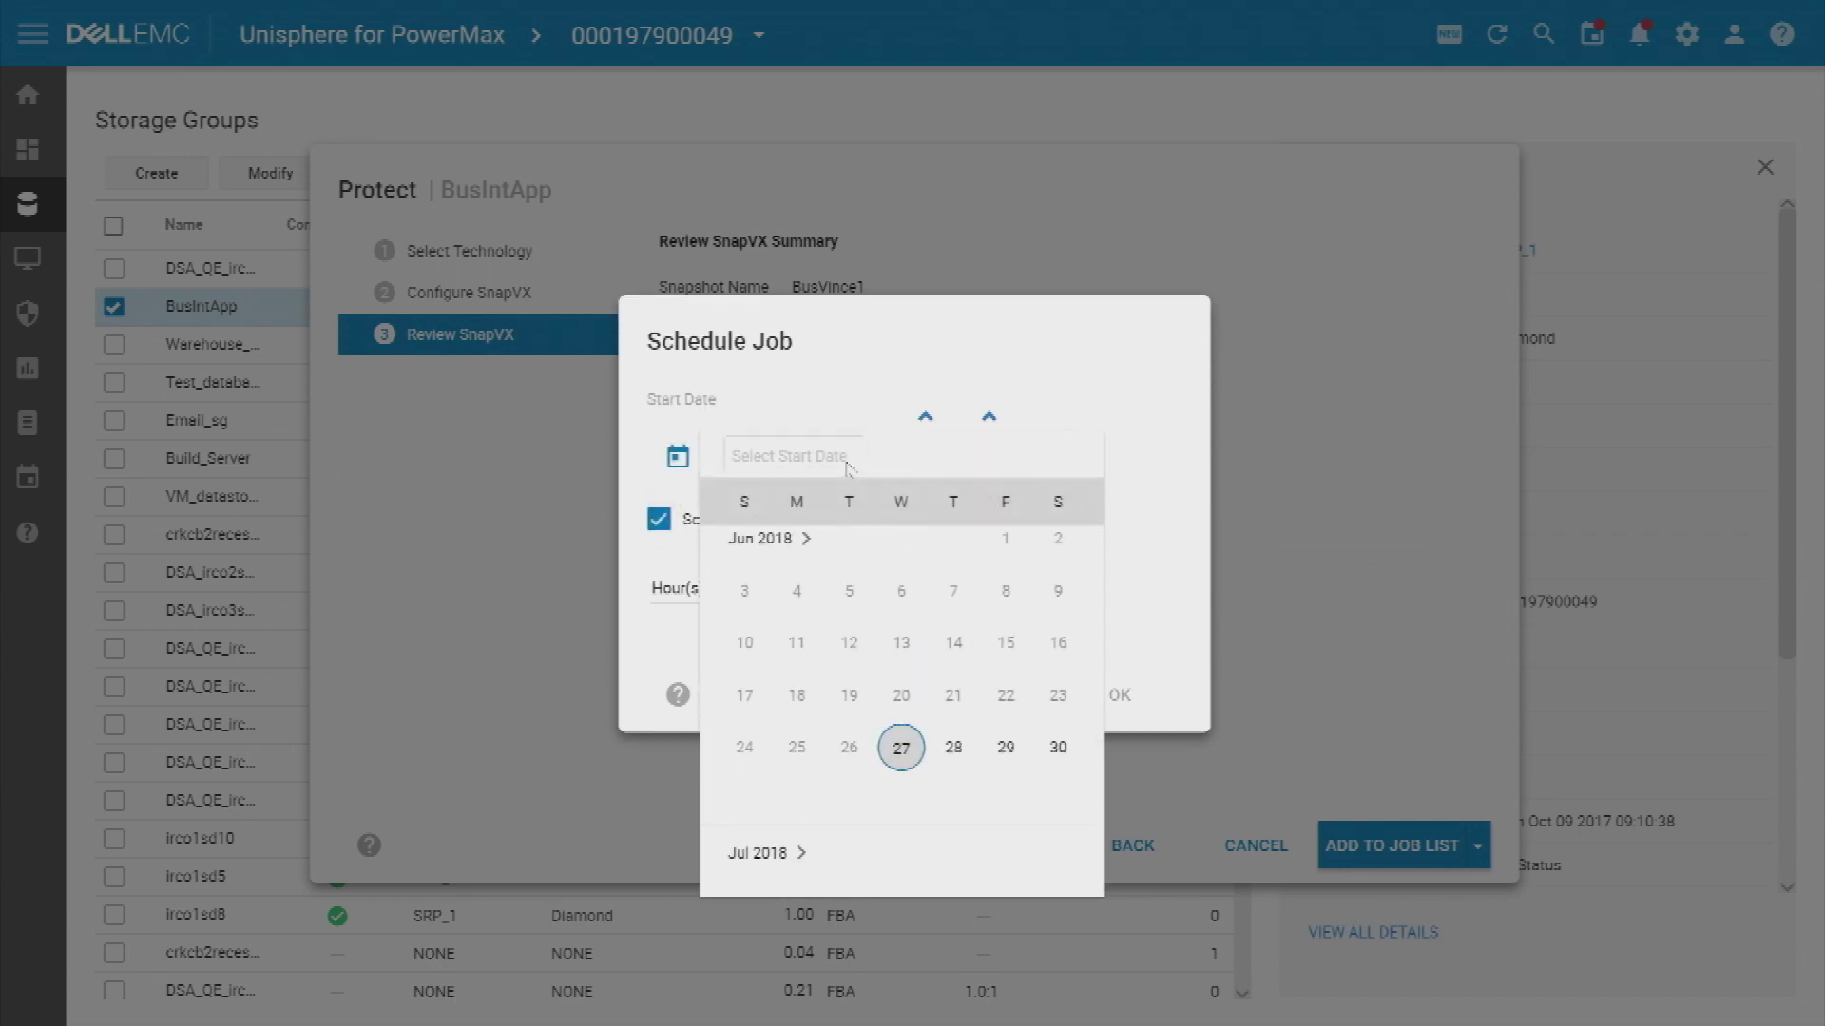
pyautogui.click(902, 760)
pyautogui.click(926, 497)
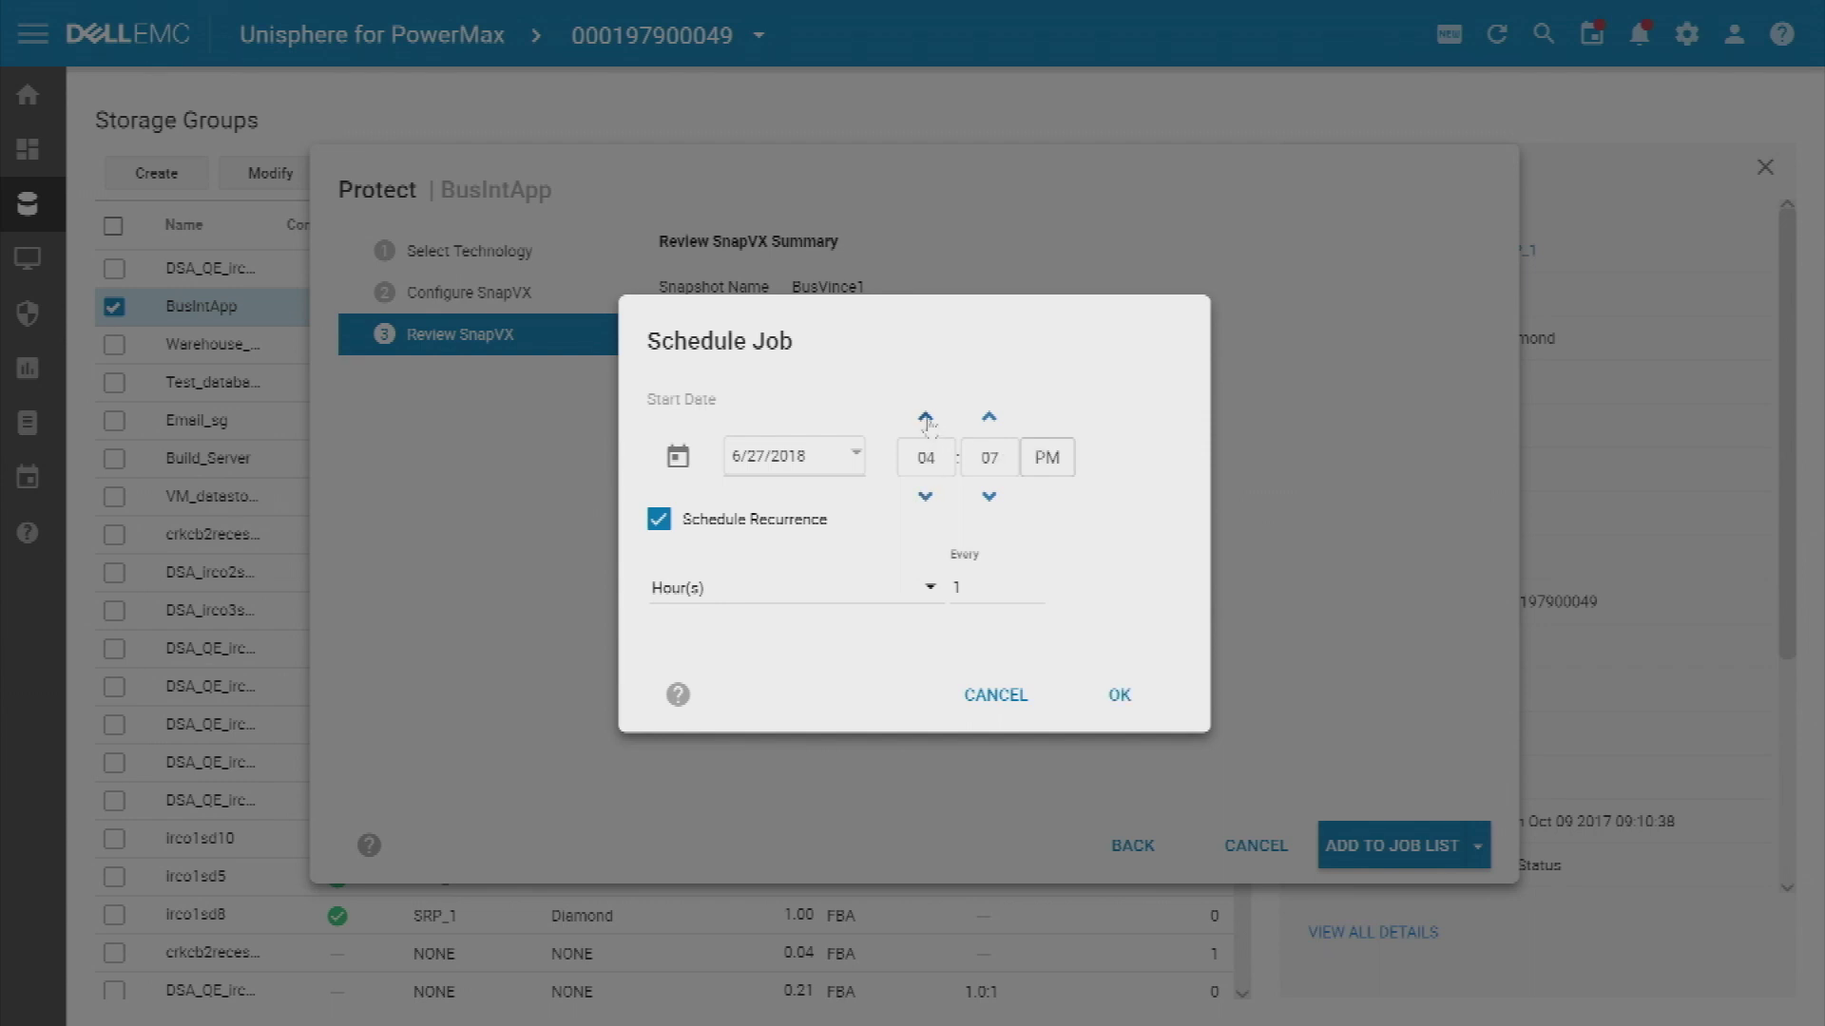
pyautogui.click(984, 499)
pyautogui.click(984, 499)
pyautogui.click(1125, 698)
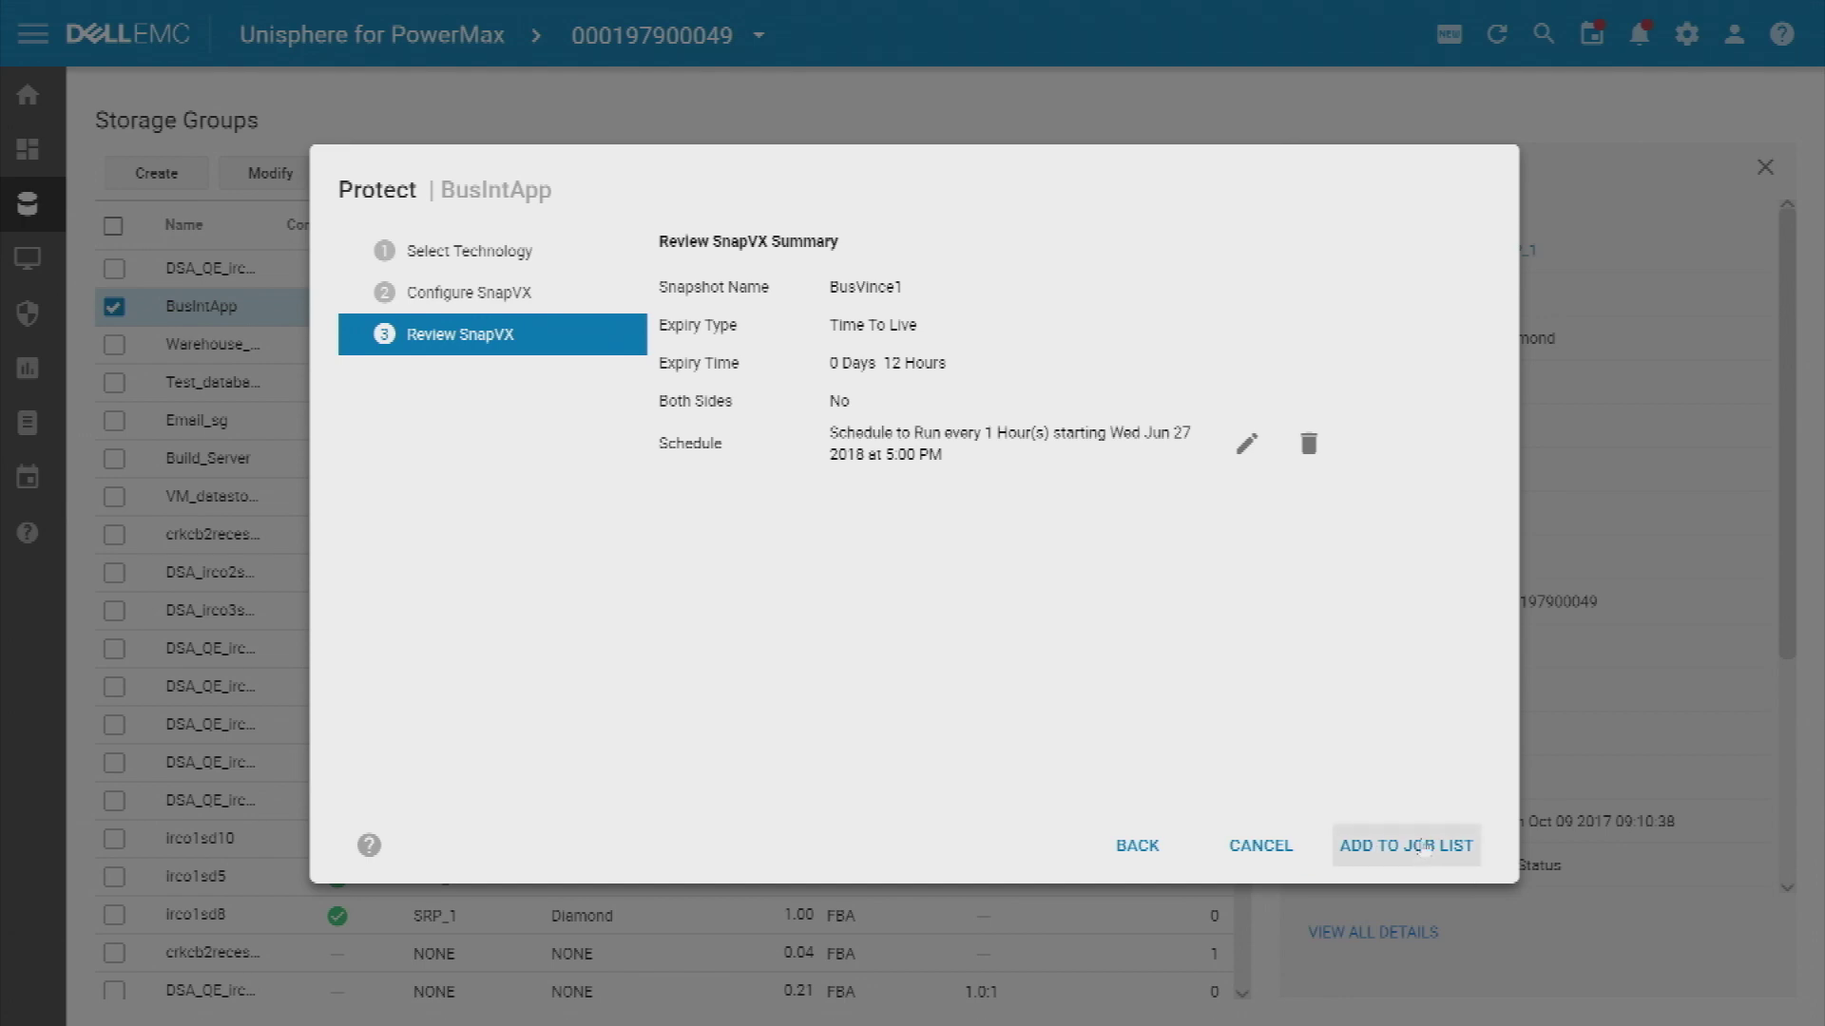
pyautogui.click(1423, 845)
# - Acknowledge the success message, reselect BusIntApp, and start a new protection wizard for it
pyautogui.click(1114, 599)
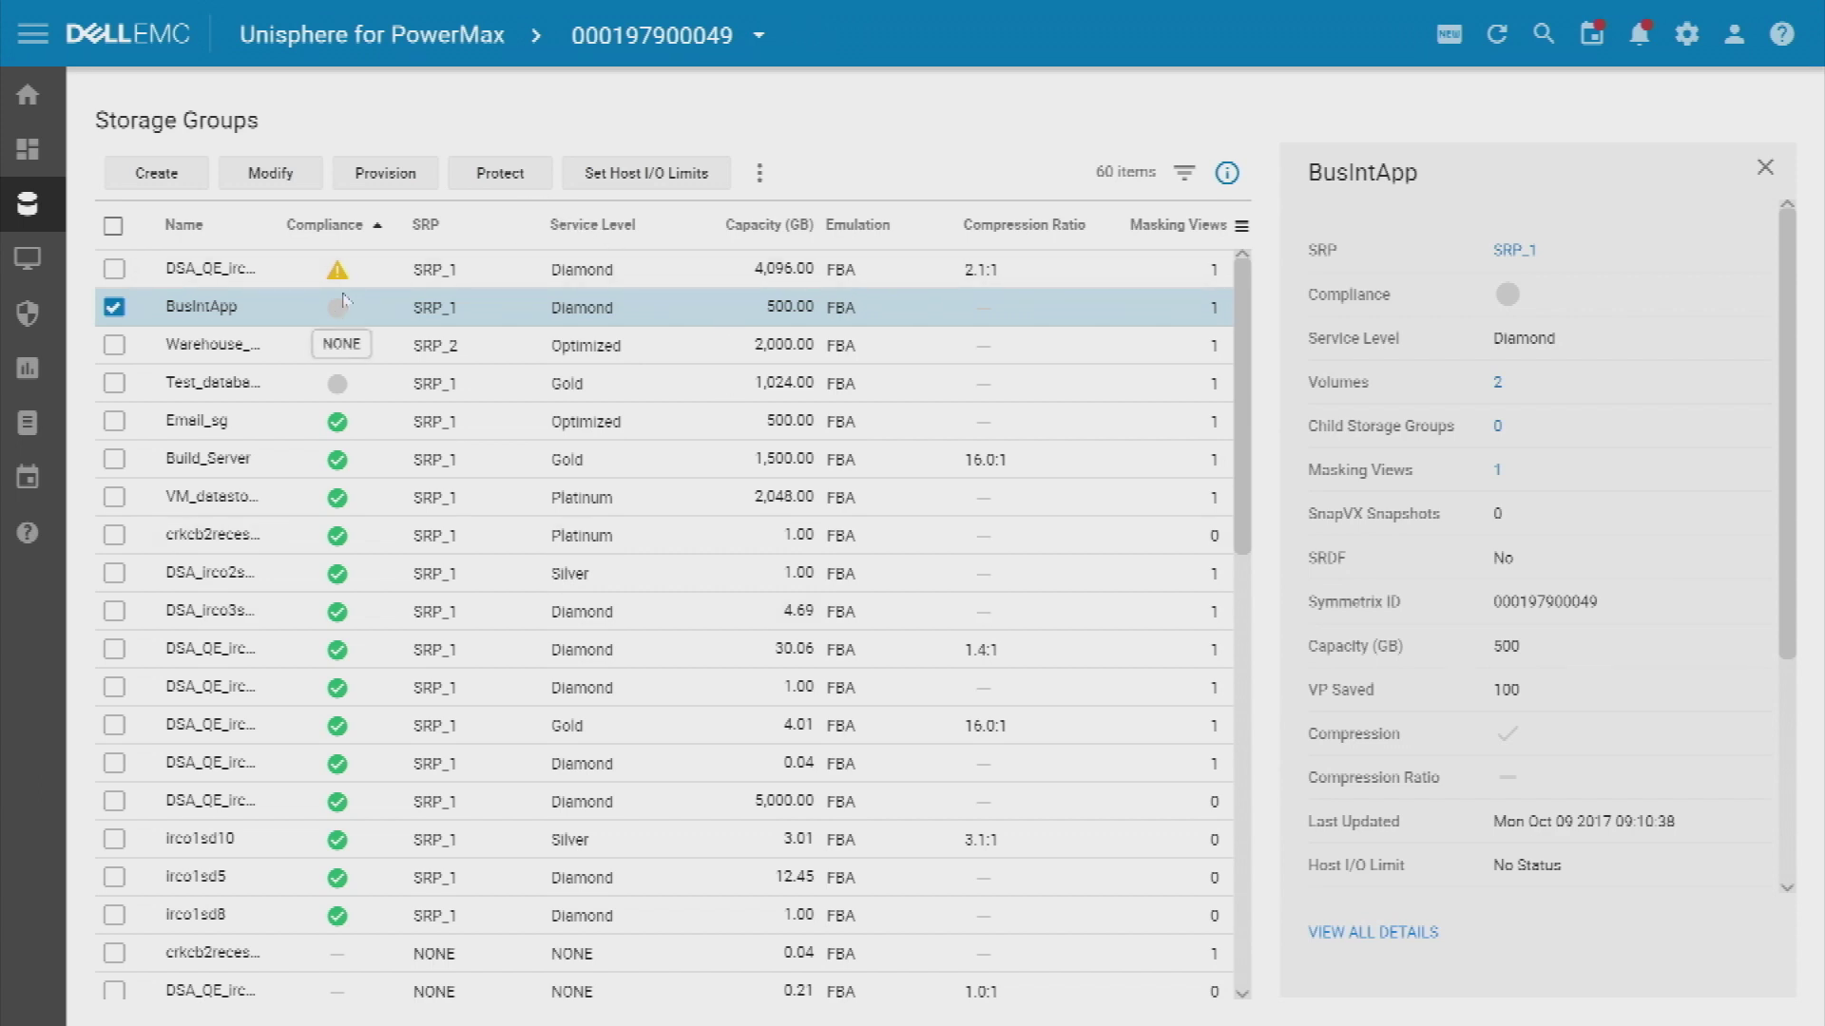
pyautogui.moveTo(340, 276)
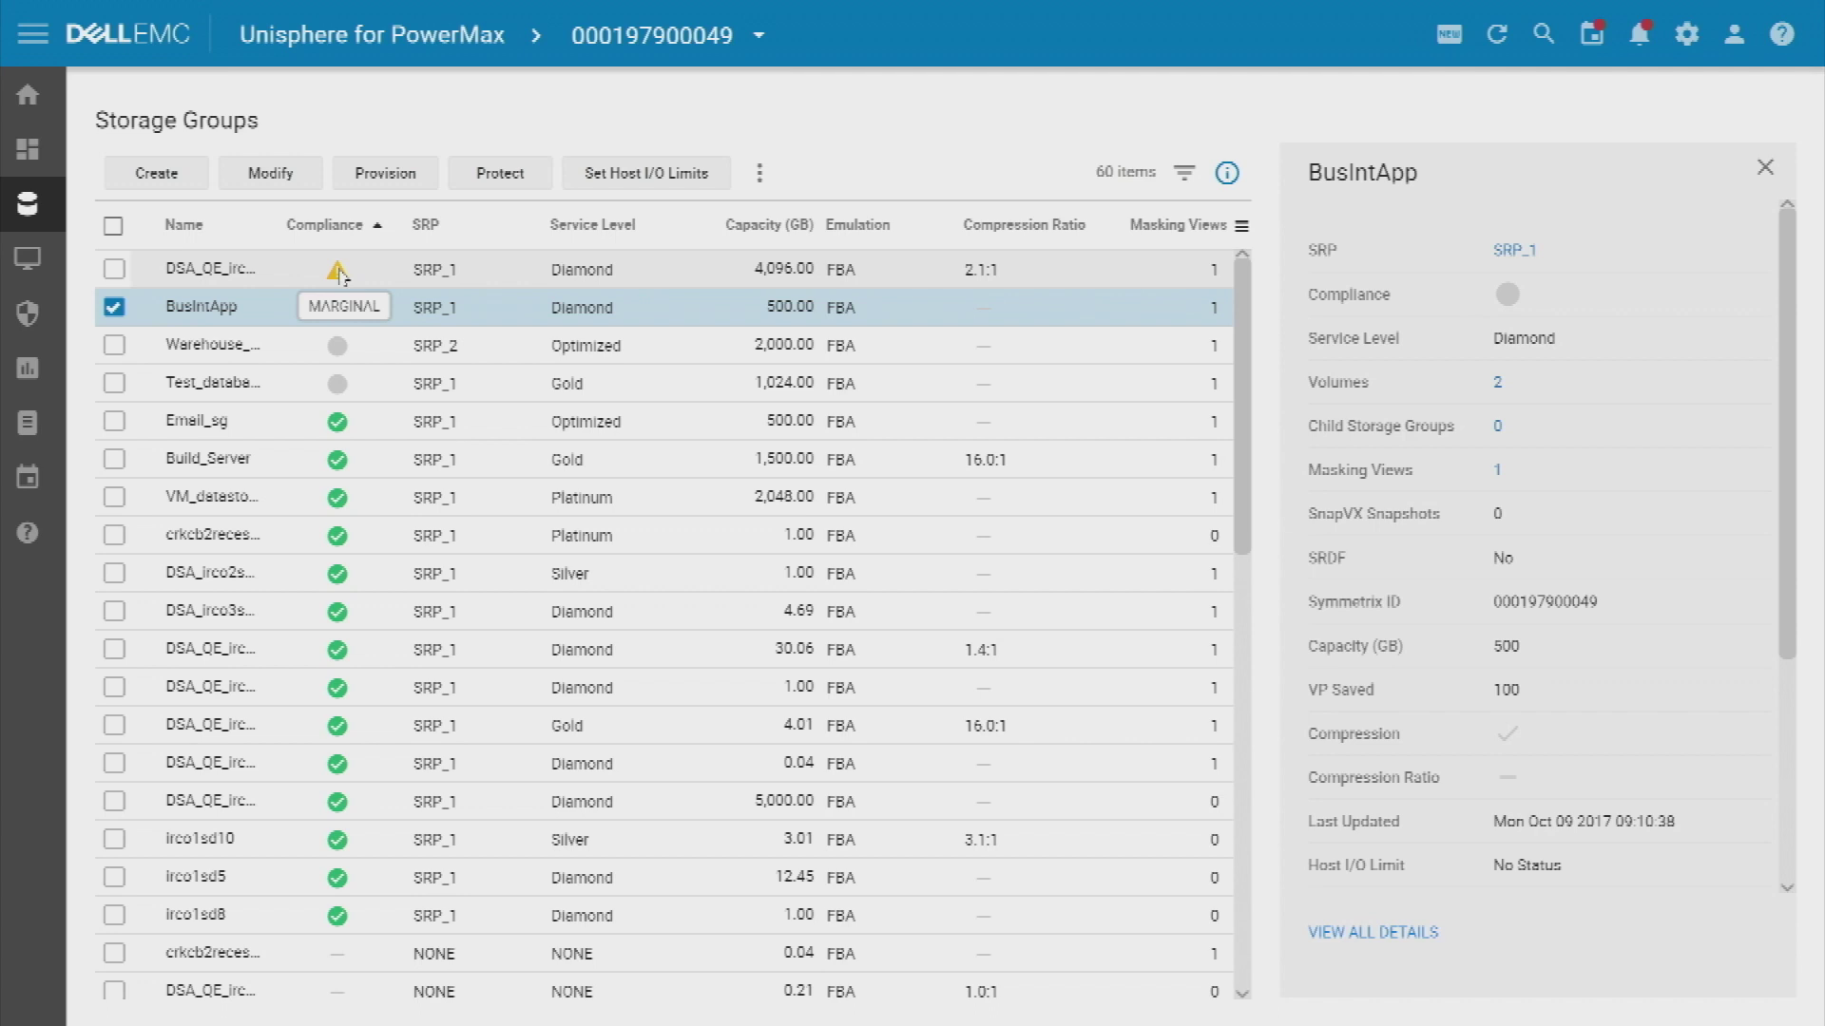
pyautogui.click(340, 276)
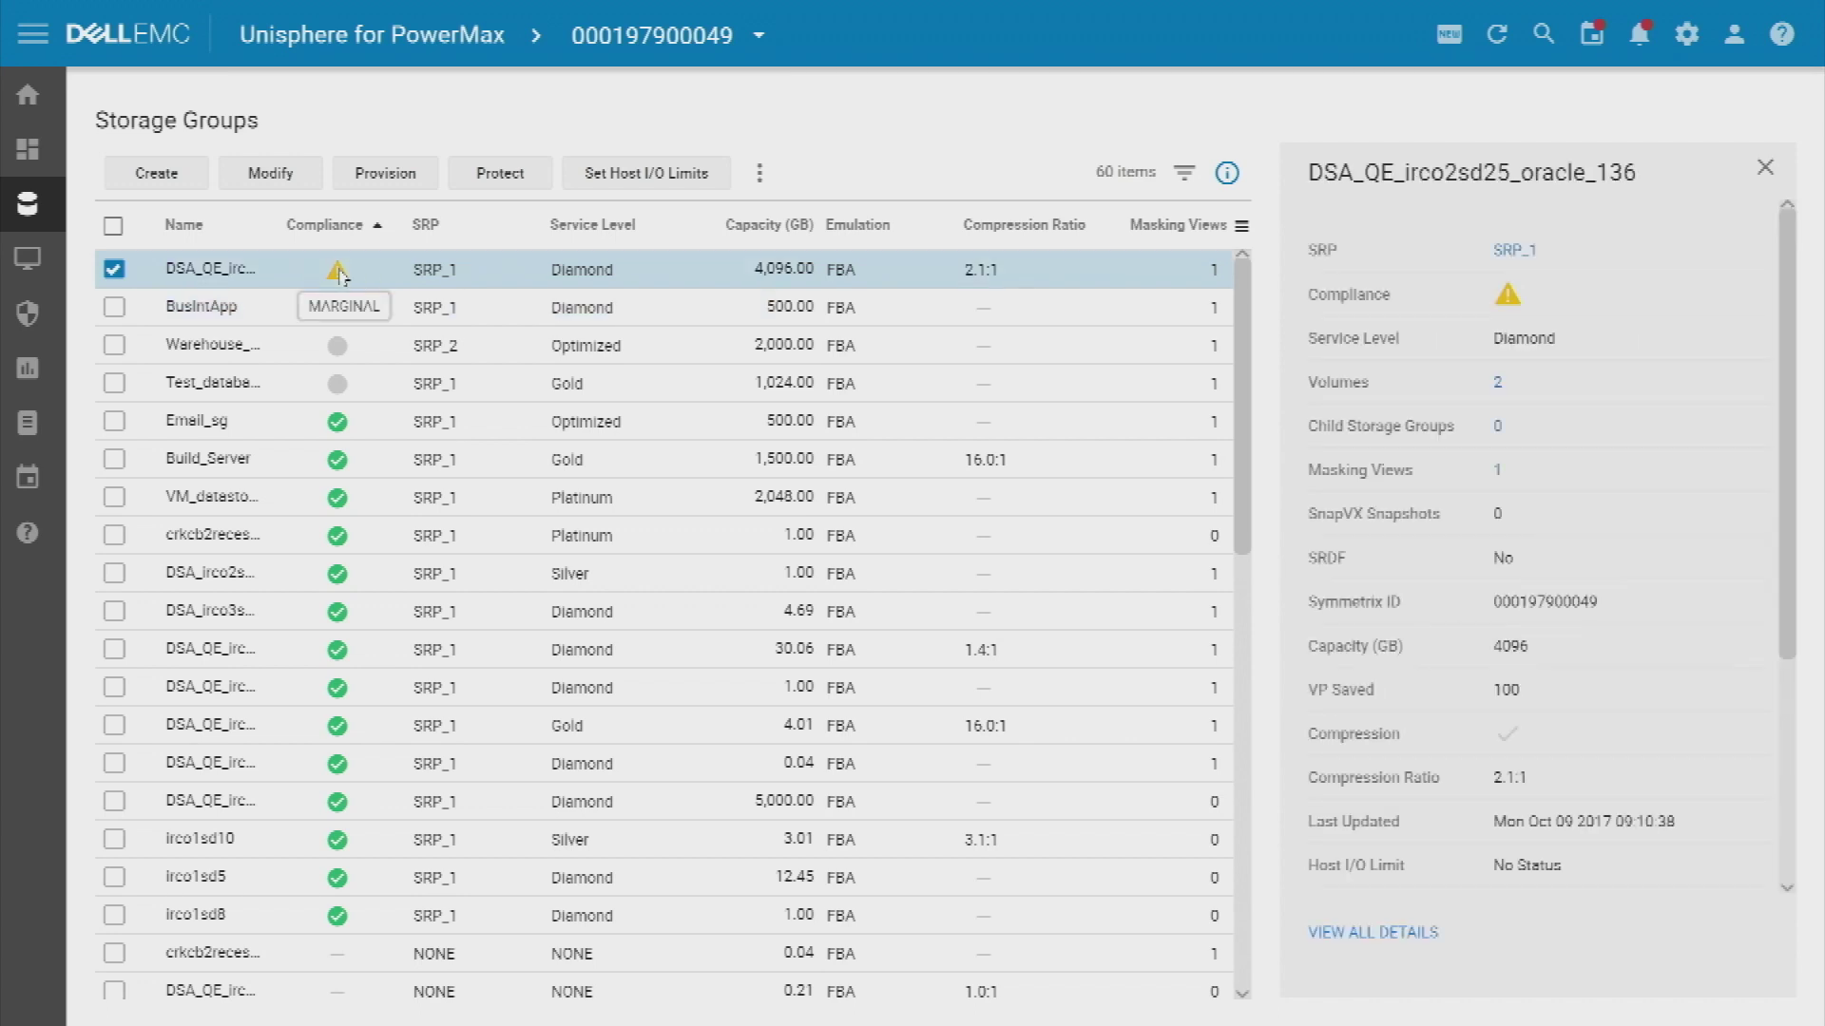
pyautogui.click(265, 321)
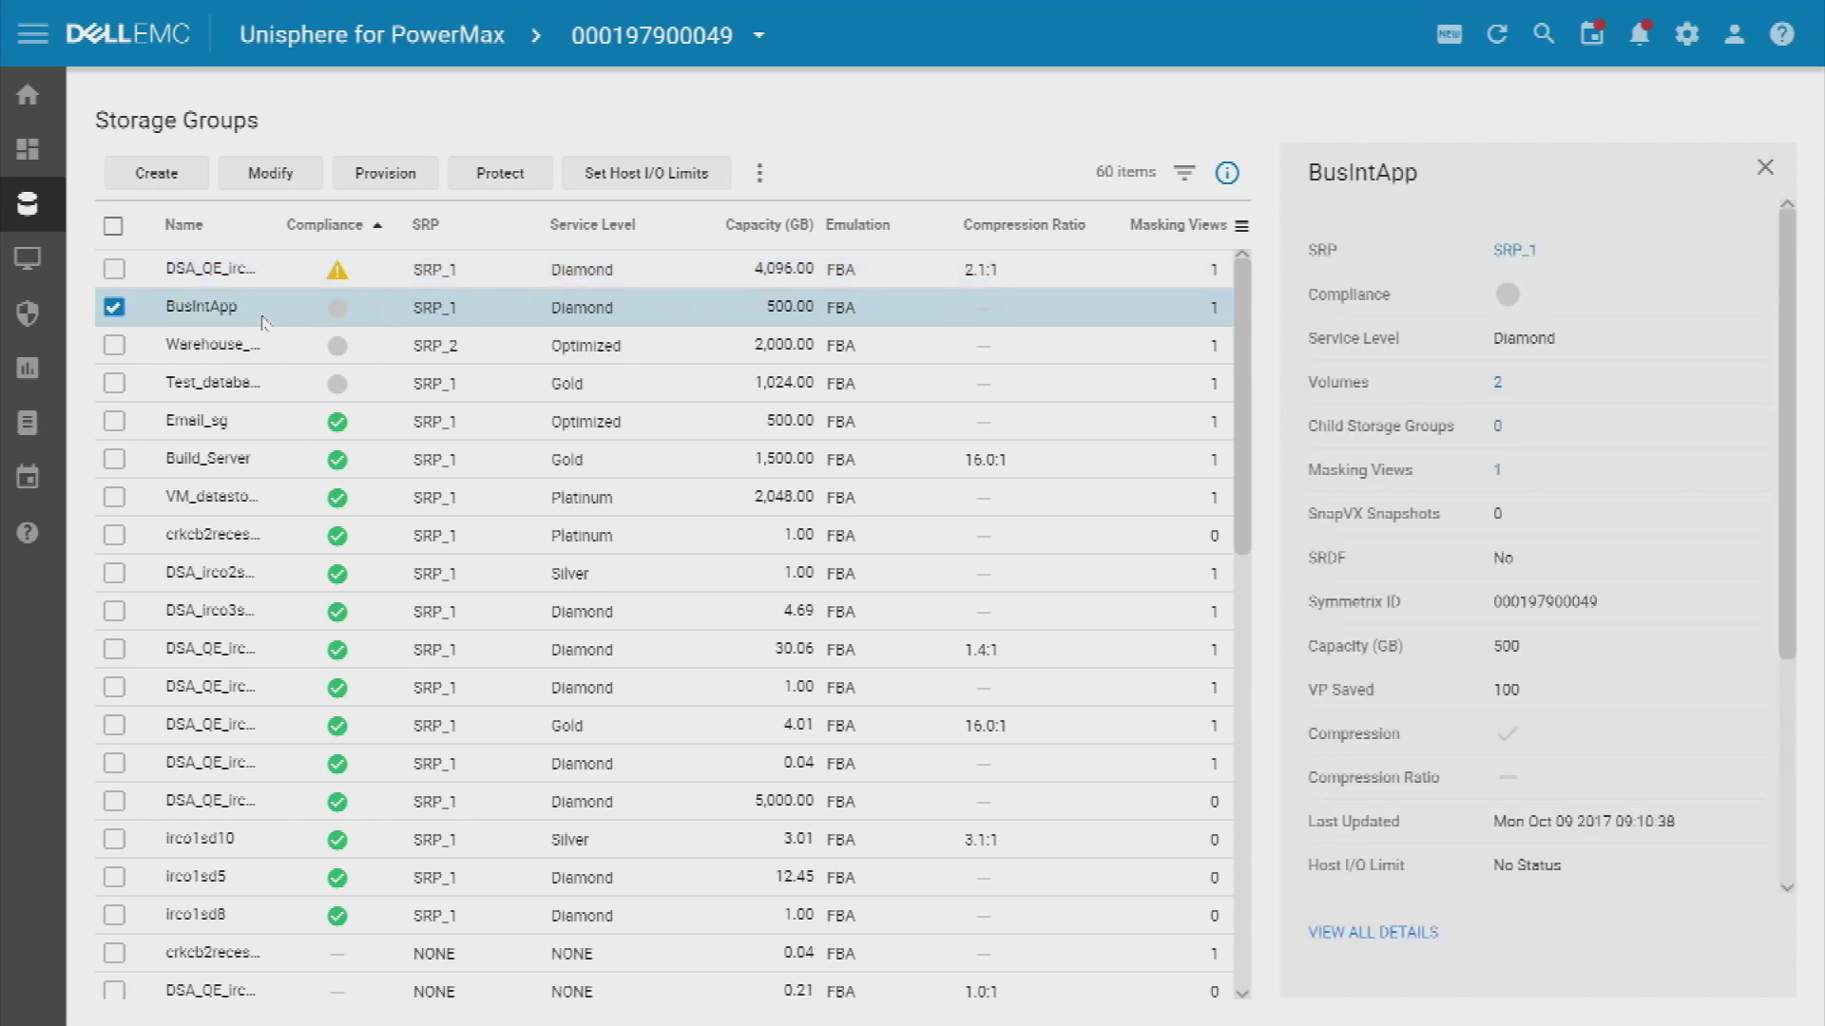
pyautogui.click(520, 181)
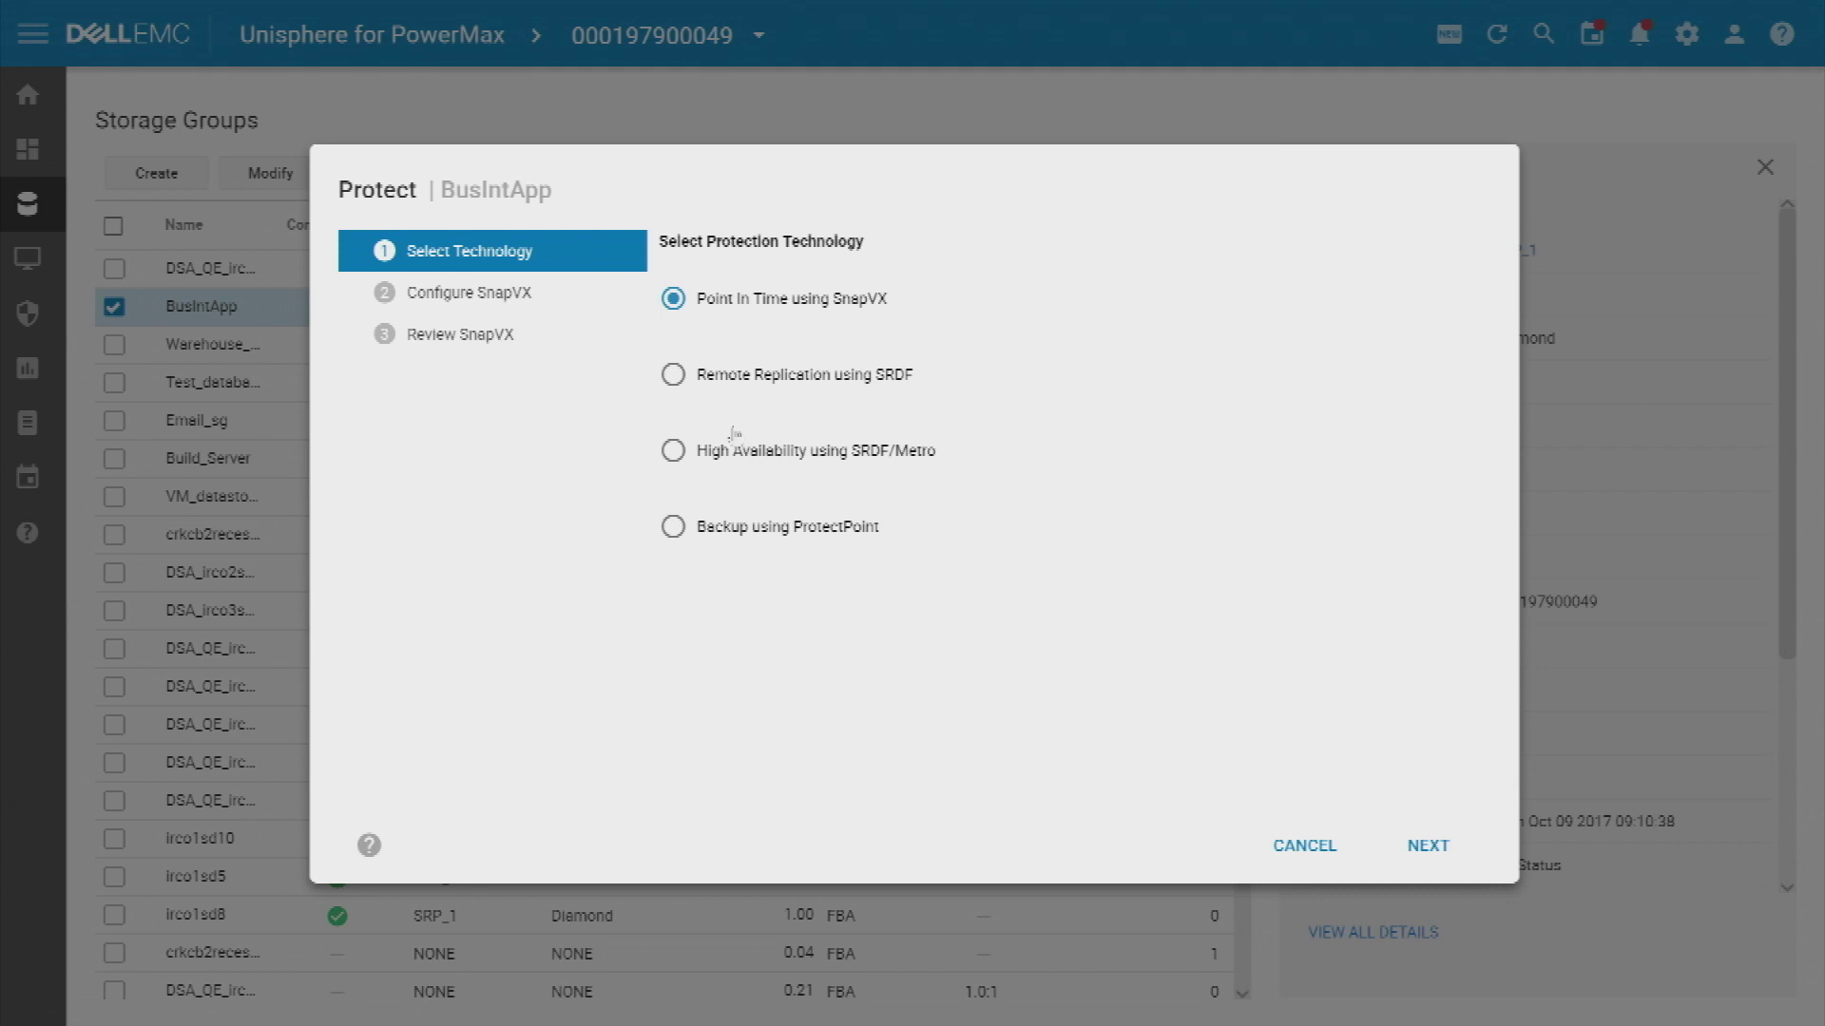
# - Choose remote replication with High Availability using SRDF/Metro for BusIntApp and continue
pyautogui.click(674, 378)
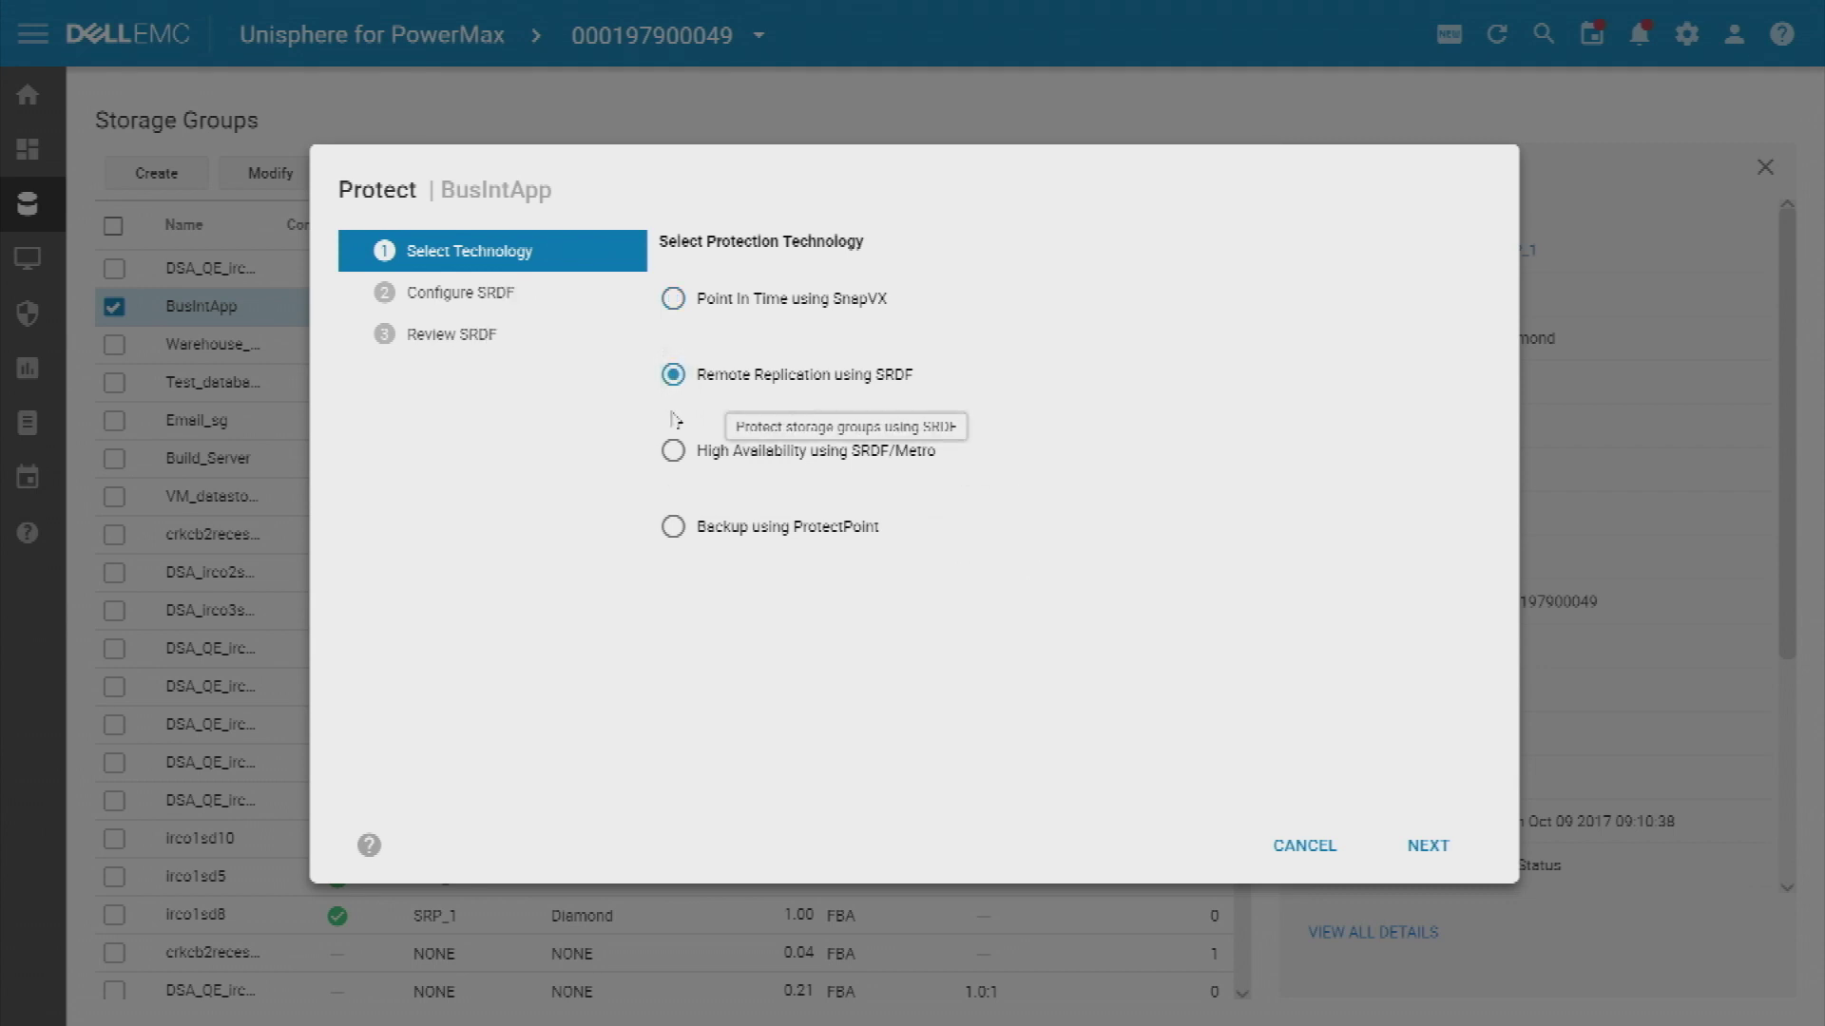
pyautogui.click(675, 452)
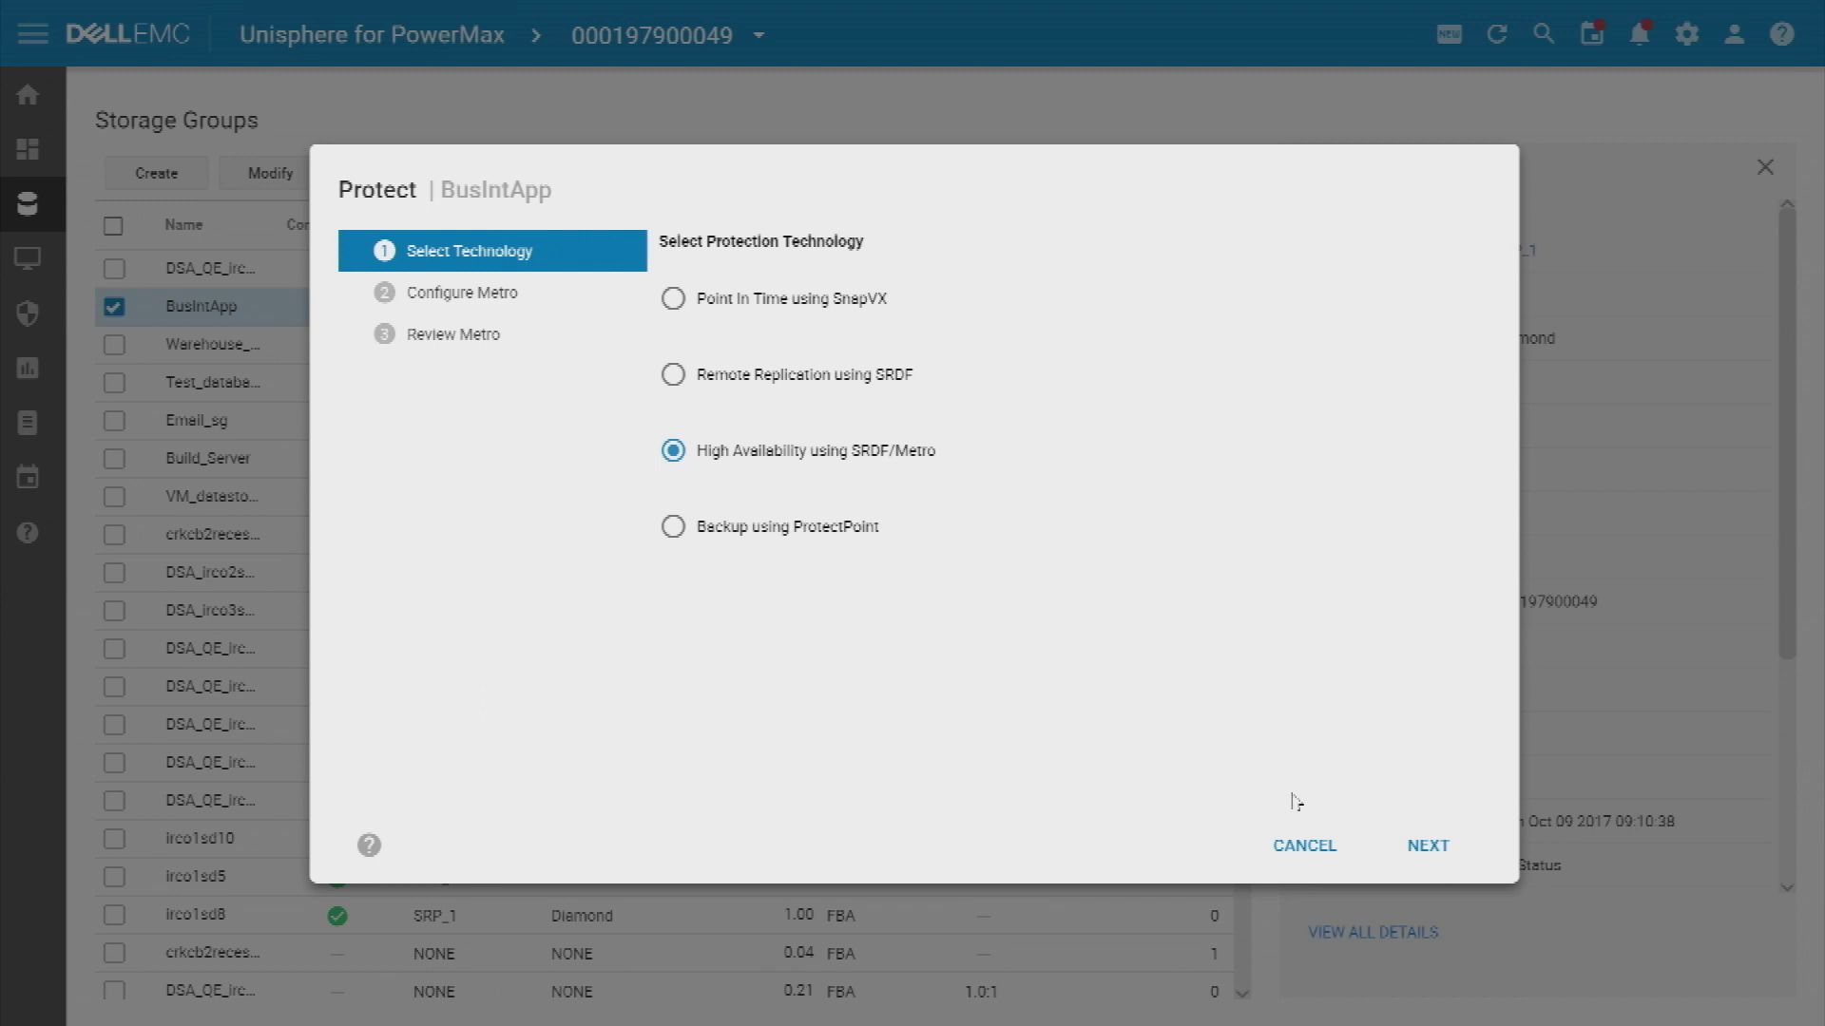
pyautogui.click(1427, 848)
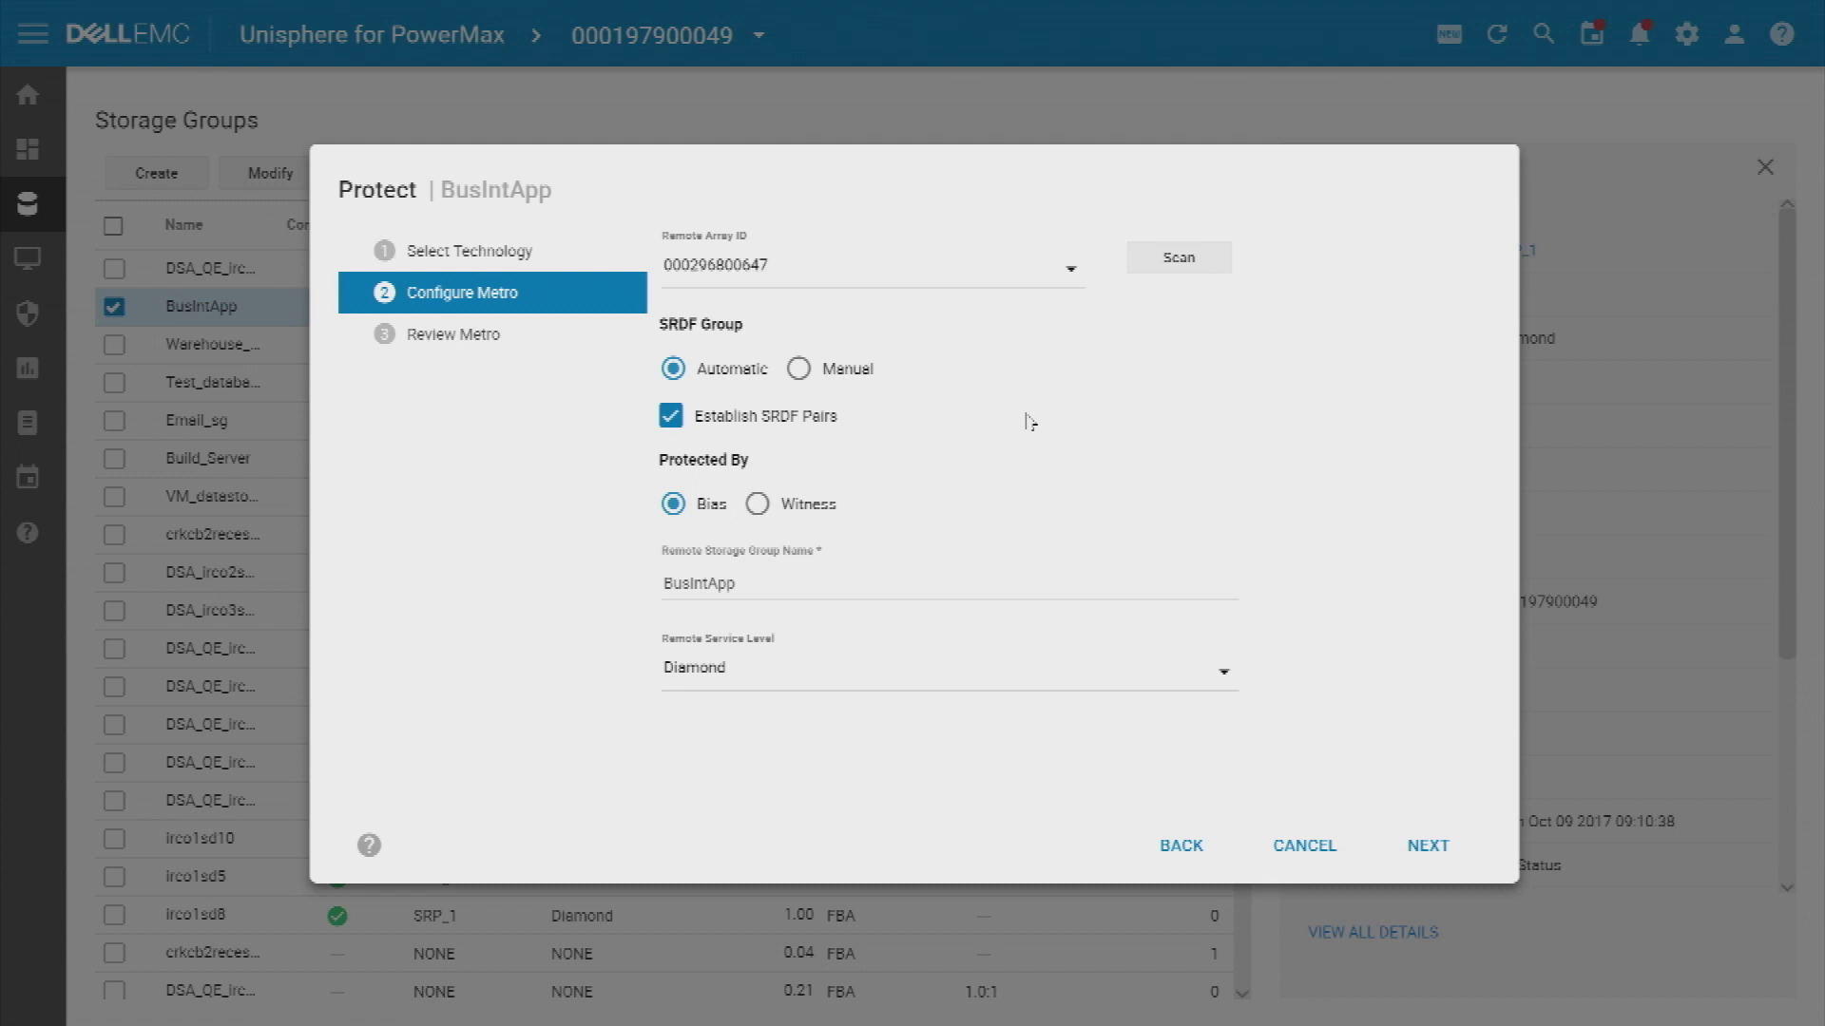
pyautogui.click(1070, 270)
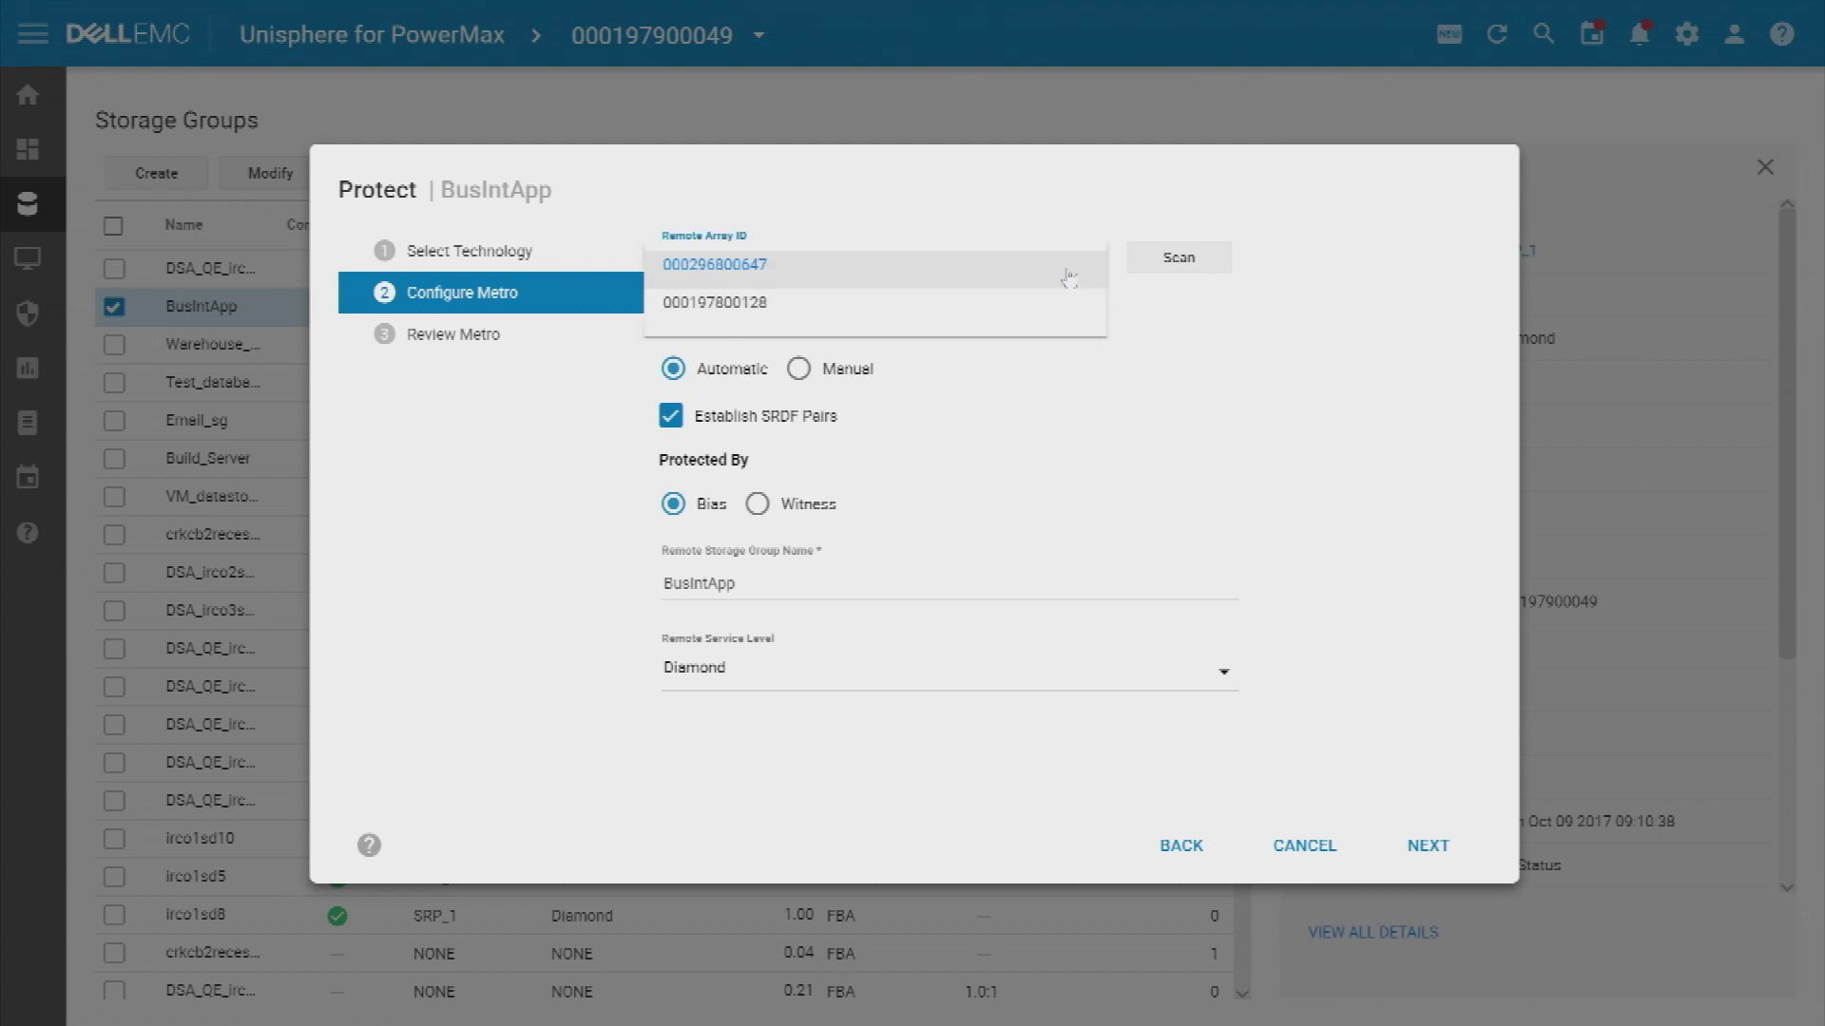
pyautogui.click(877, 271)
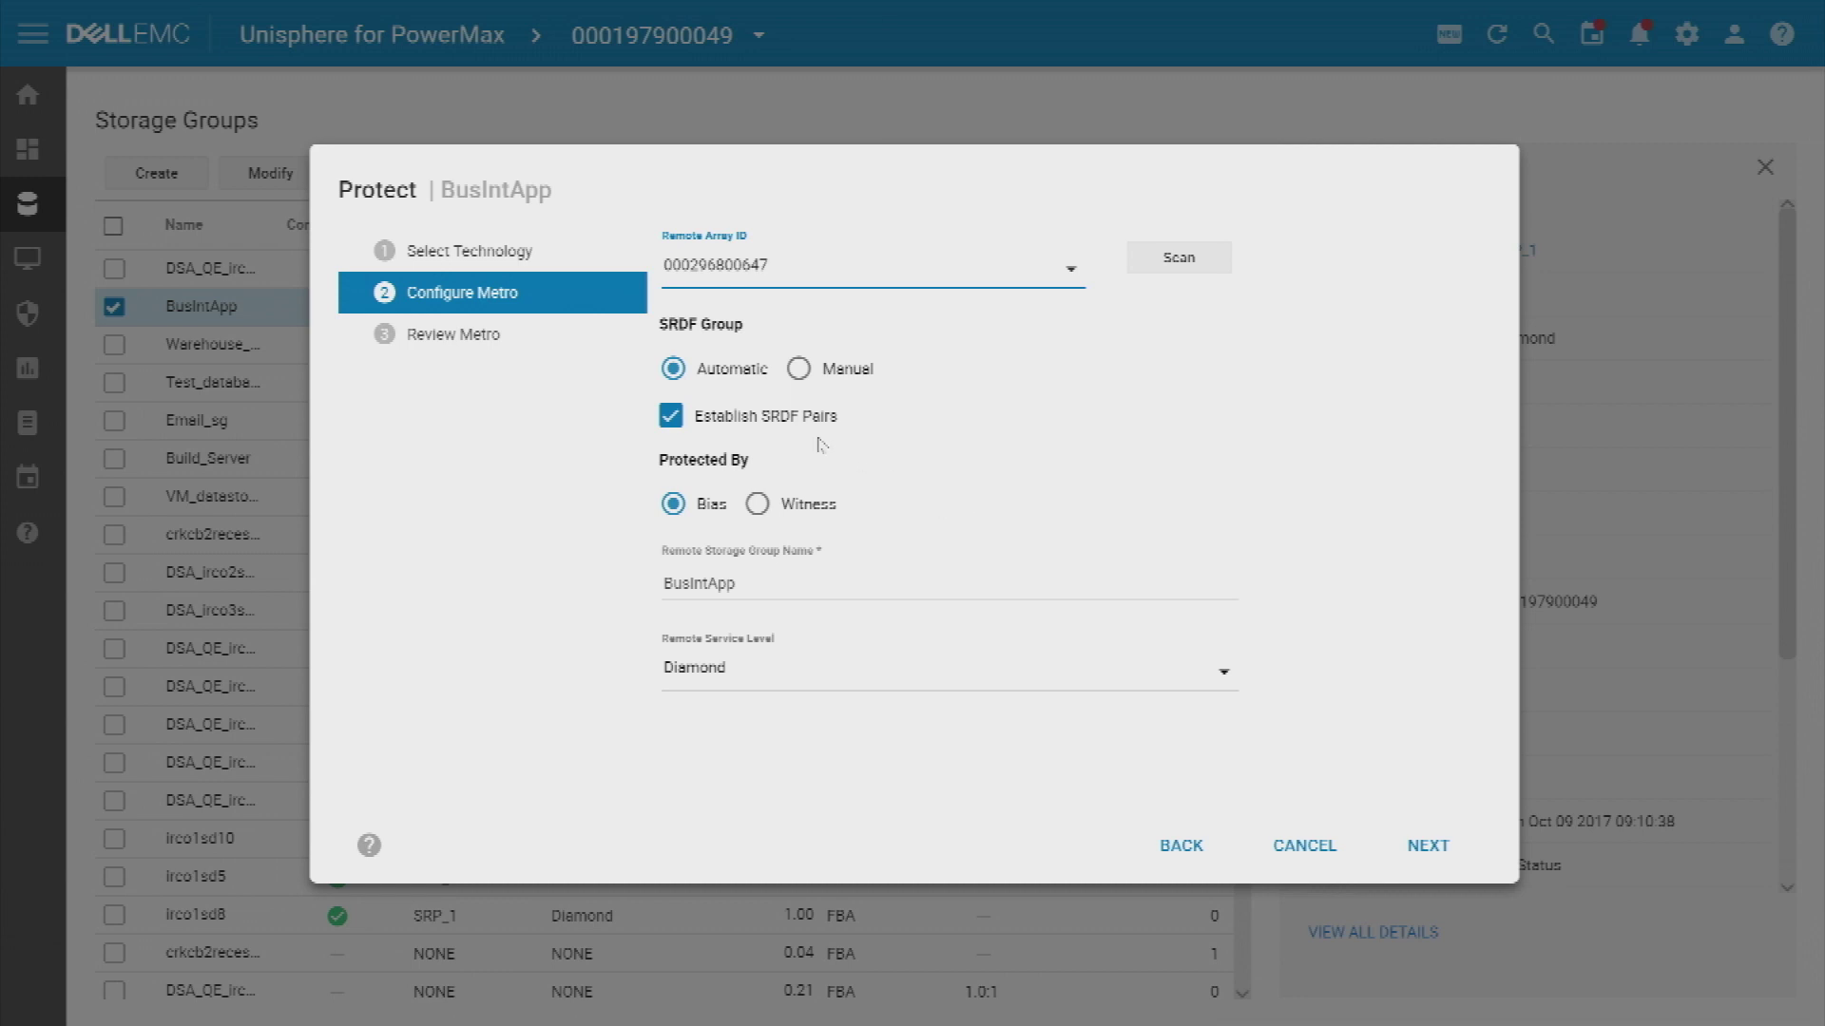
pyautogui.click(757, 504)
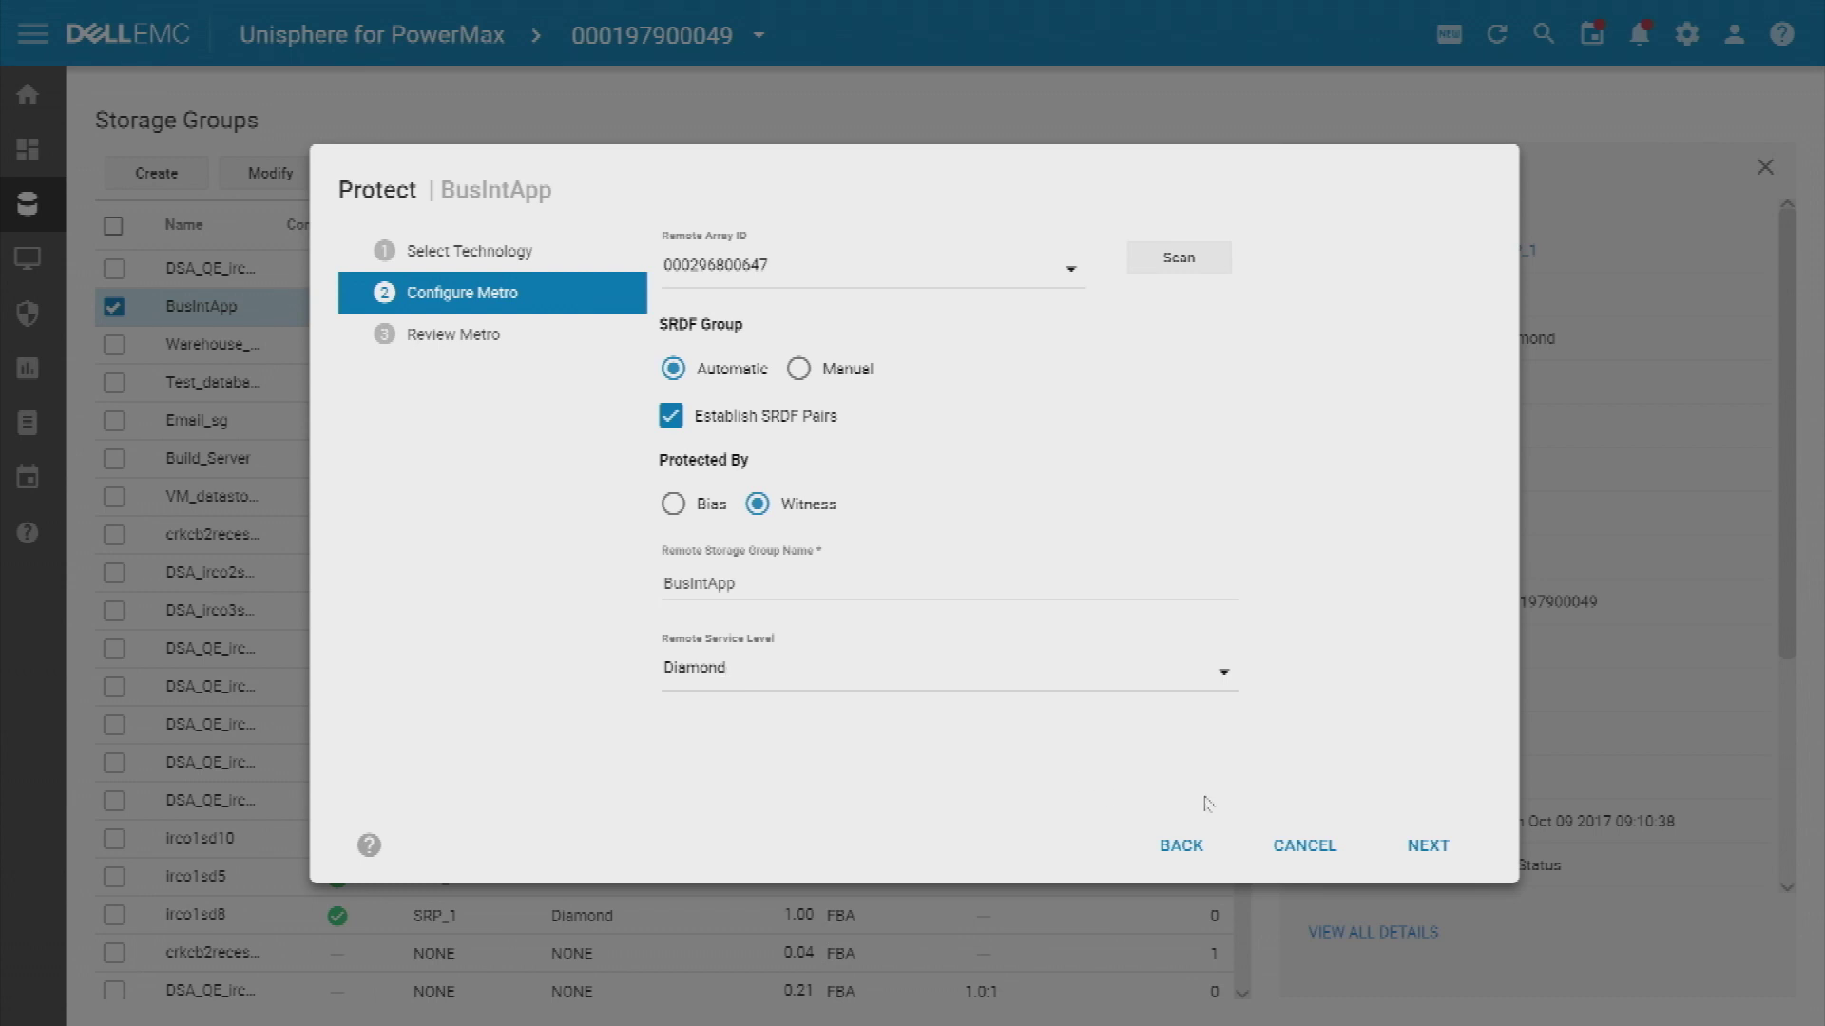
# - Advance to the Metro review summary, then cancel the wizard without adding the job
pyautogui.click(1429, 847)
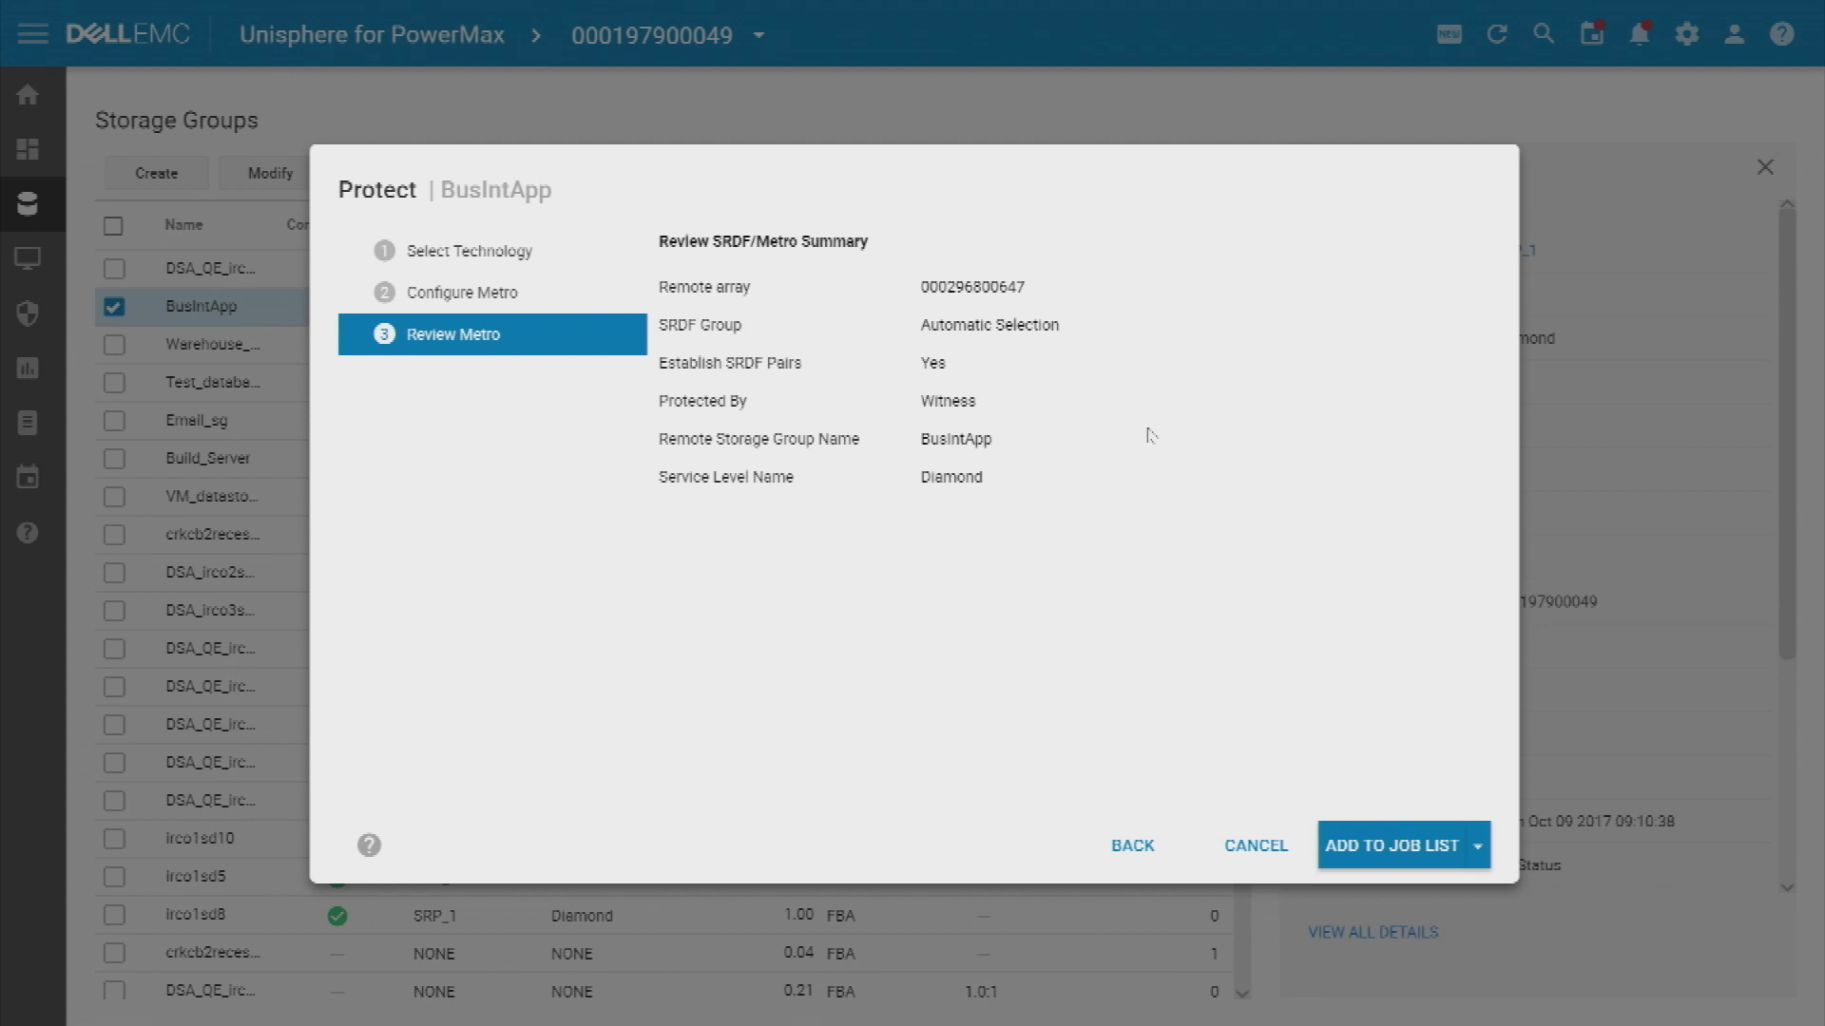
pyautogui.click(1256, 846)
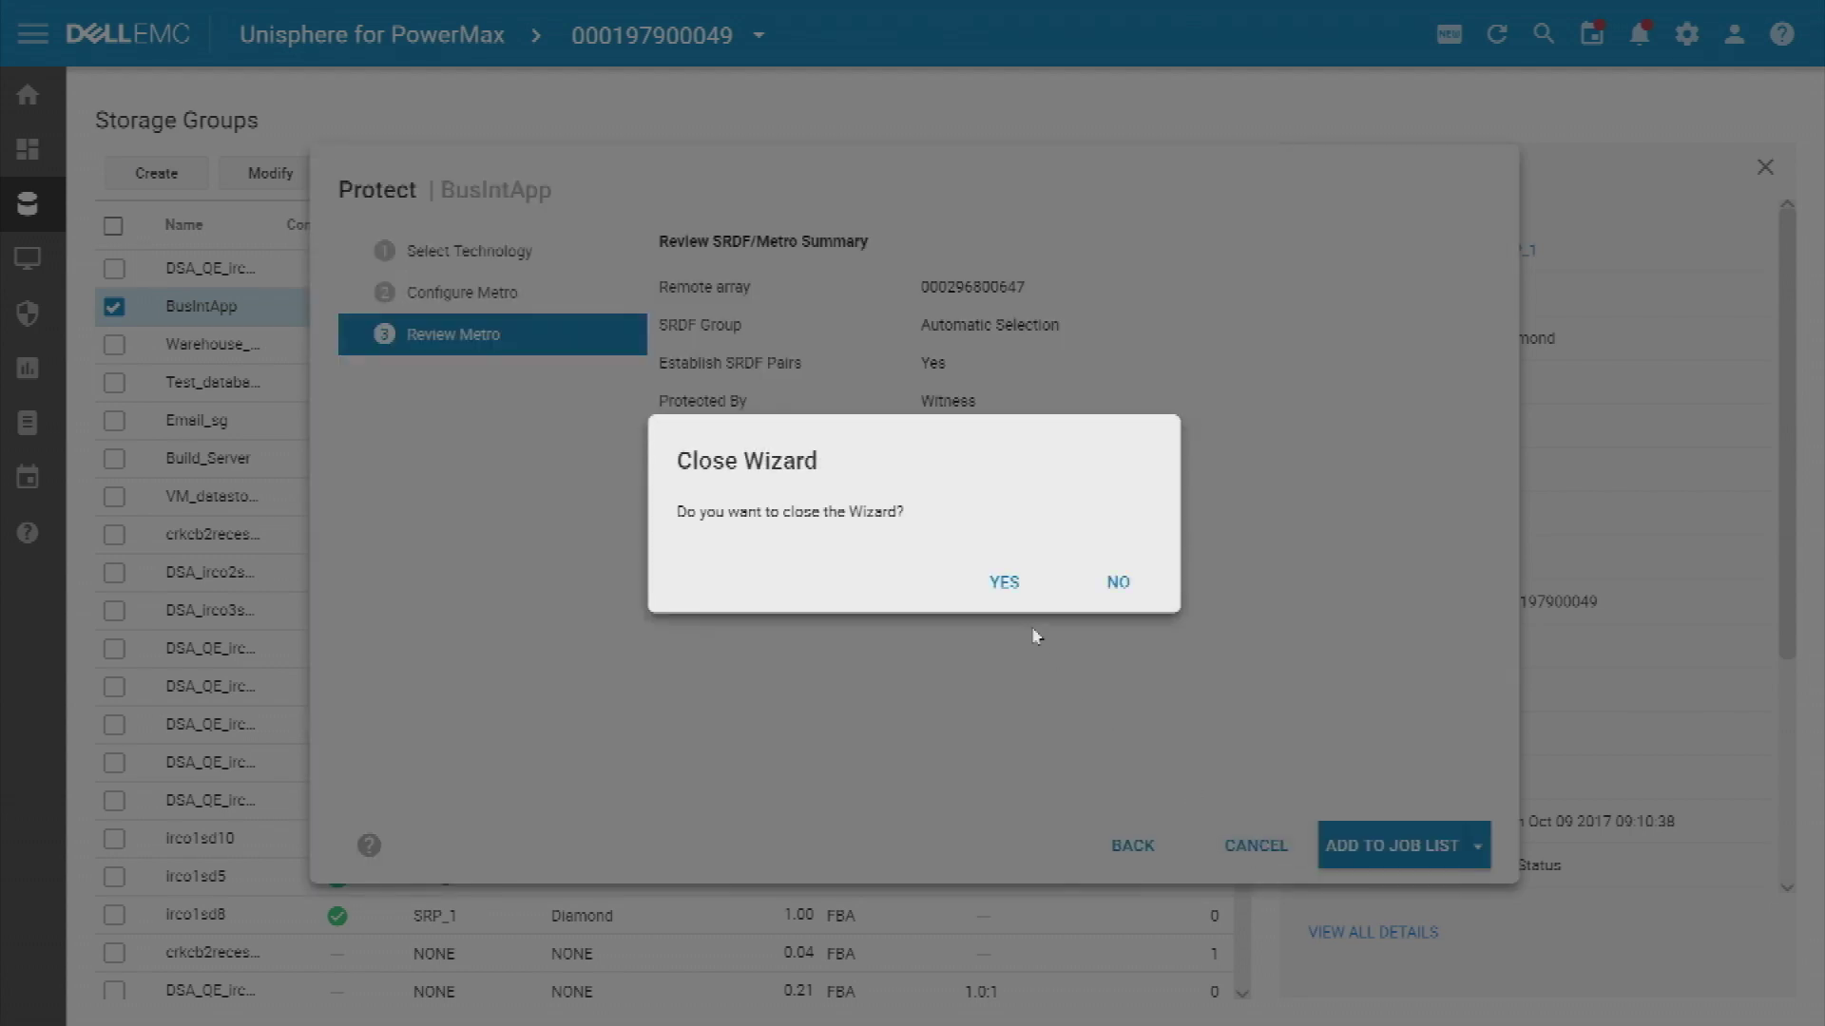
# - Close the Metro wizard and attempt to migrate crkcb2recesx01, dismissing the masking-view warning
pyautogui.click(1003, 584)
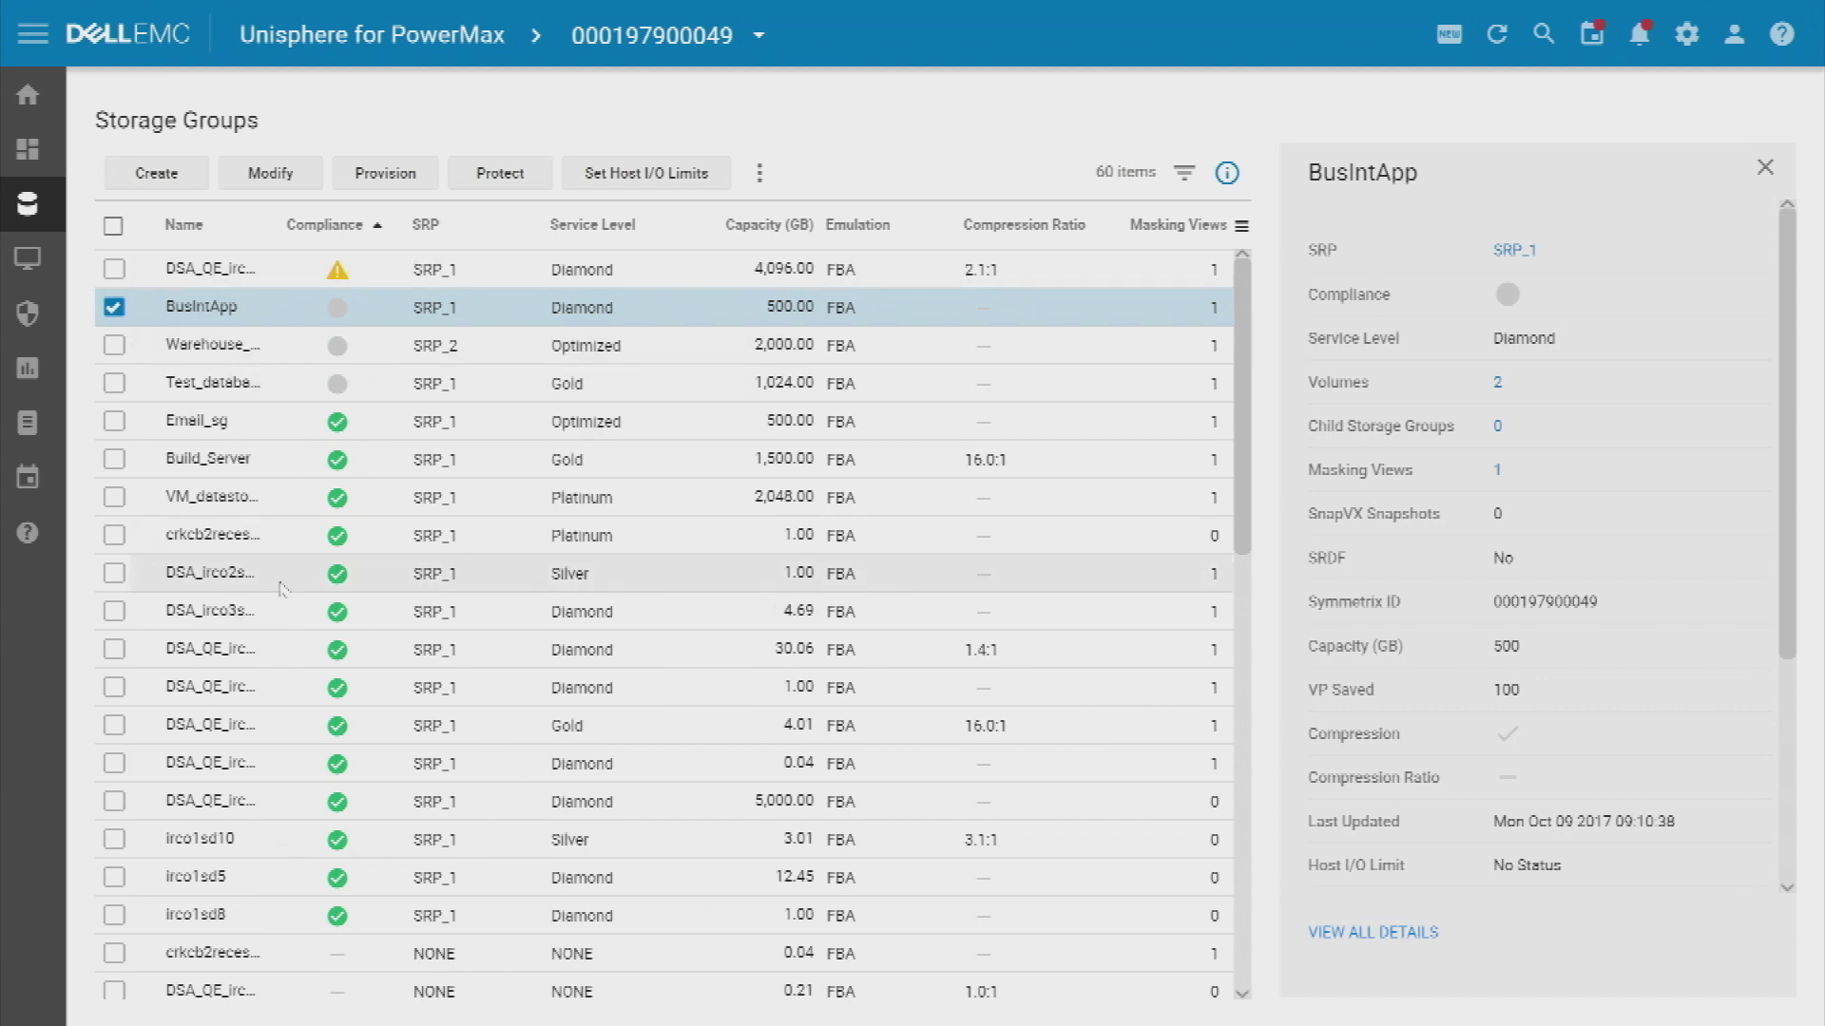
pyautogui.click(224, 538)
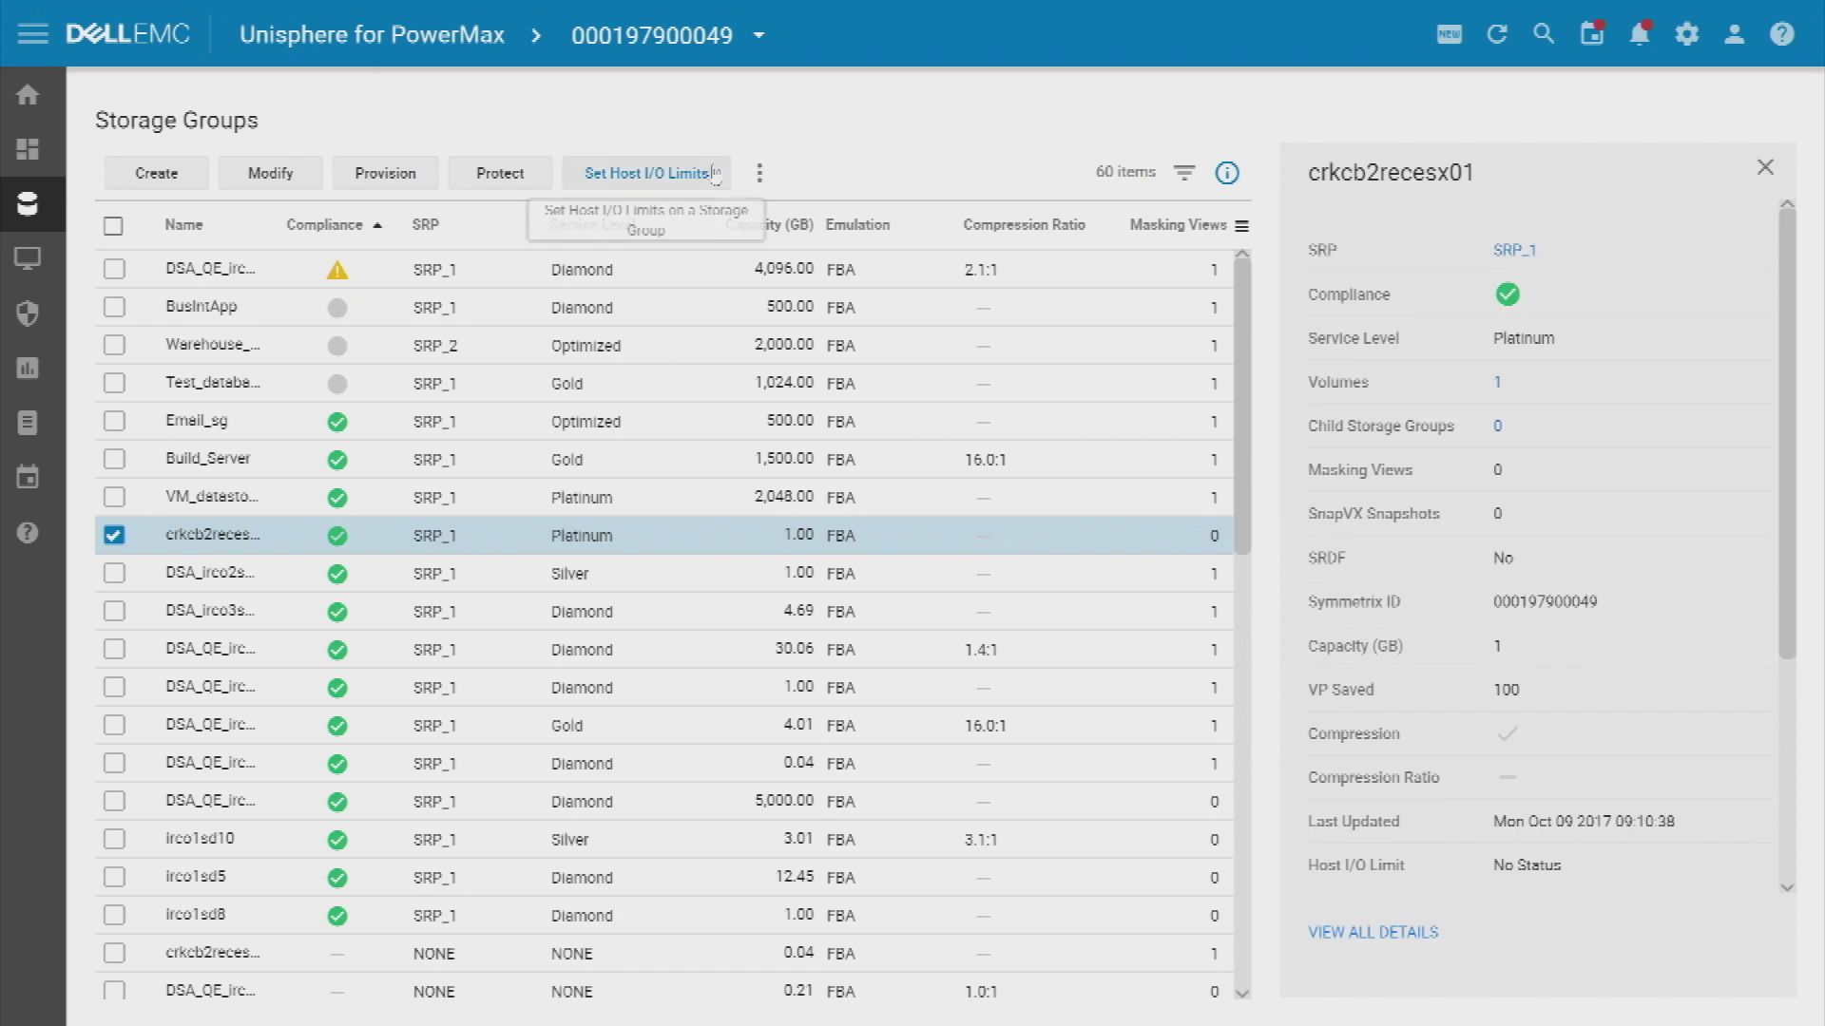
pyautogui.click(758, 176)
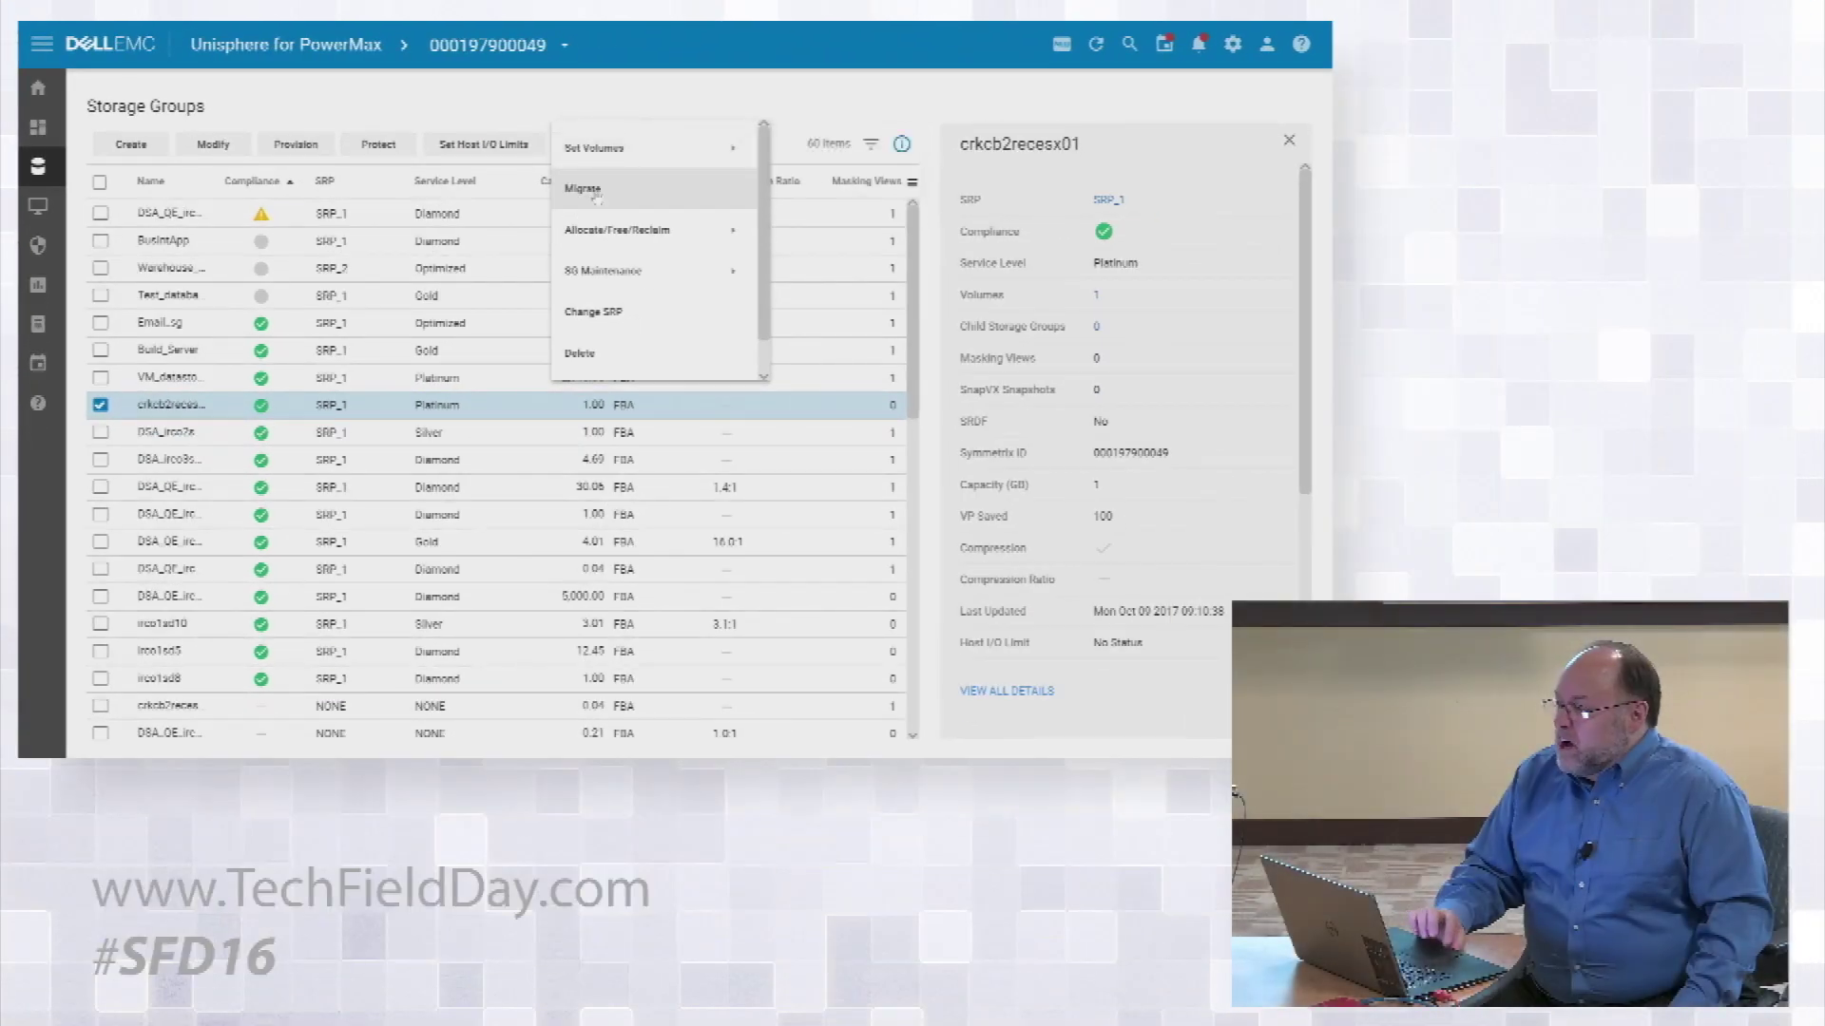
pyautogui.click(596, 194)
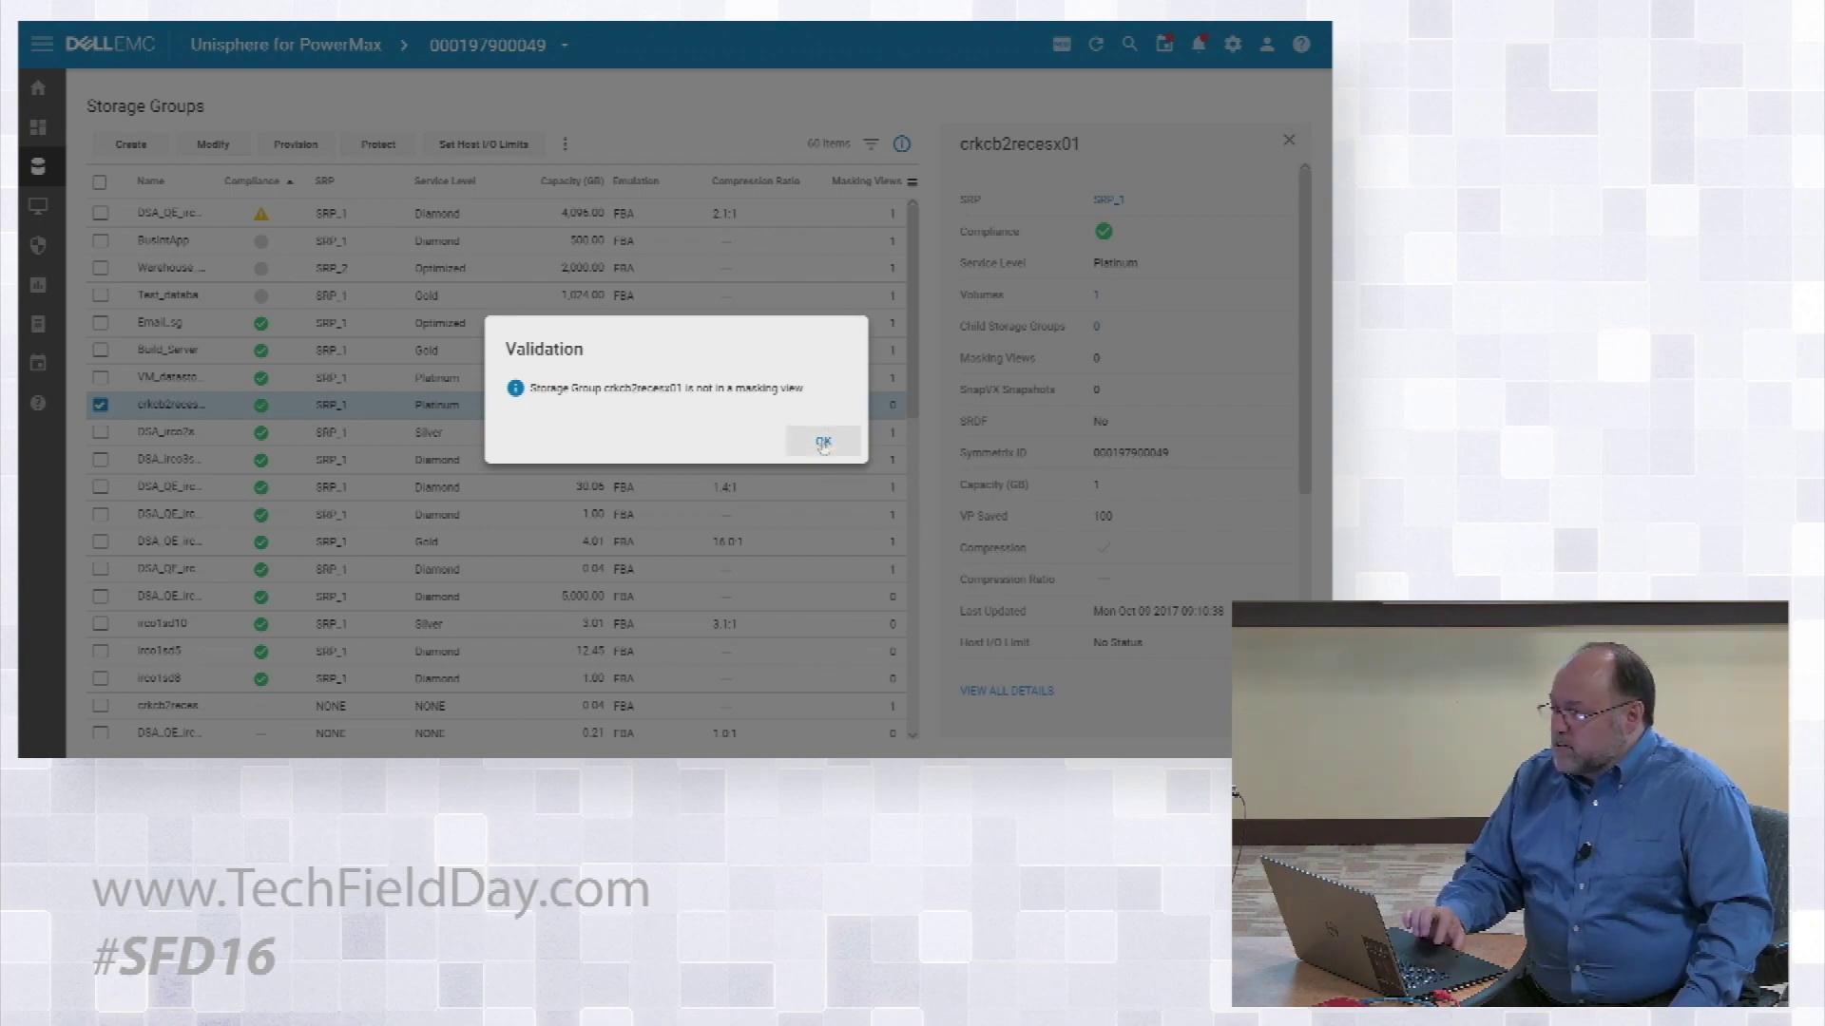
pyautogui.click(823, 441)
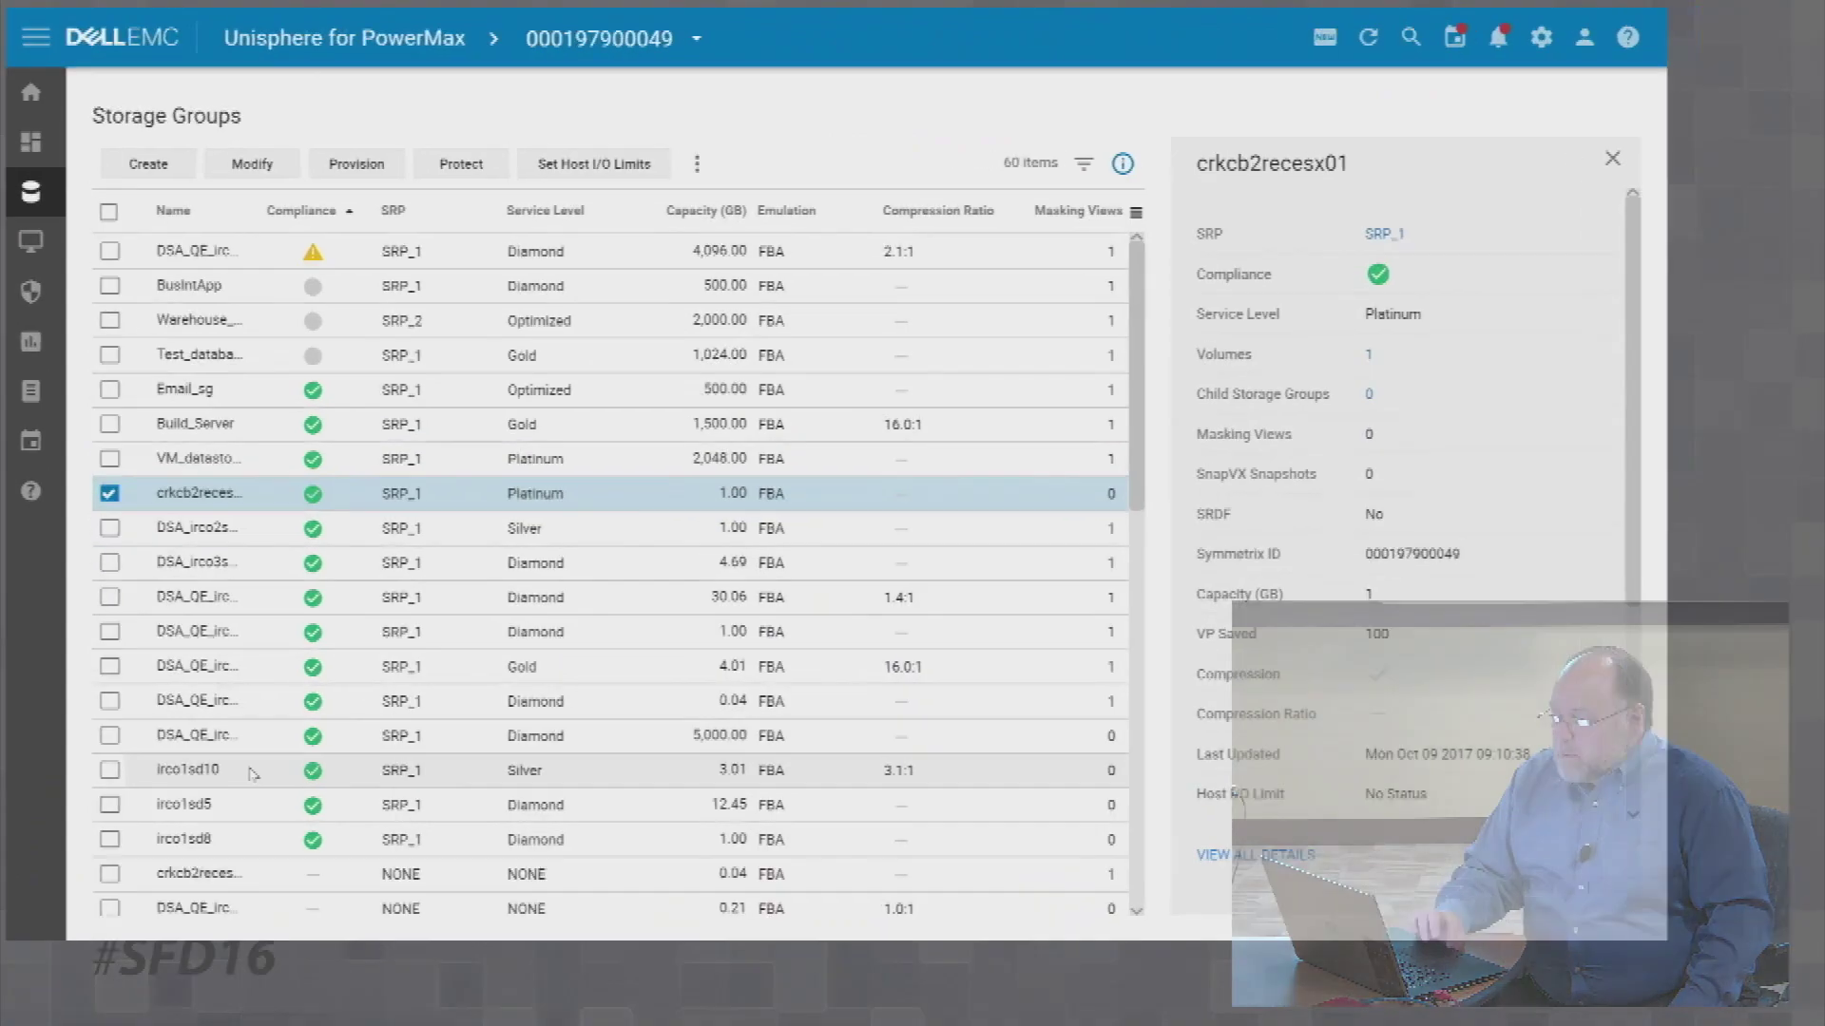
# - Attempt to migrate irco1sd10 and dismiss the same masking-view warning
pyautogui.click(214, 626)
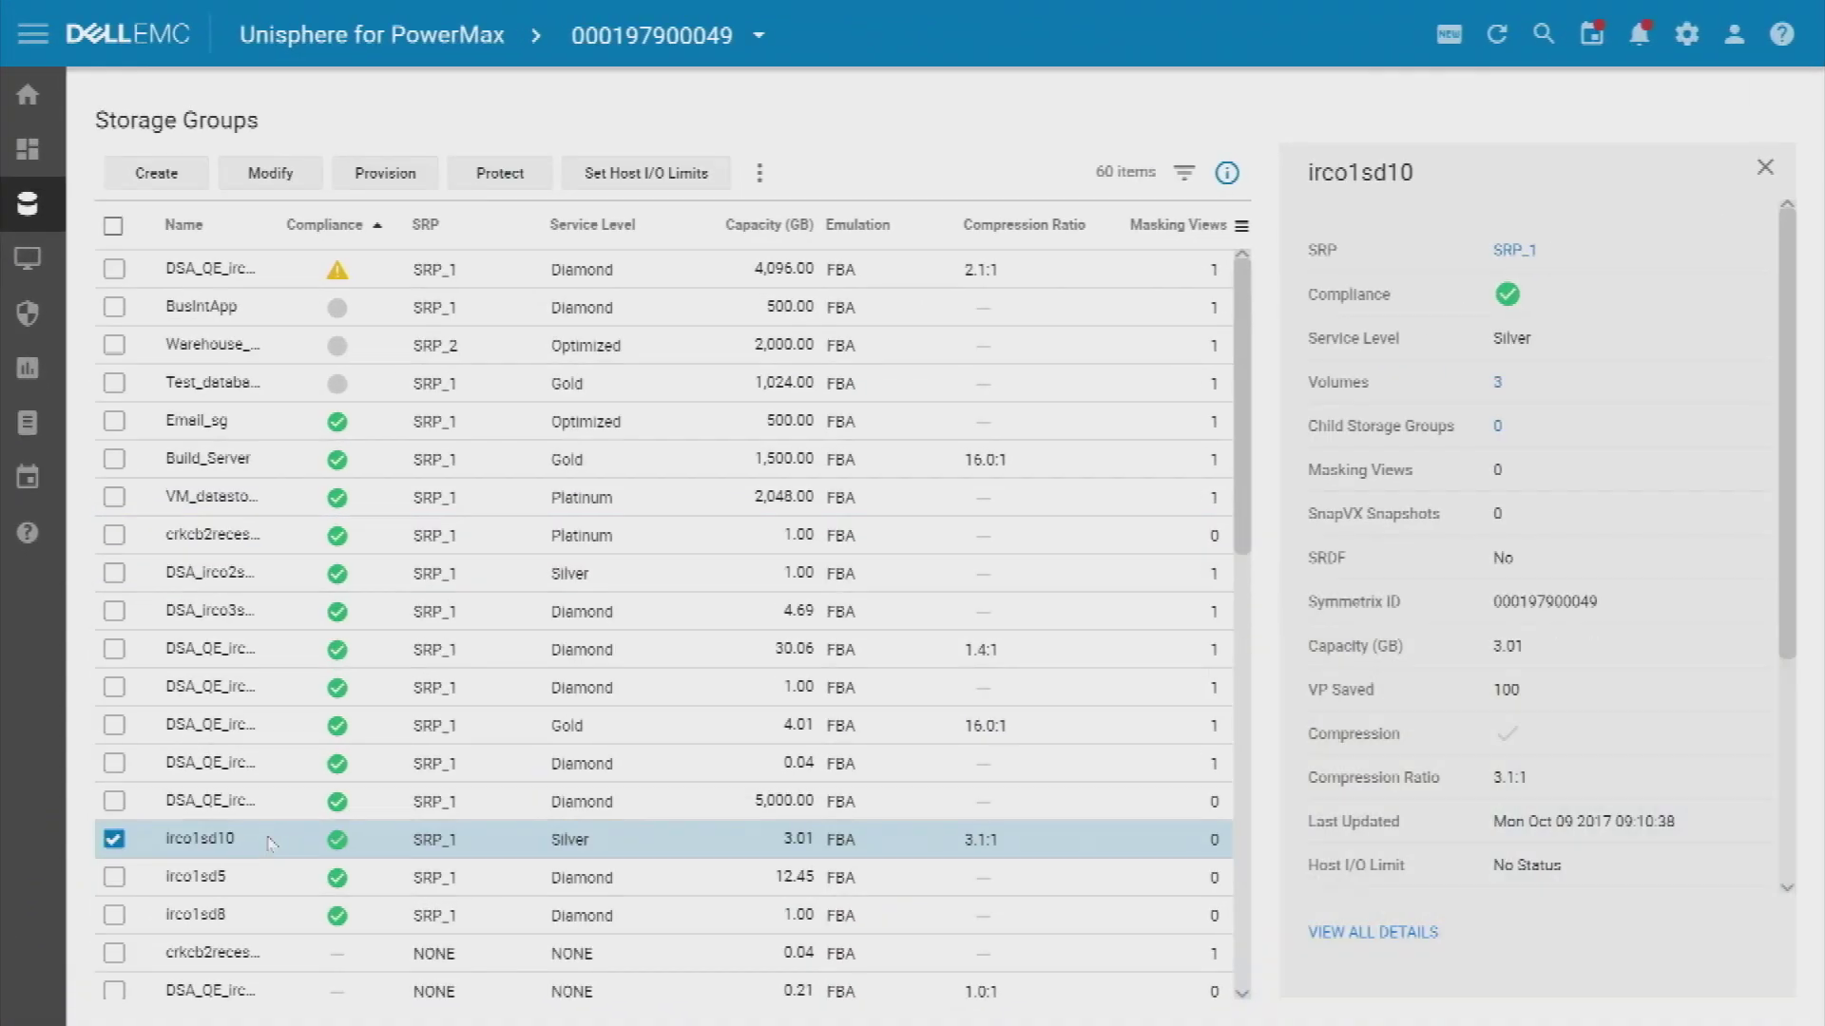
pyautogui.click(758, 173)
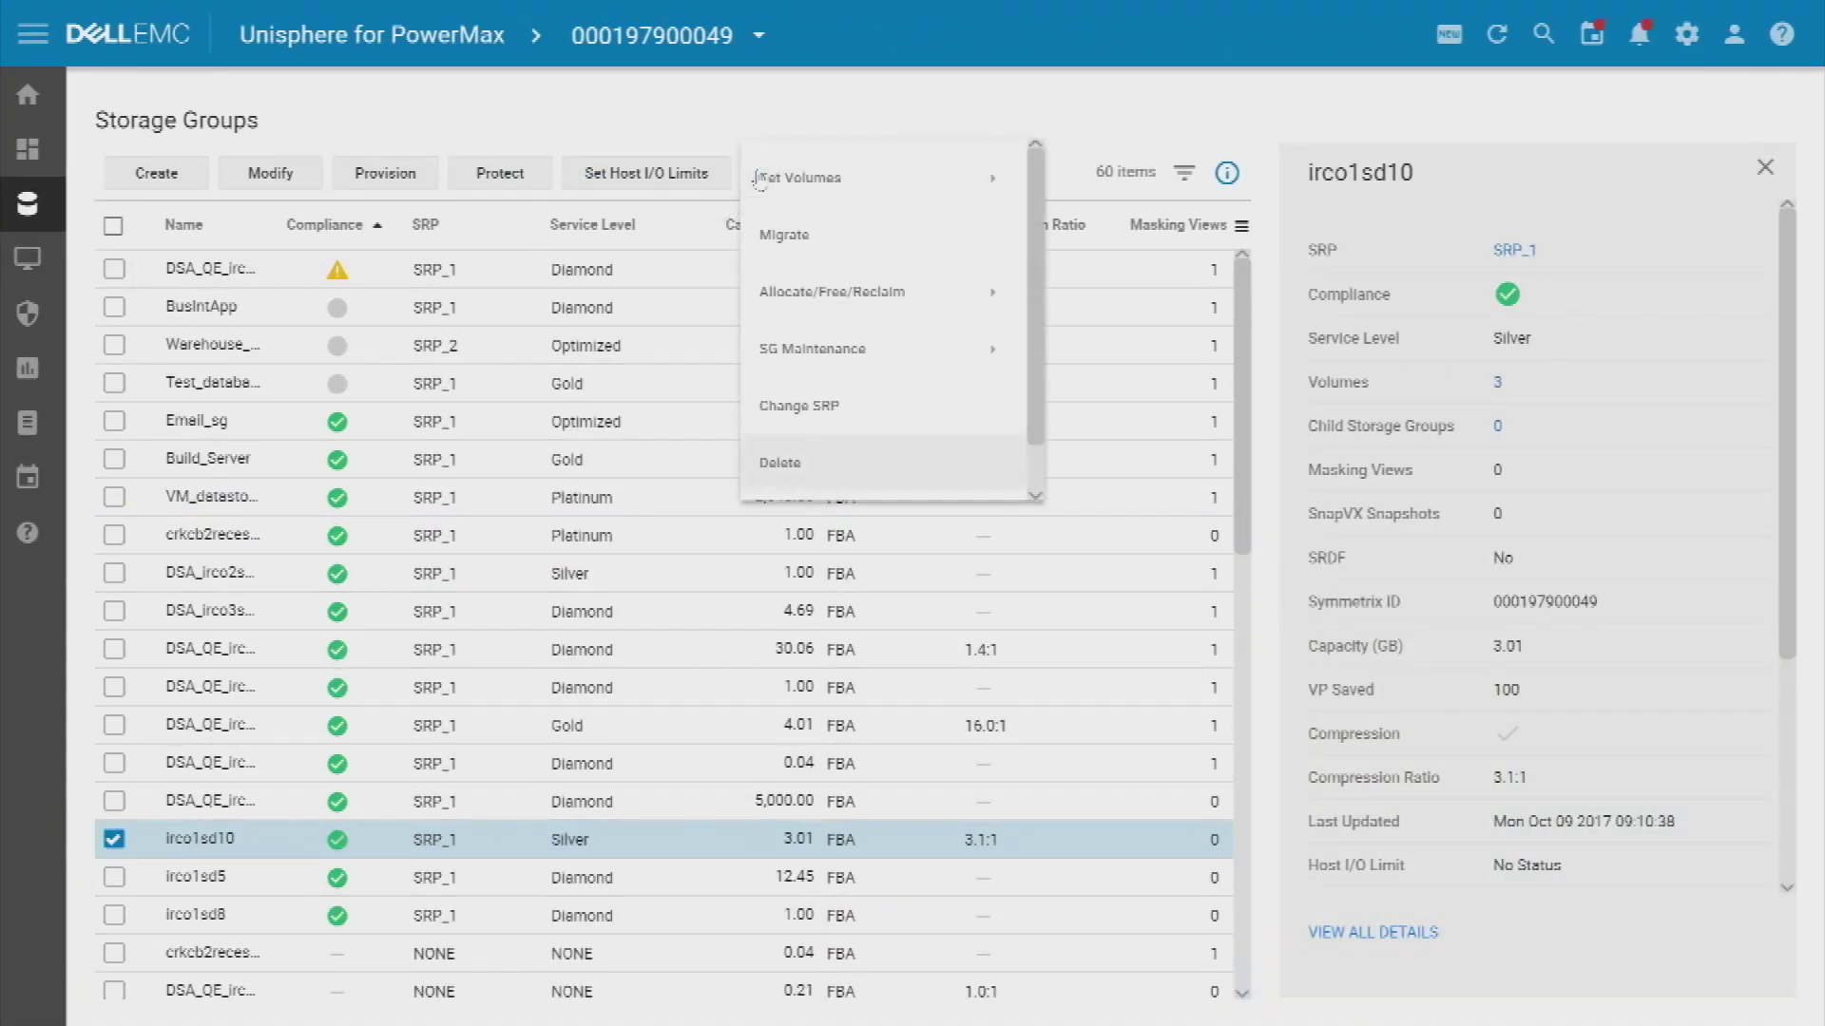
pyautogui.click(787, 233)
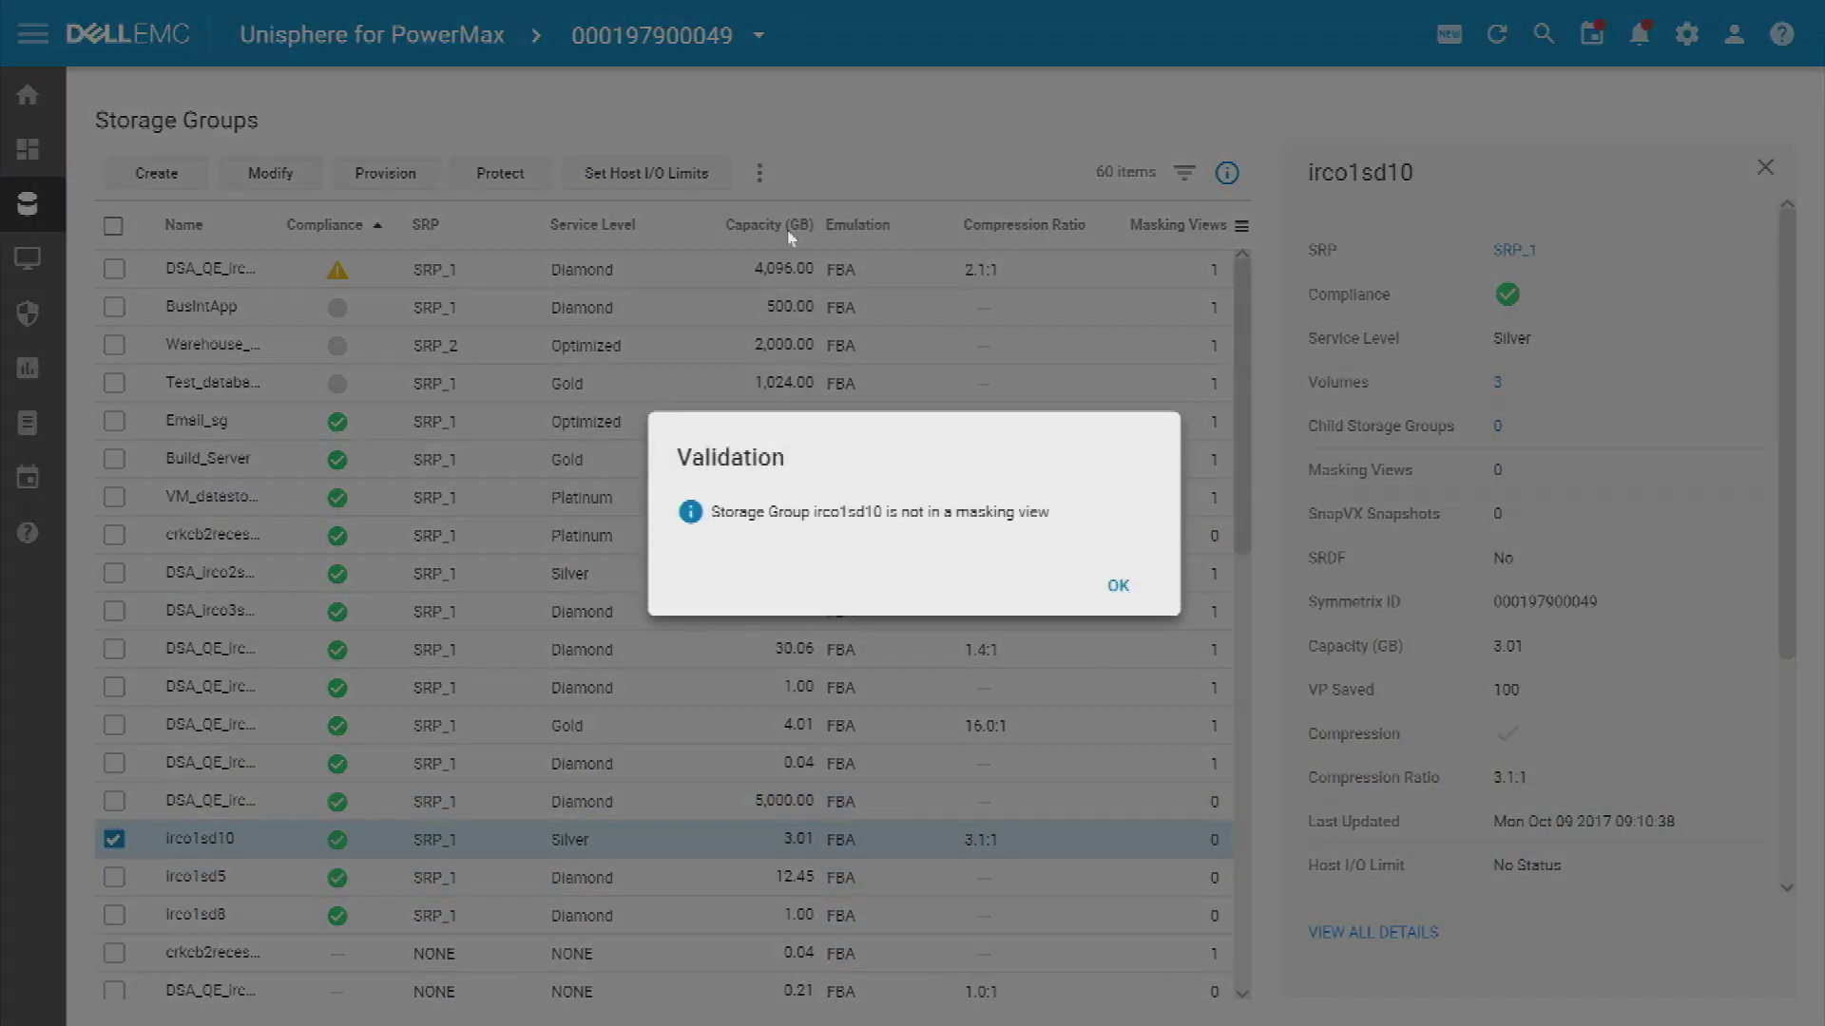
pyautogui.click(1118, 587)
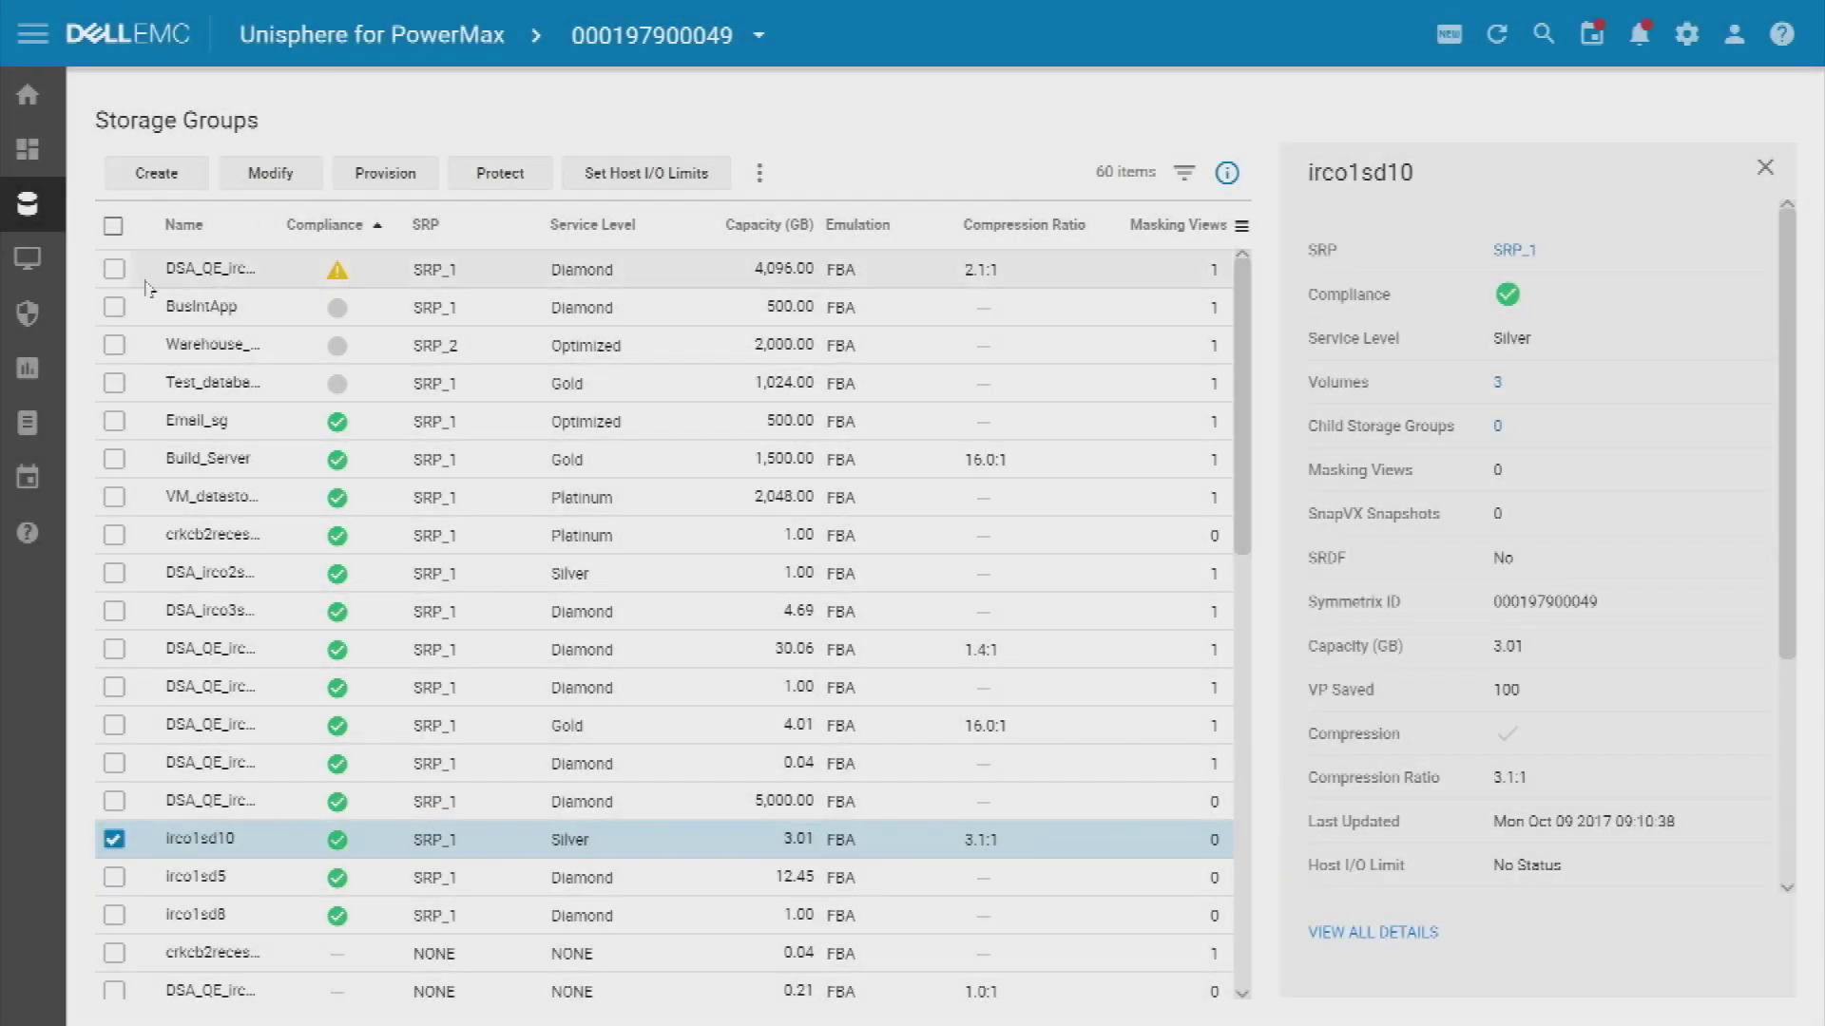
pyautogui.click(197, 276)
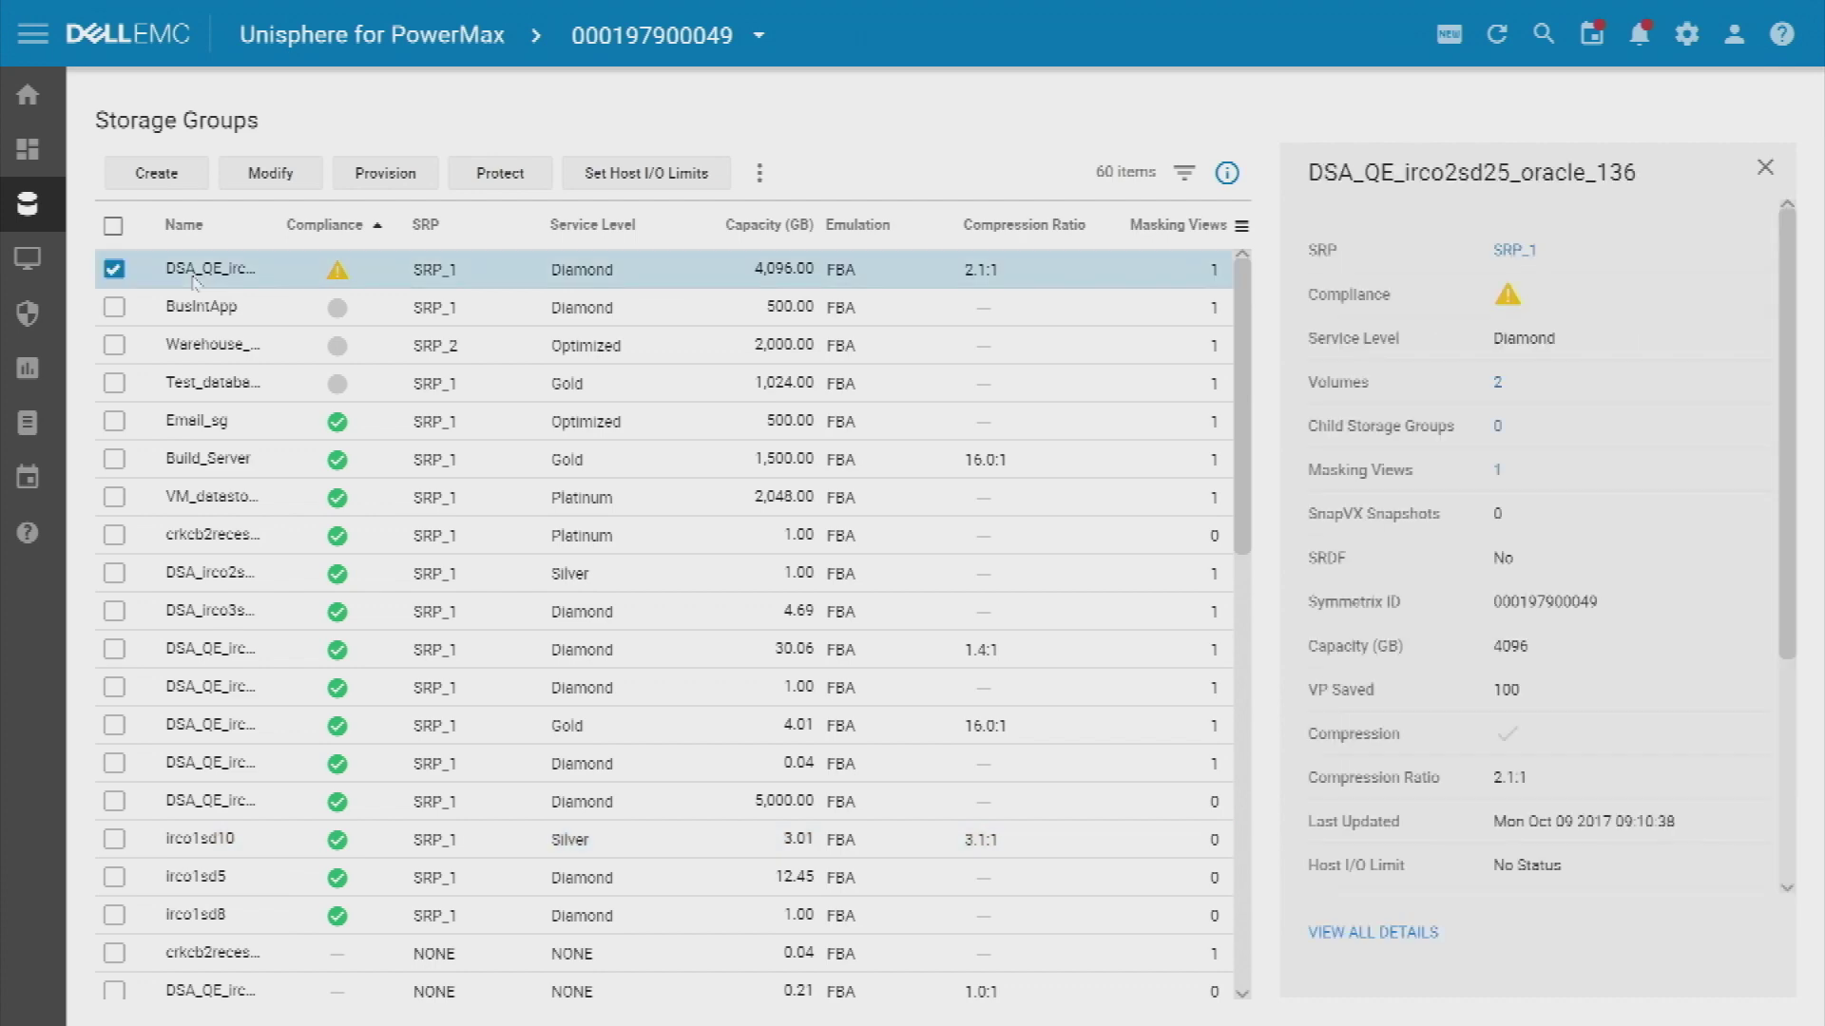
pyautogui.click(760, 172)
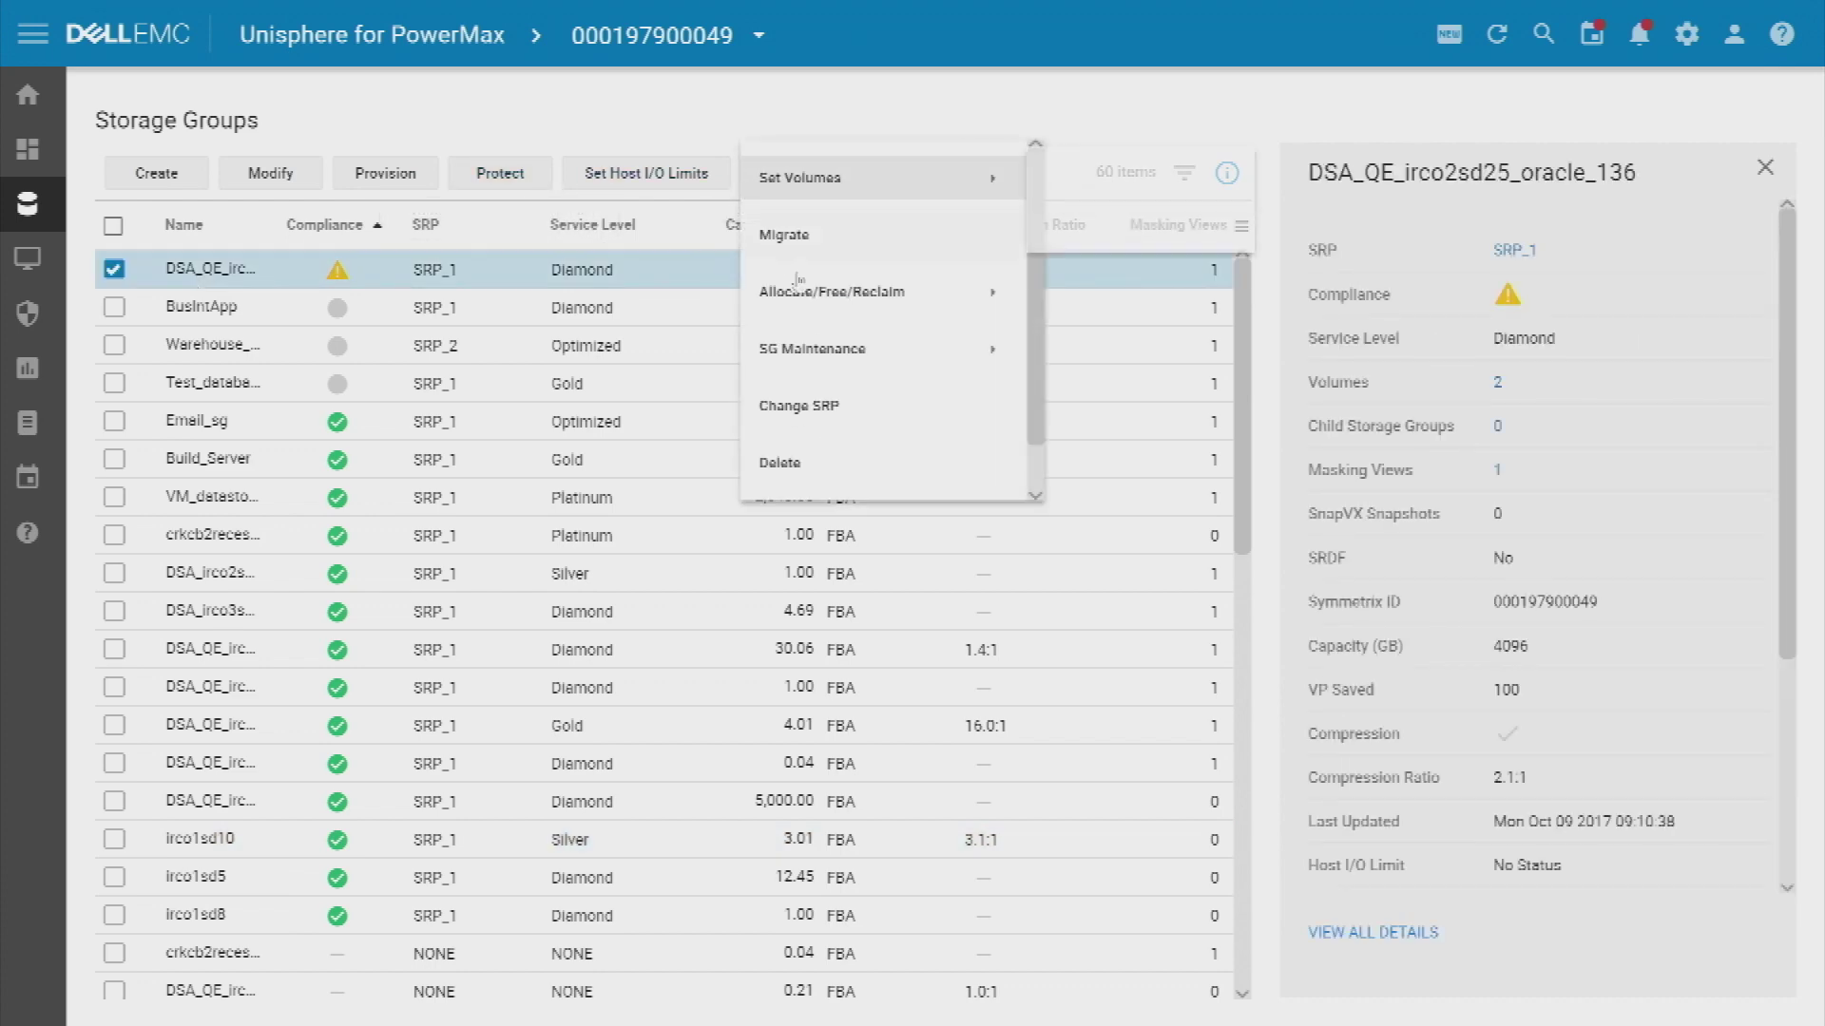
pyautogui.click(793, 245)
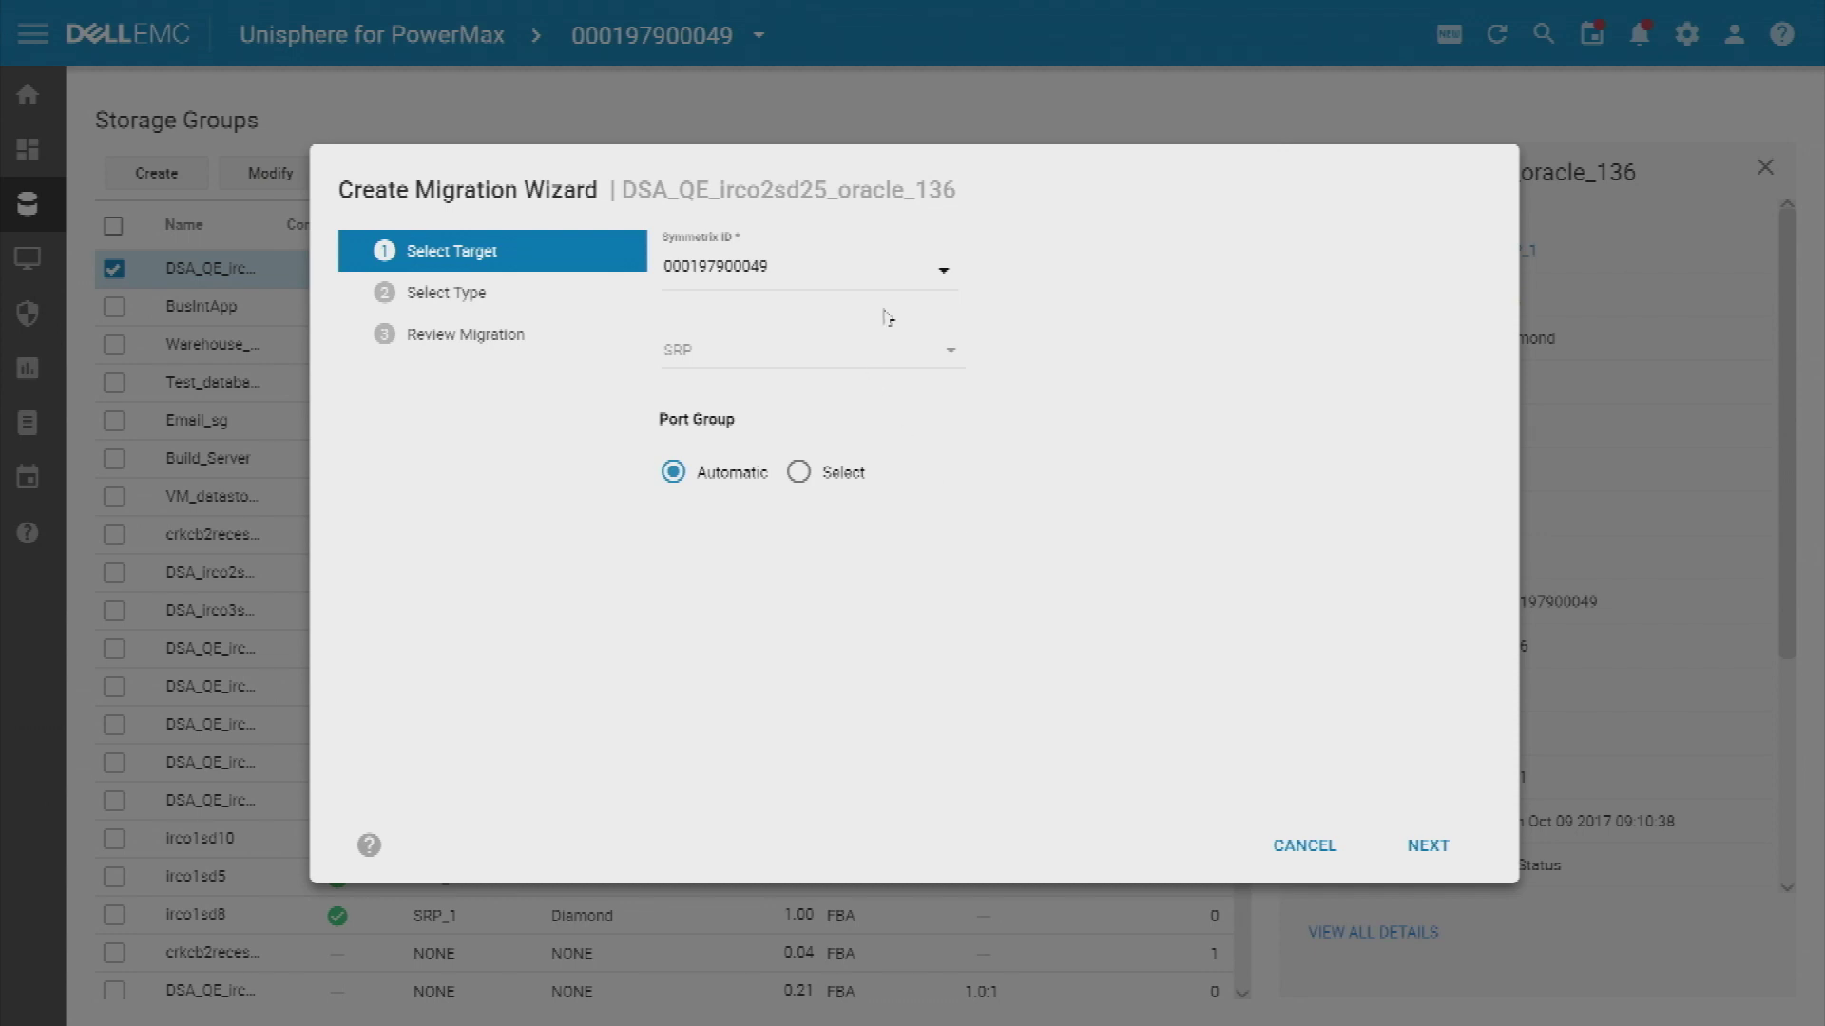
pyautogui.click(946, 279)
pyautogui.click(945, 277)
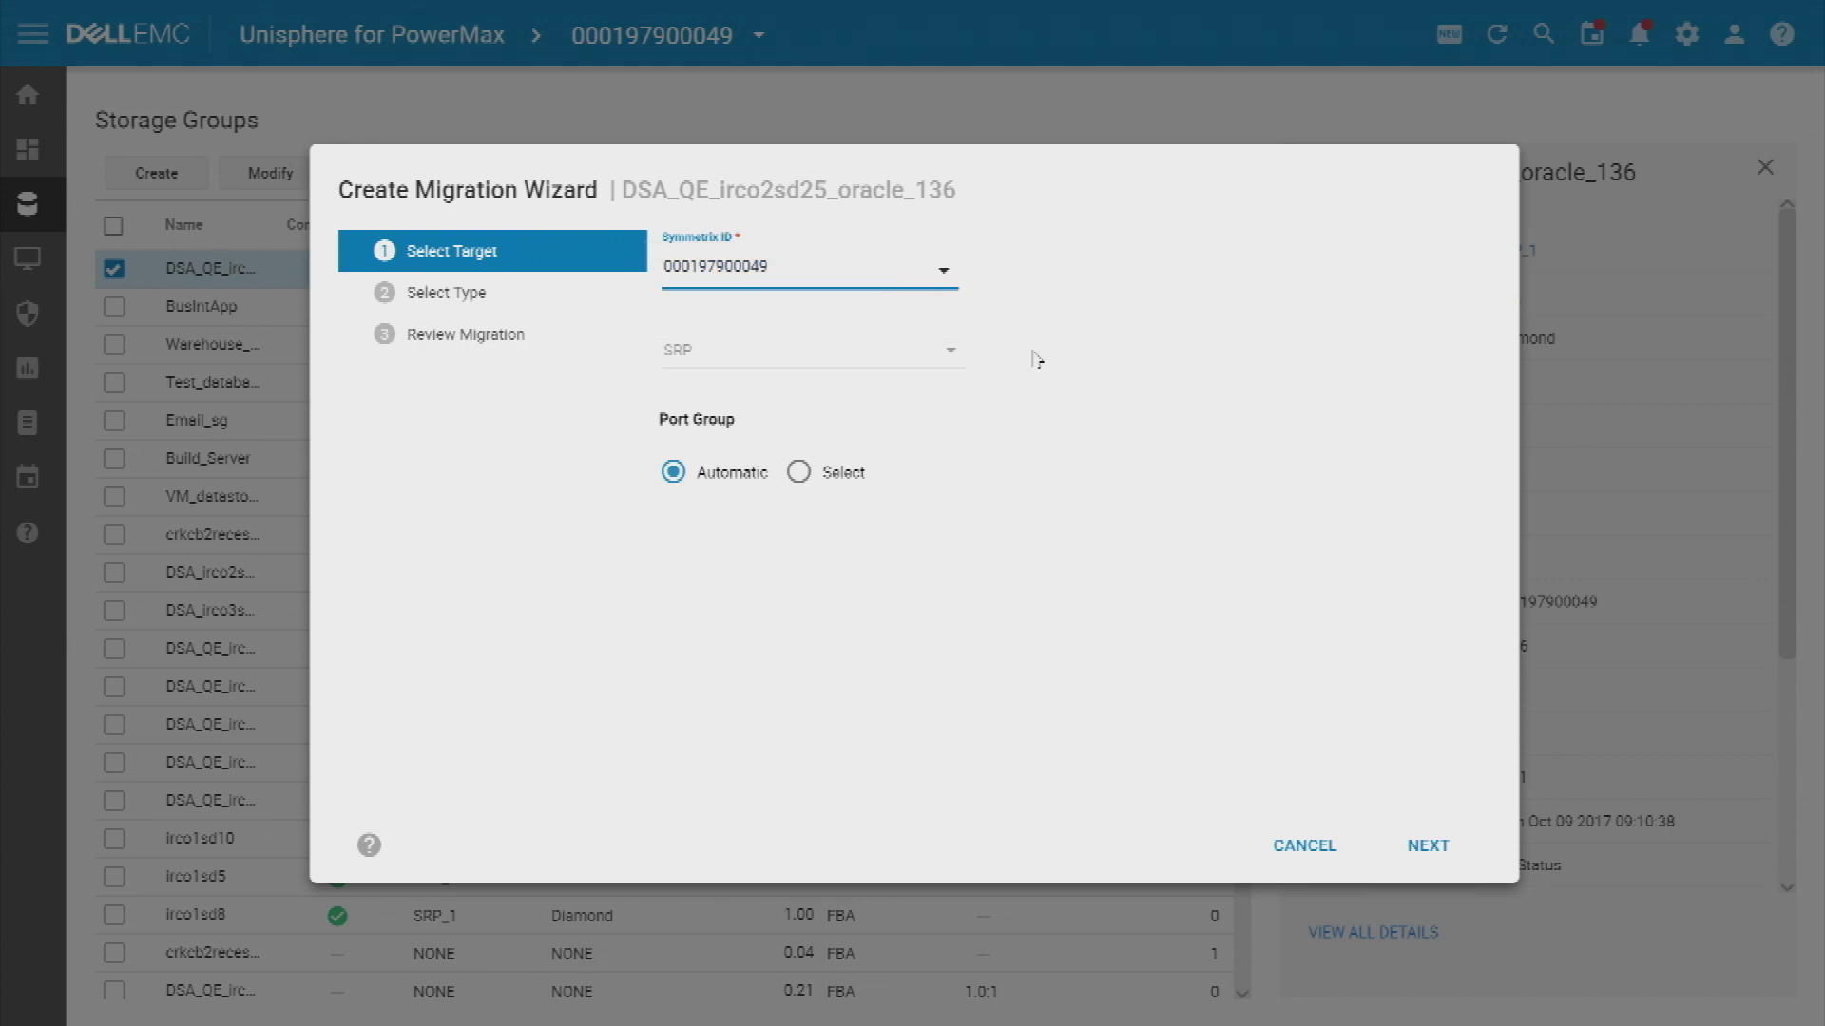
pyautogui.click(951, 353)
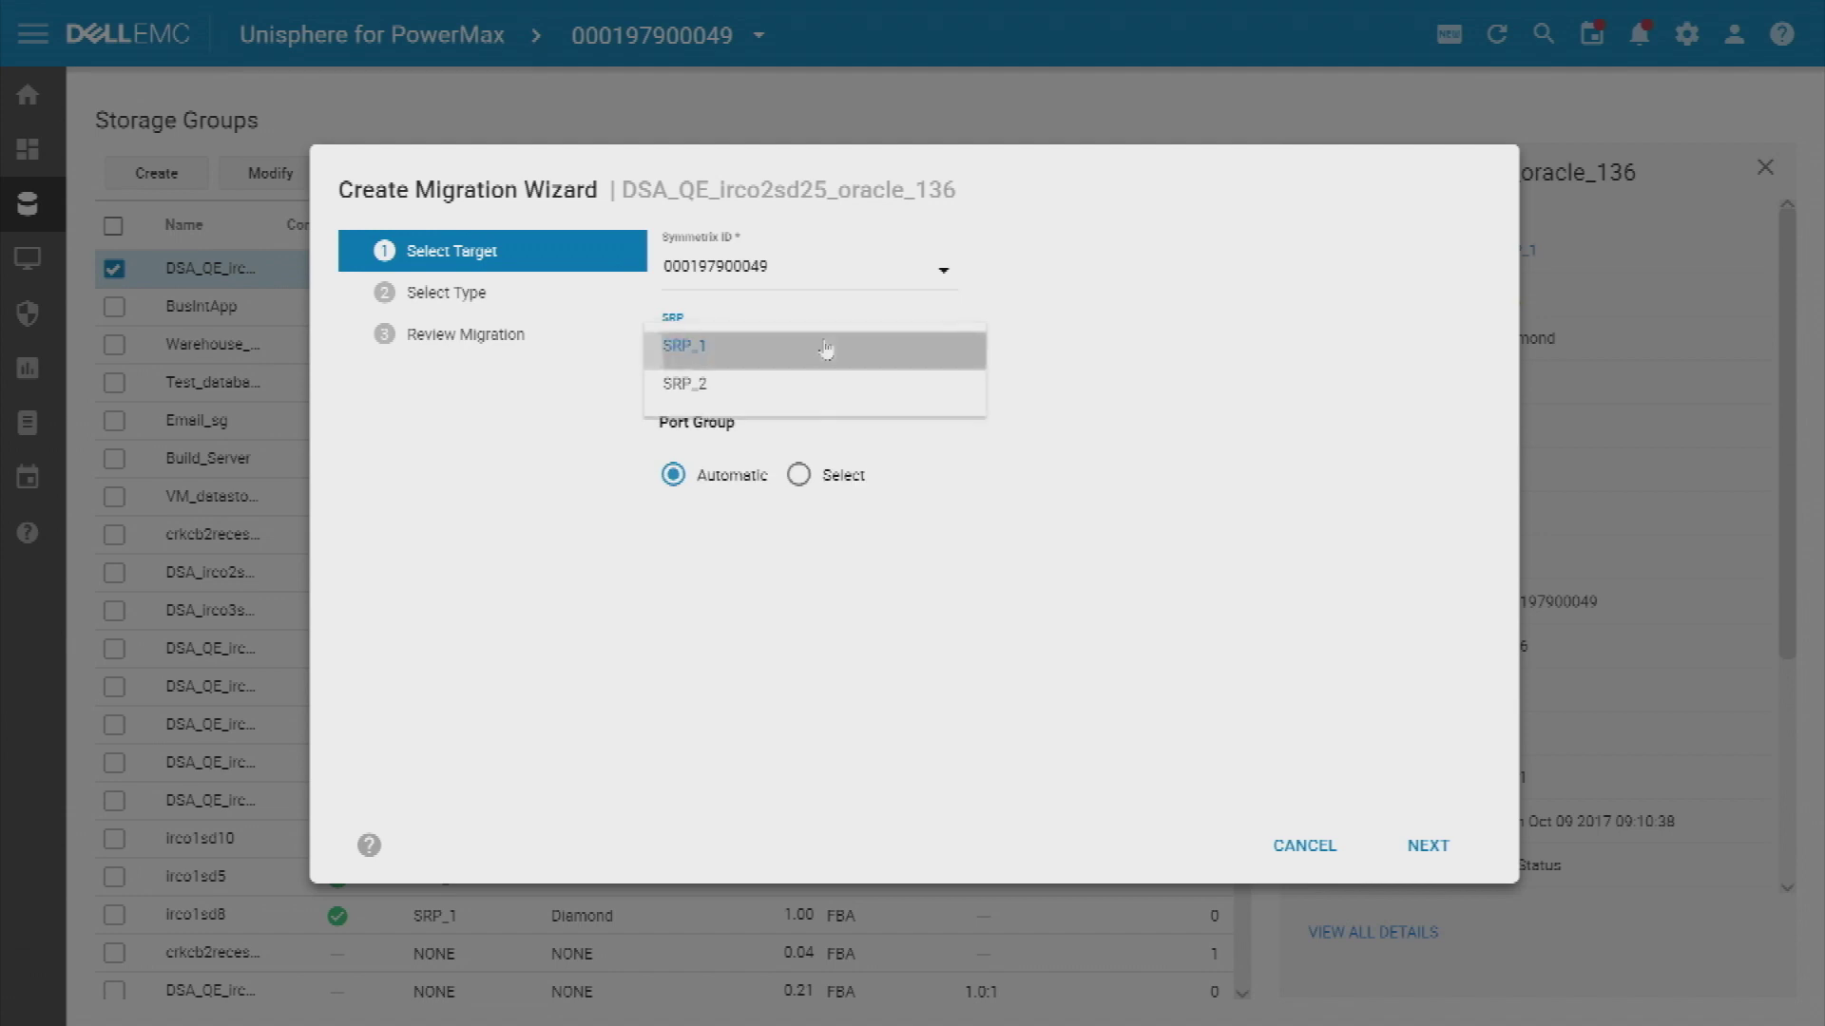
pyautogui.click(826, 348)
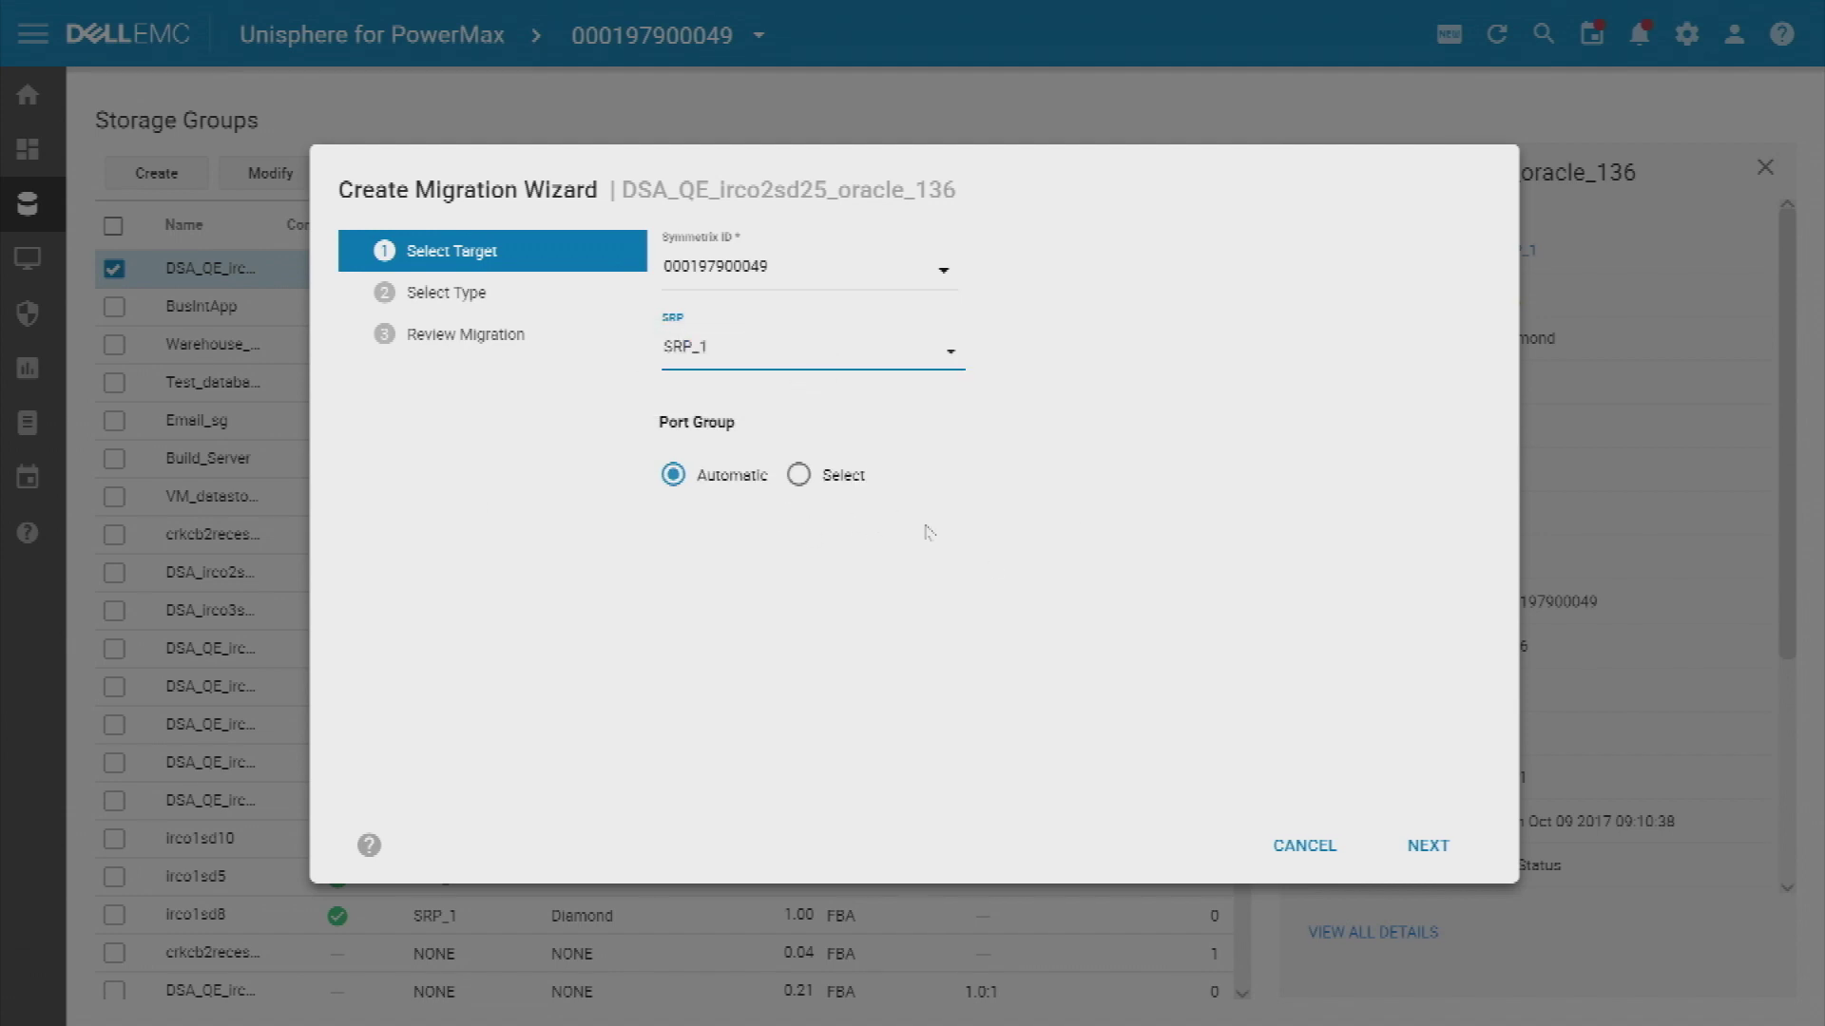
pyautogui.click(1422, 855)
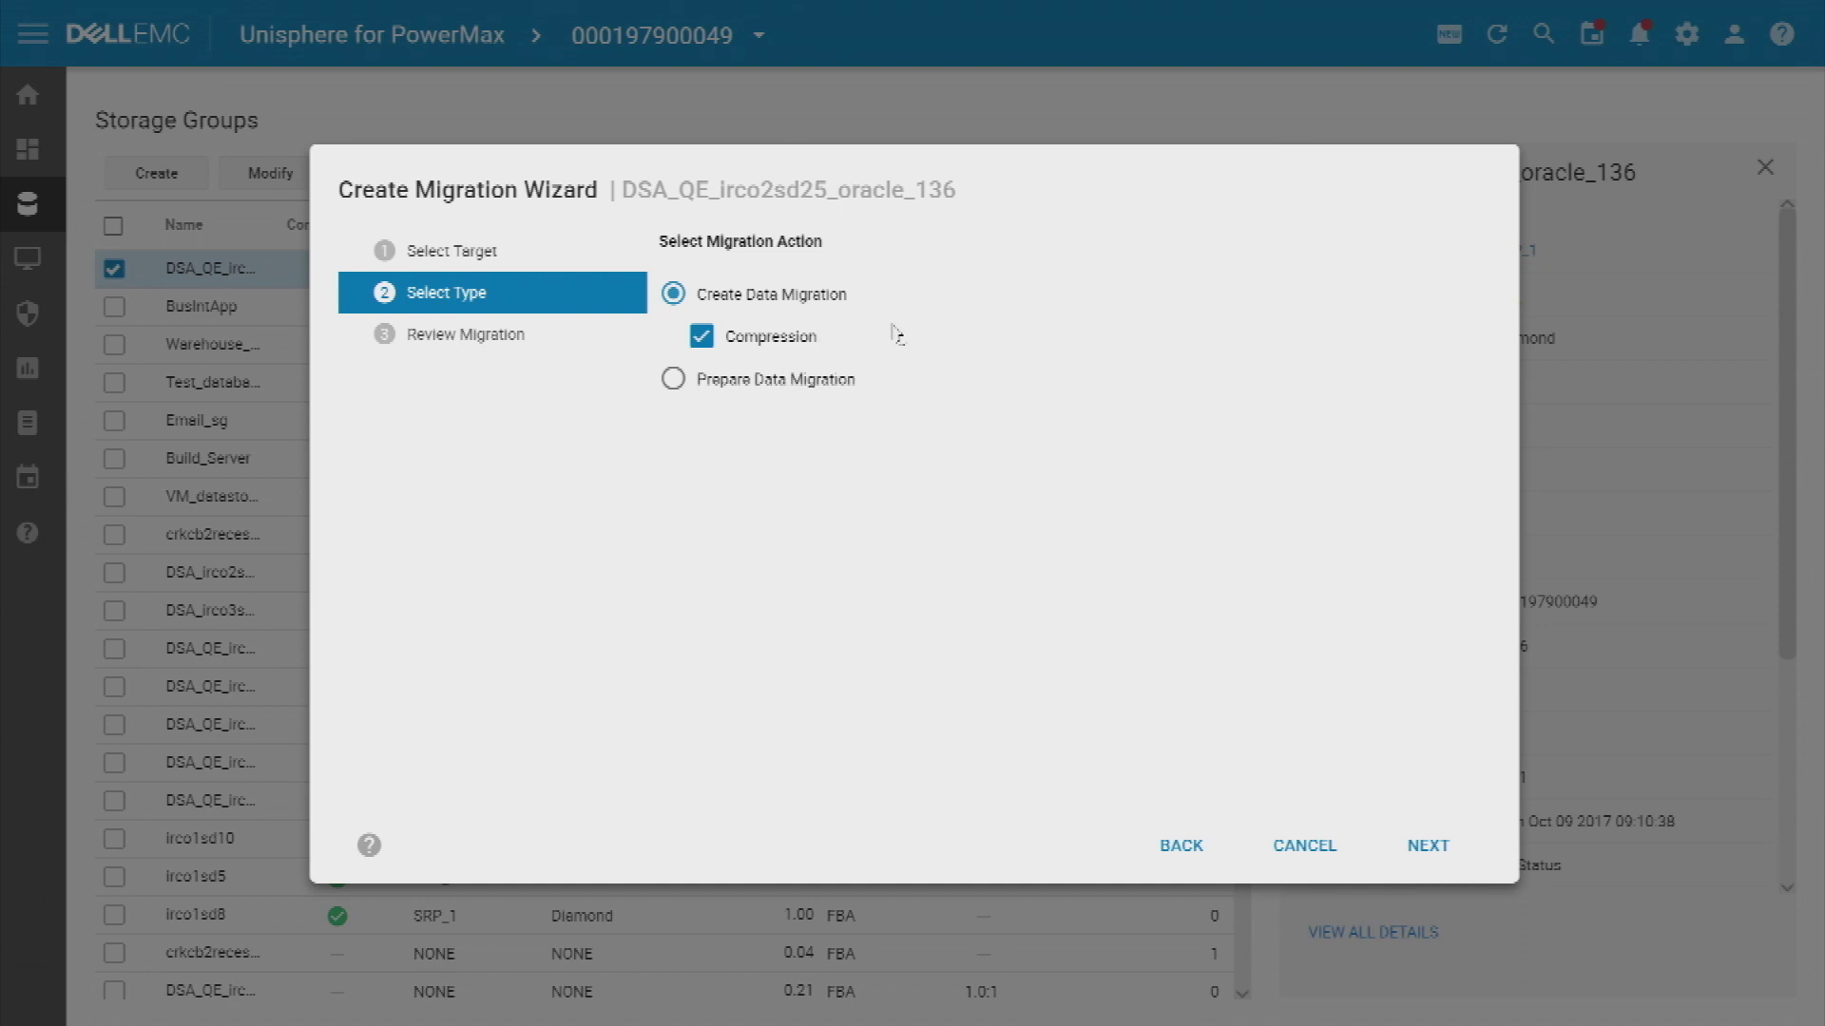
# - Advance the migration wizard to Review Migration, then cancel it without adding the job
pyautogui.click(1428, 849)
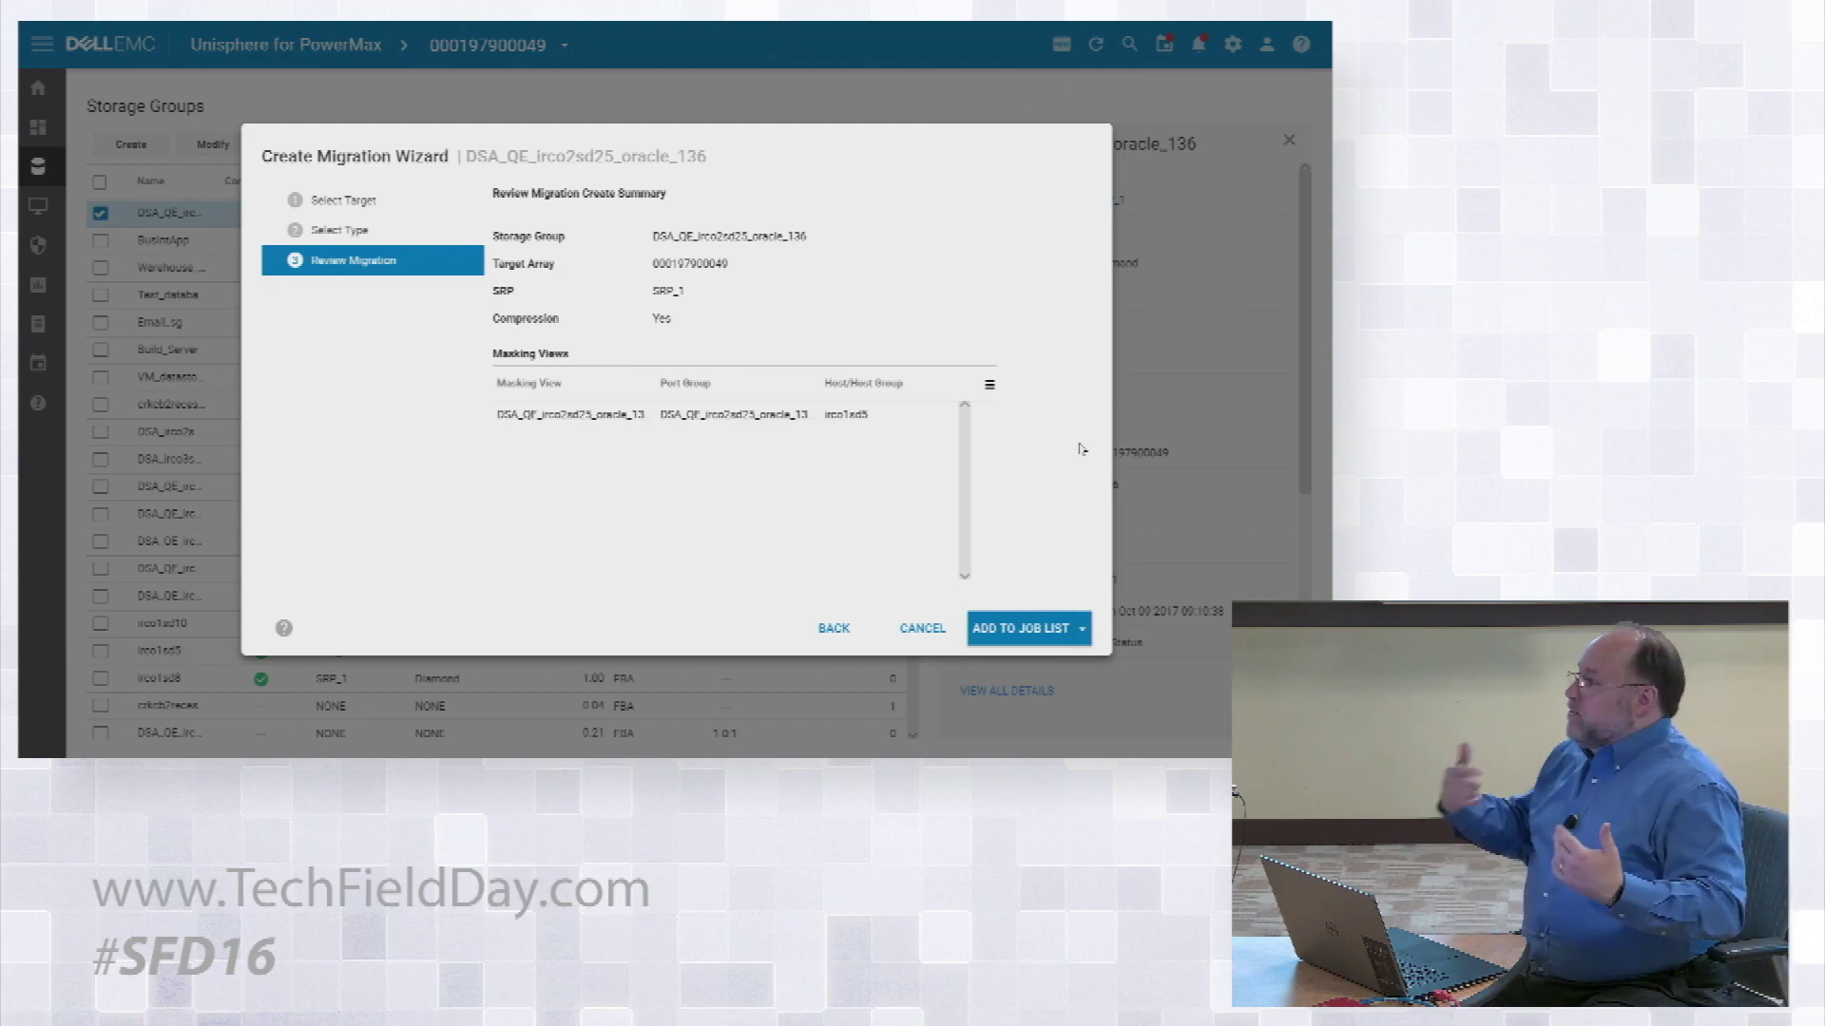
pyautogui.click(924, 628)
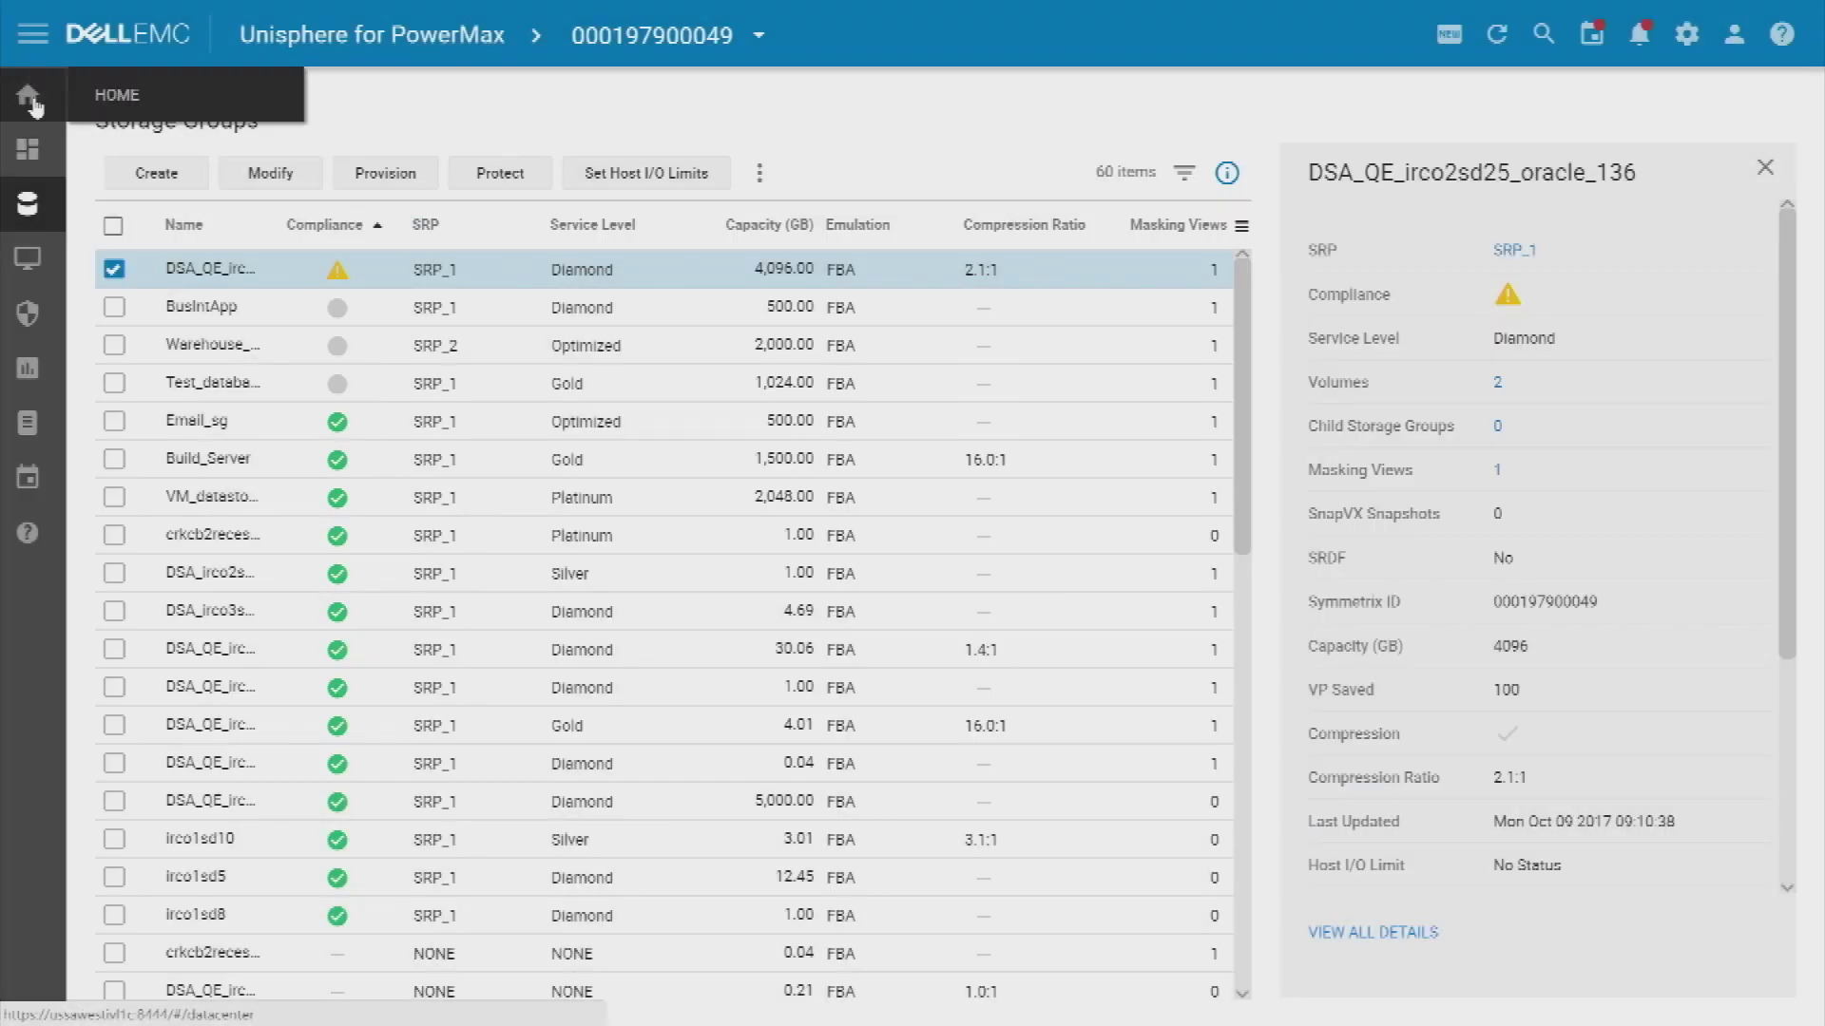
# - Show the vCenters and ESXi page listing the 7 ESXi hosts under vCenter 10.73.28.185
pyautogui.click(30, 102)
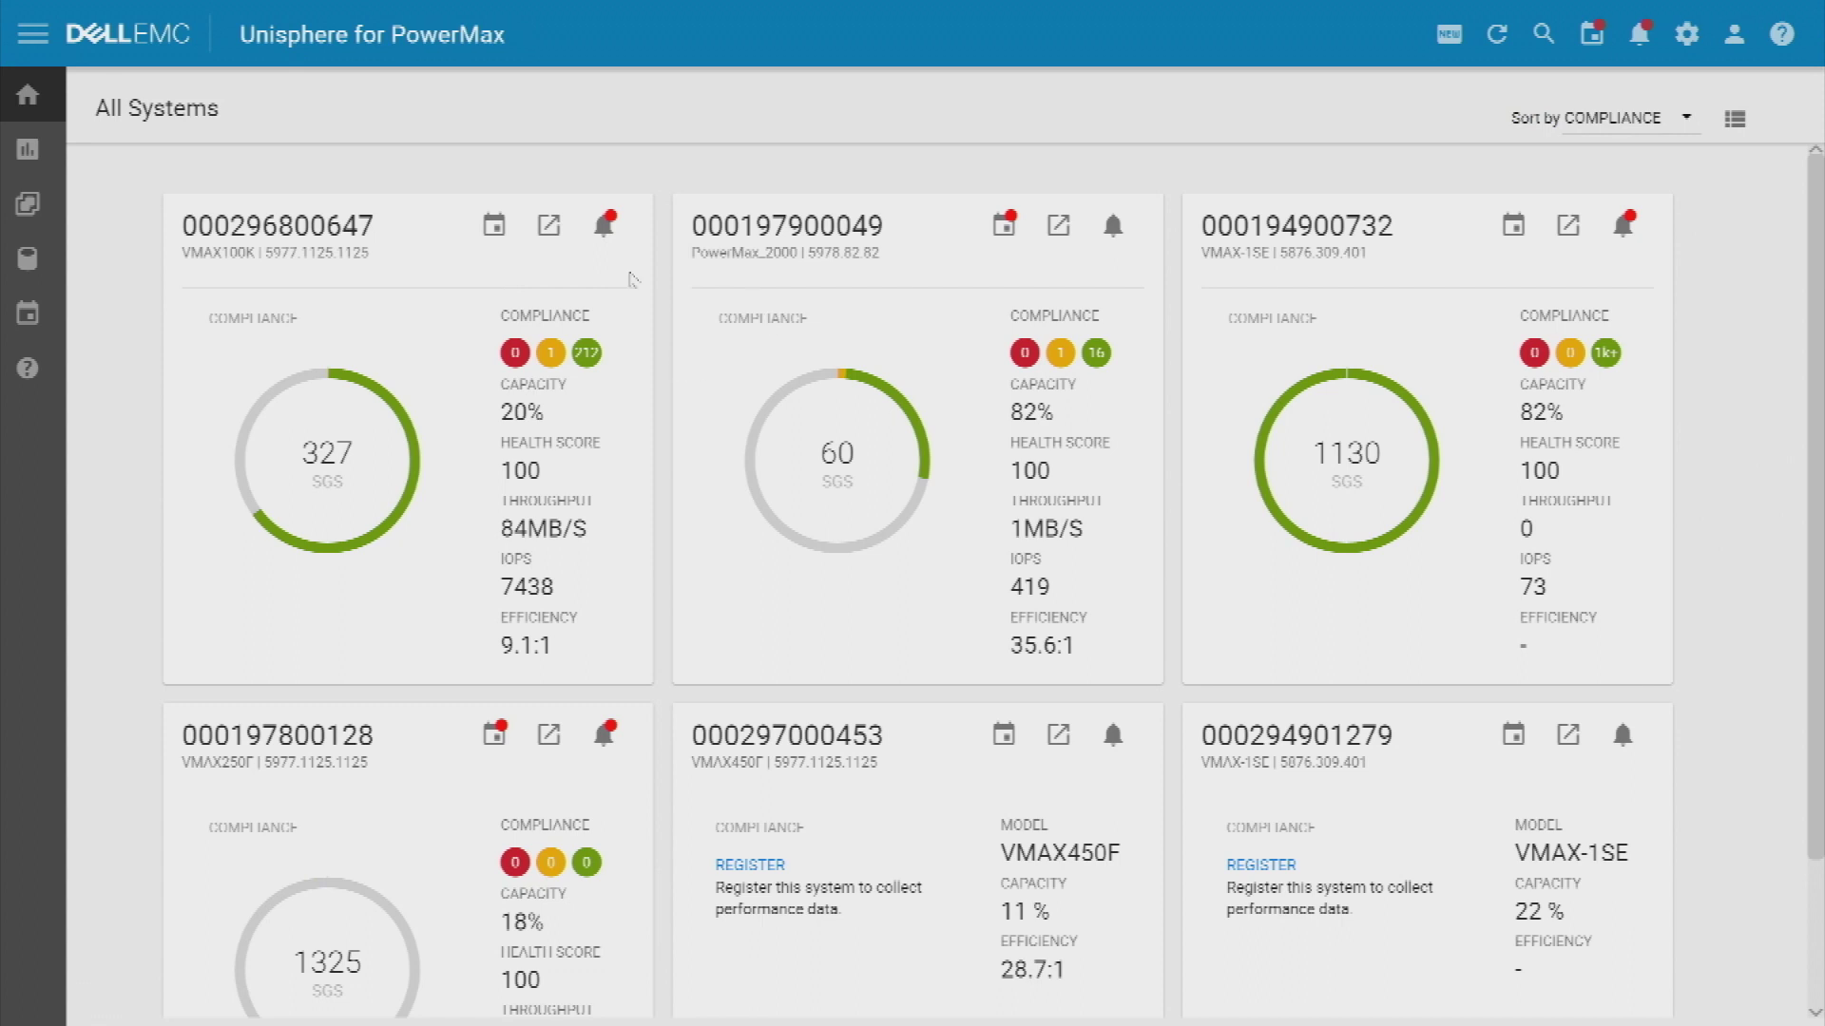
pyautogui.moveTo(33, 211)
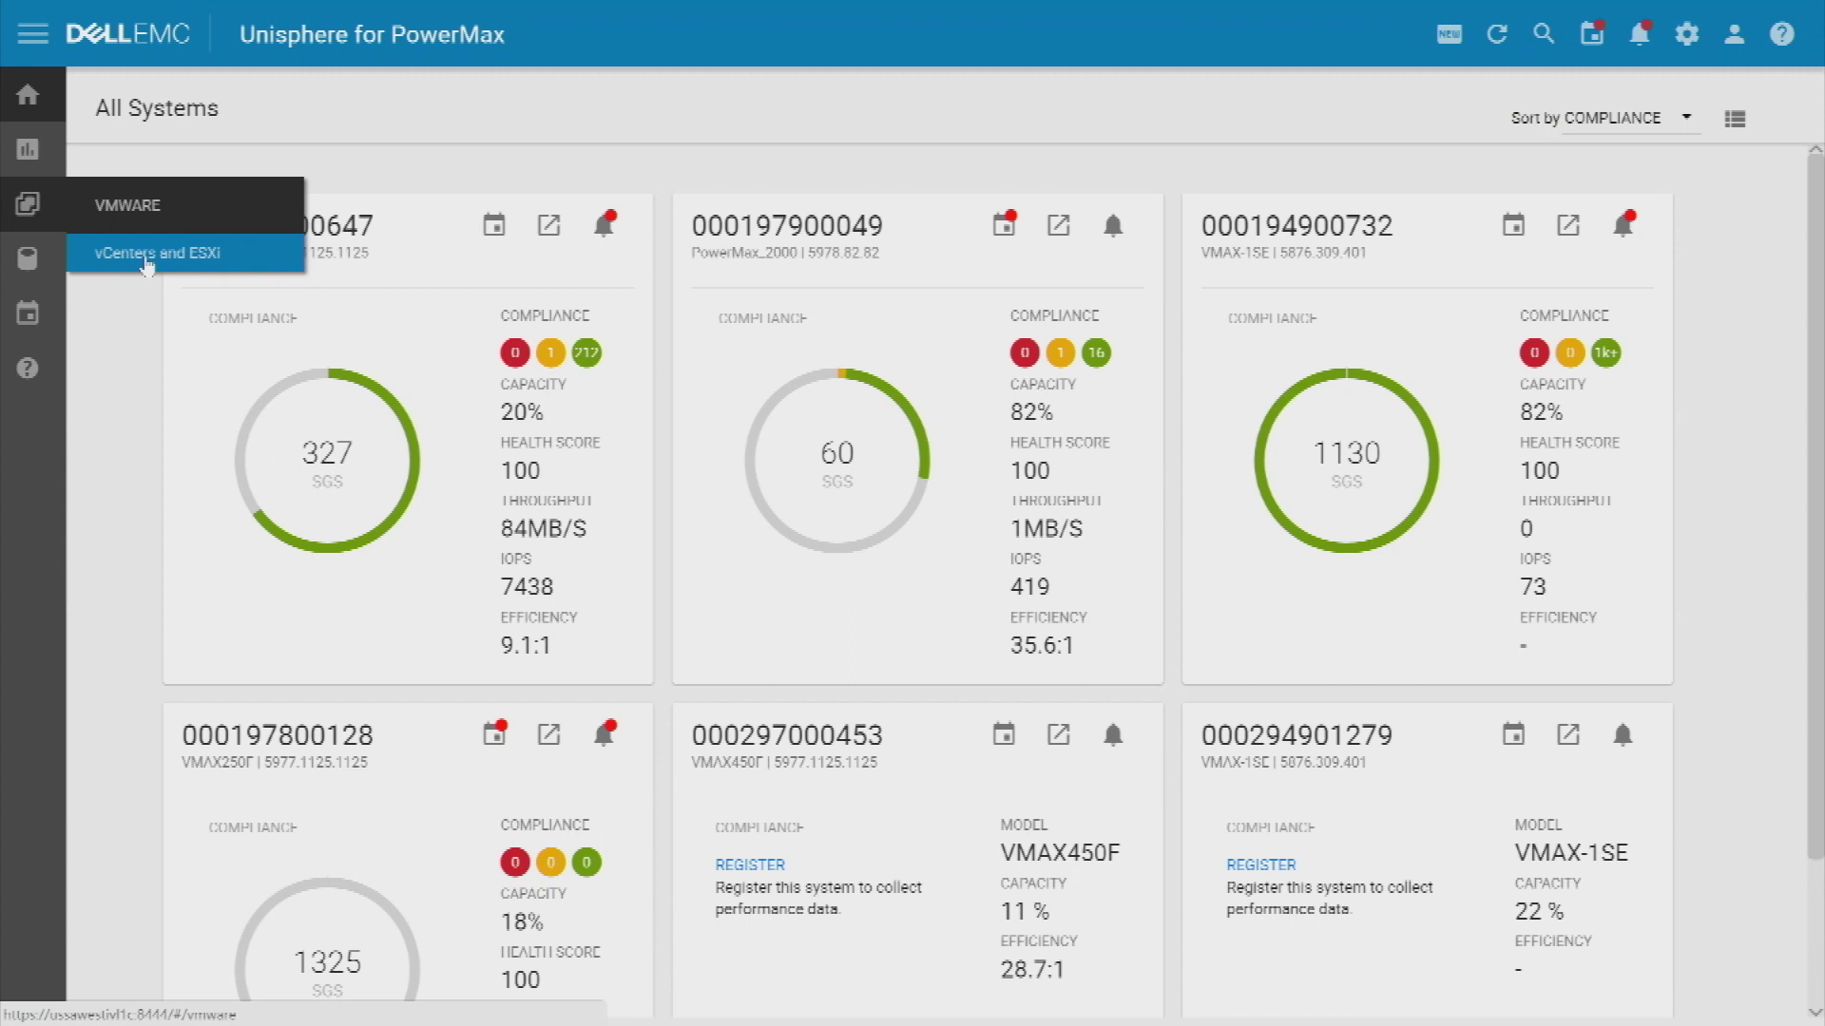
pyautogui.click(147, 255)
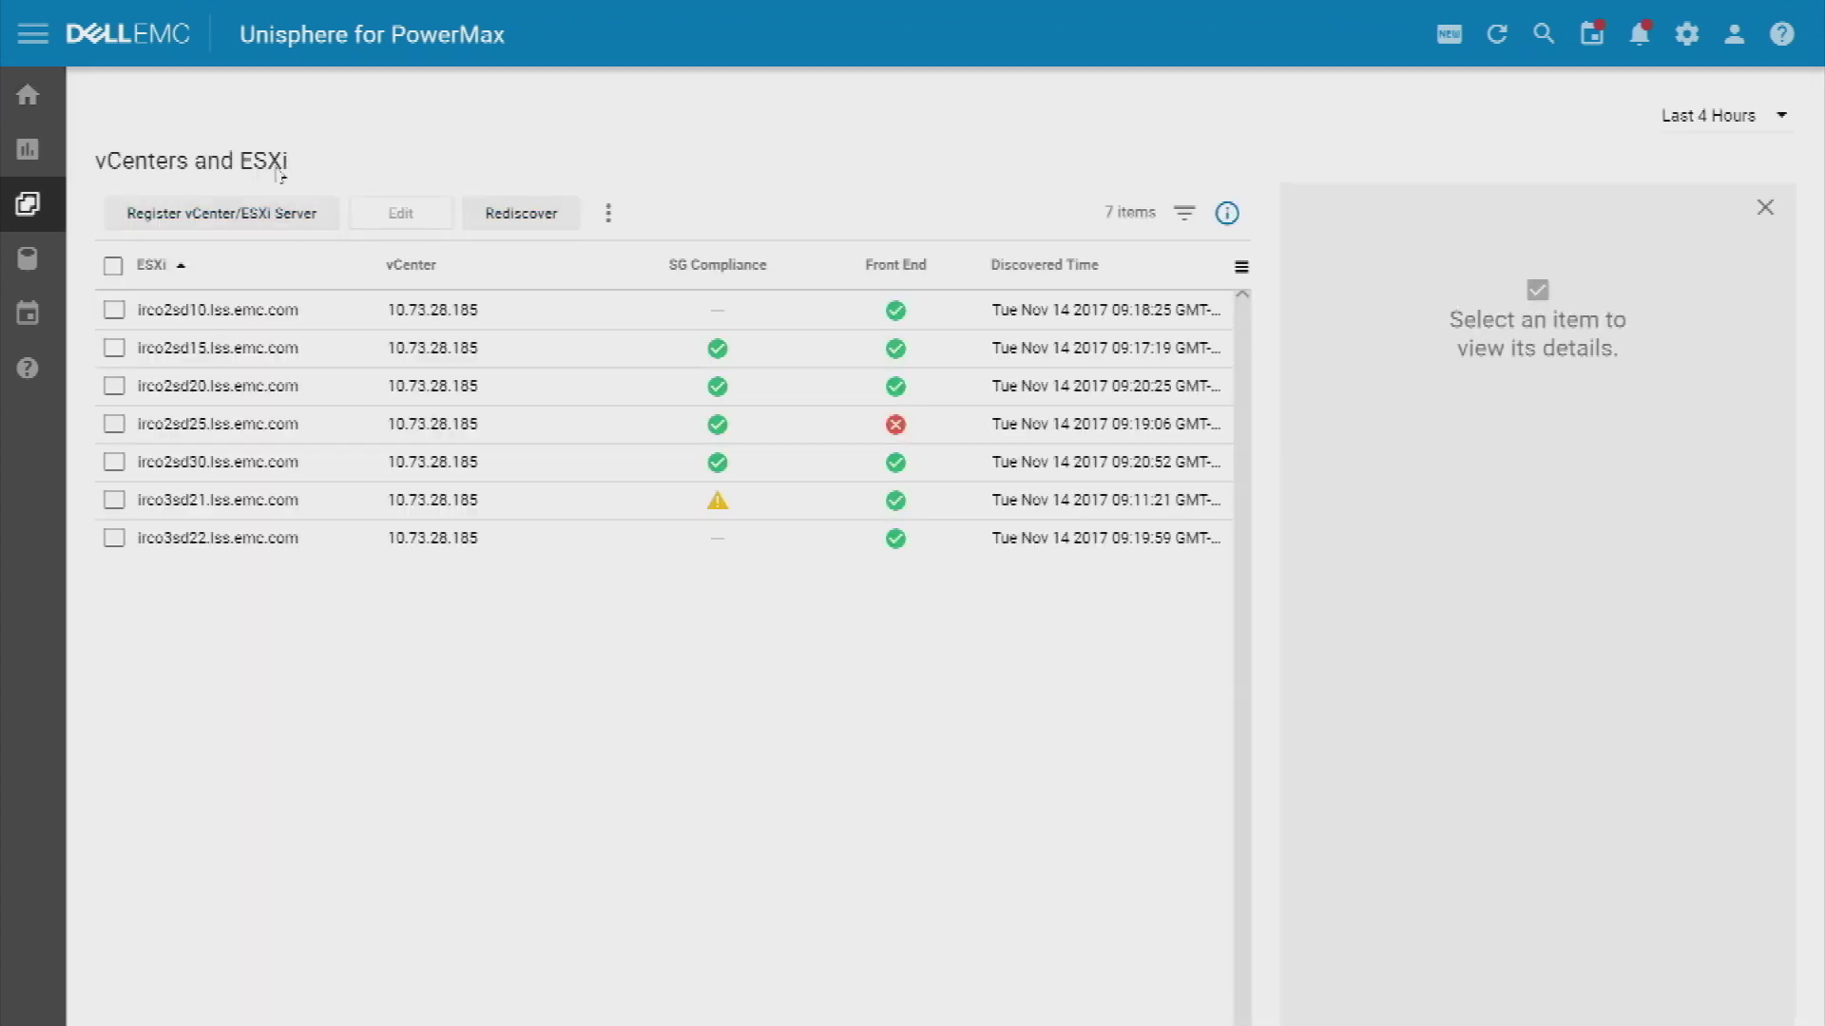
# - Open host irco2sd10.lss.emc.com and view its 8 masking views and 18 virtual machines
pyautogui.click(213, 320)
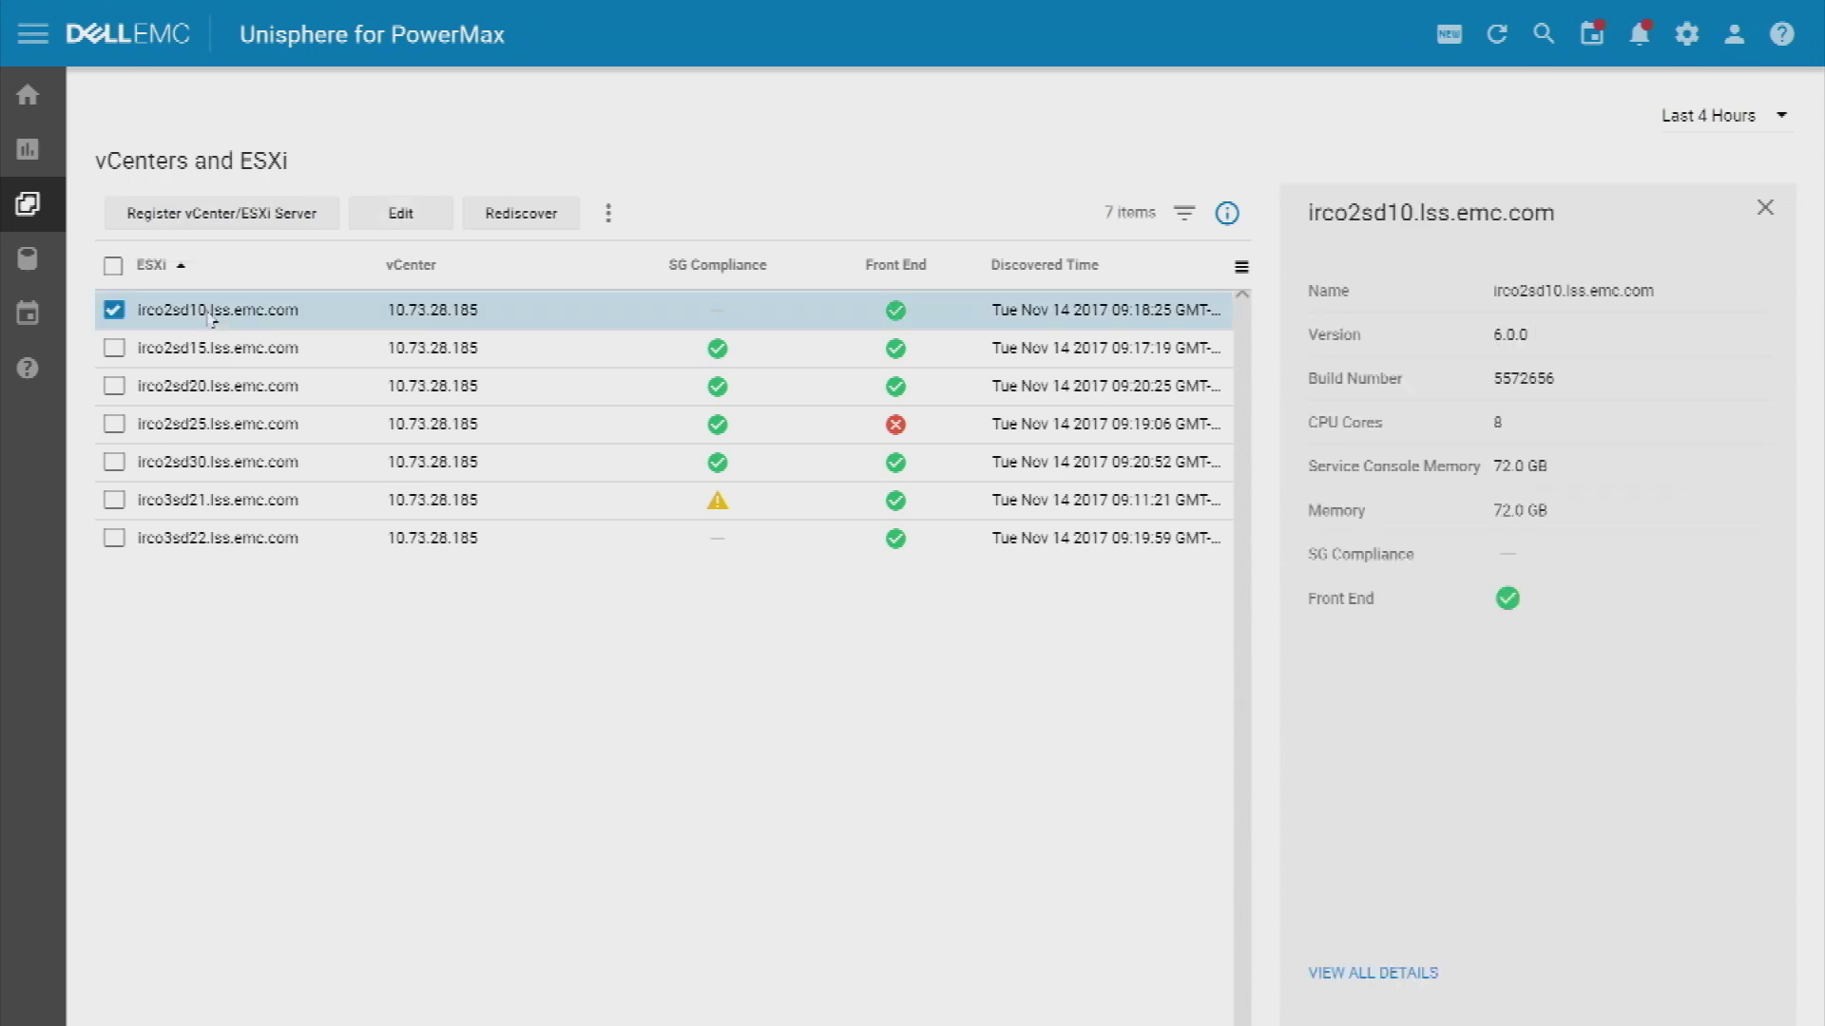
pyautogui.doubleClick(211, 319)
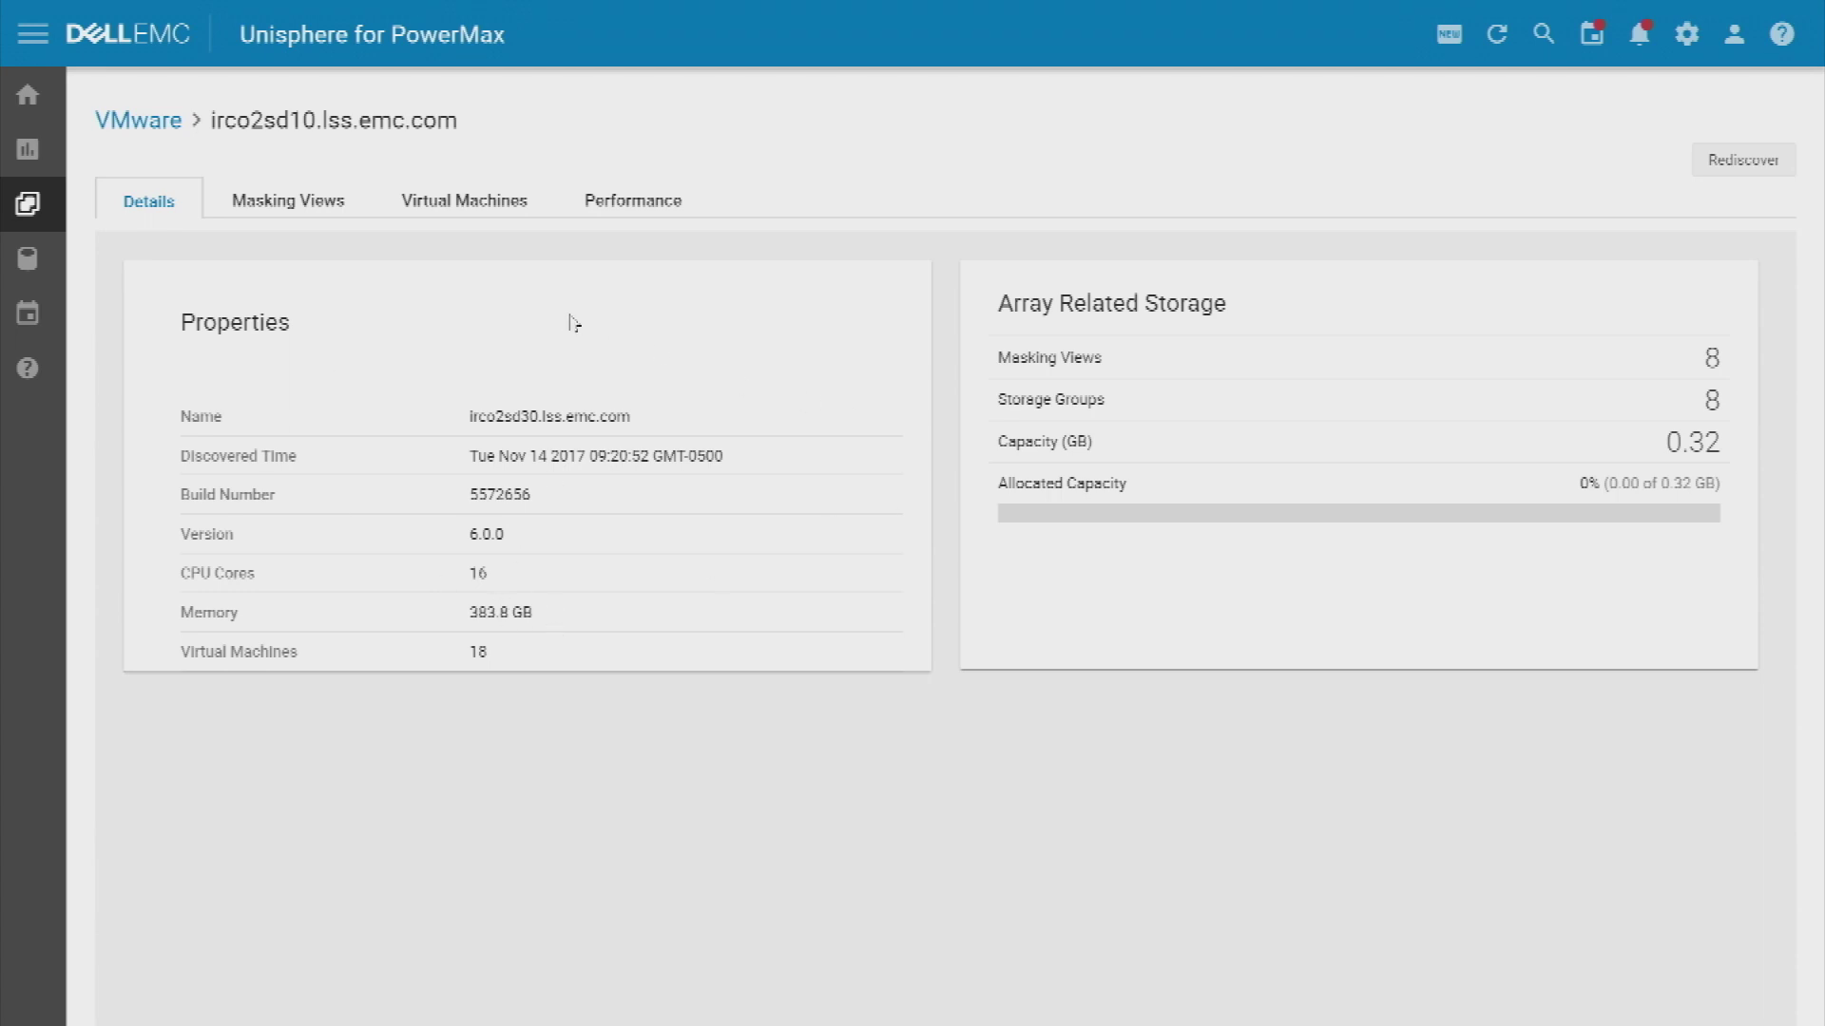
pyautogui.click(284, 202)
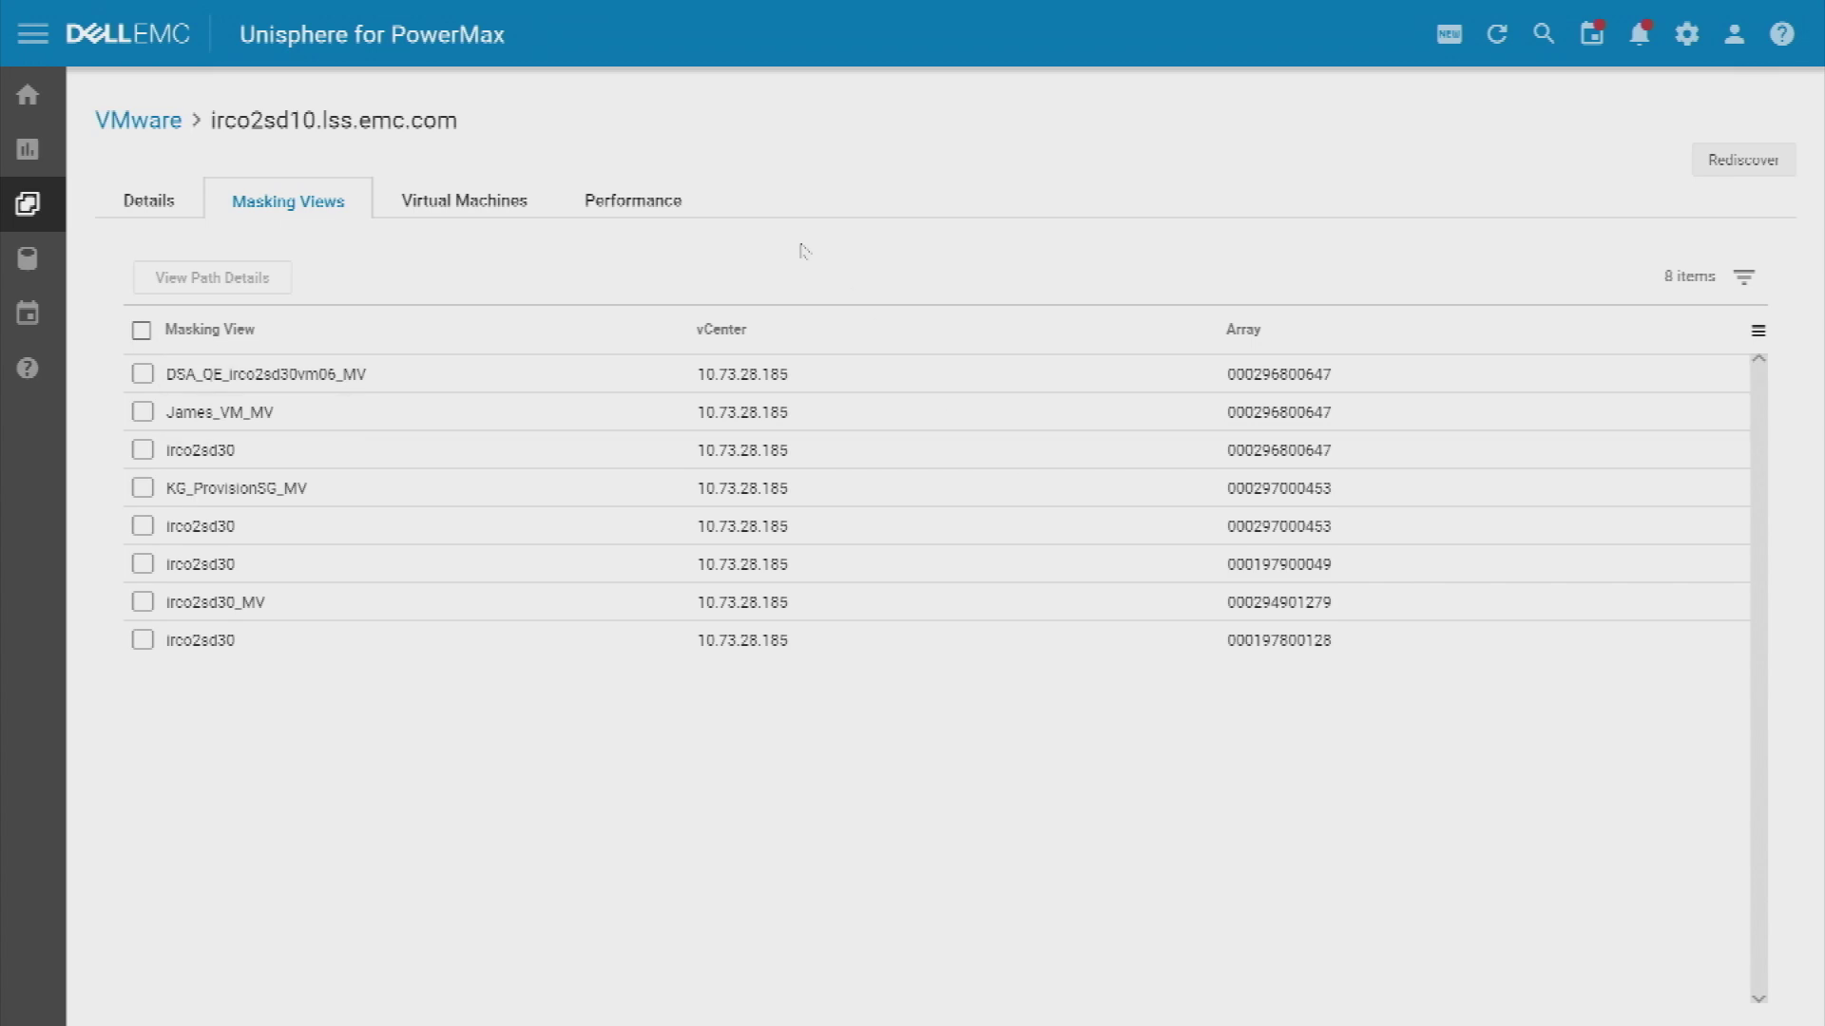
pyautogui.click(473, 210)
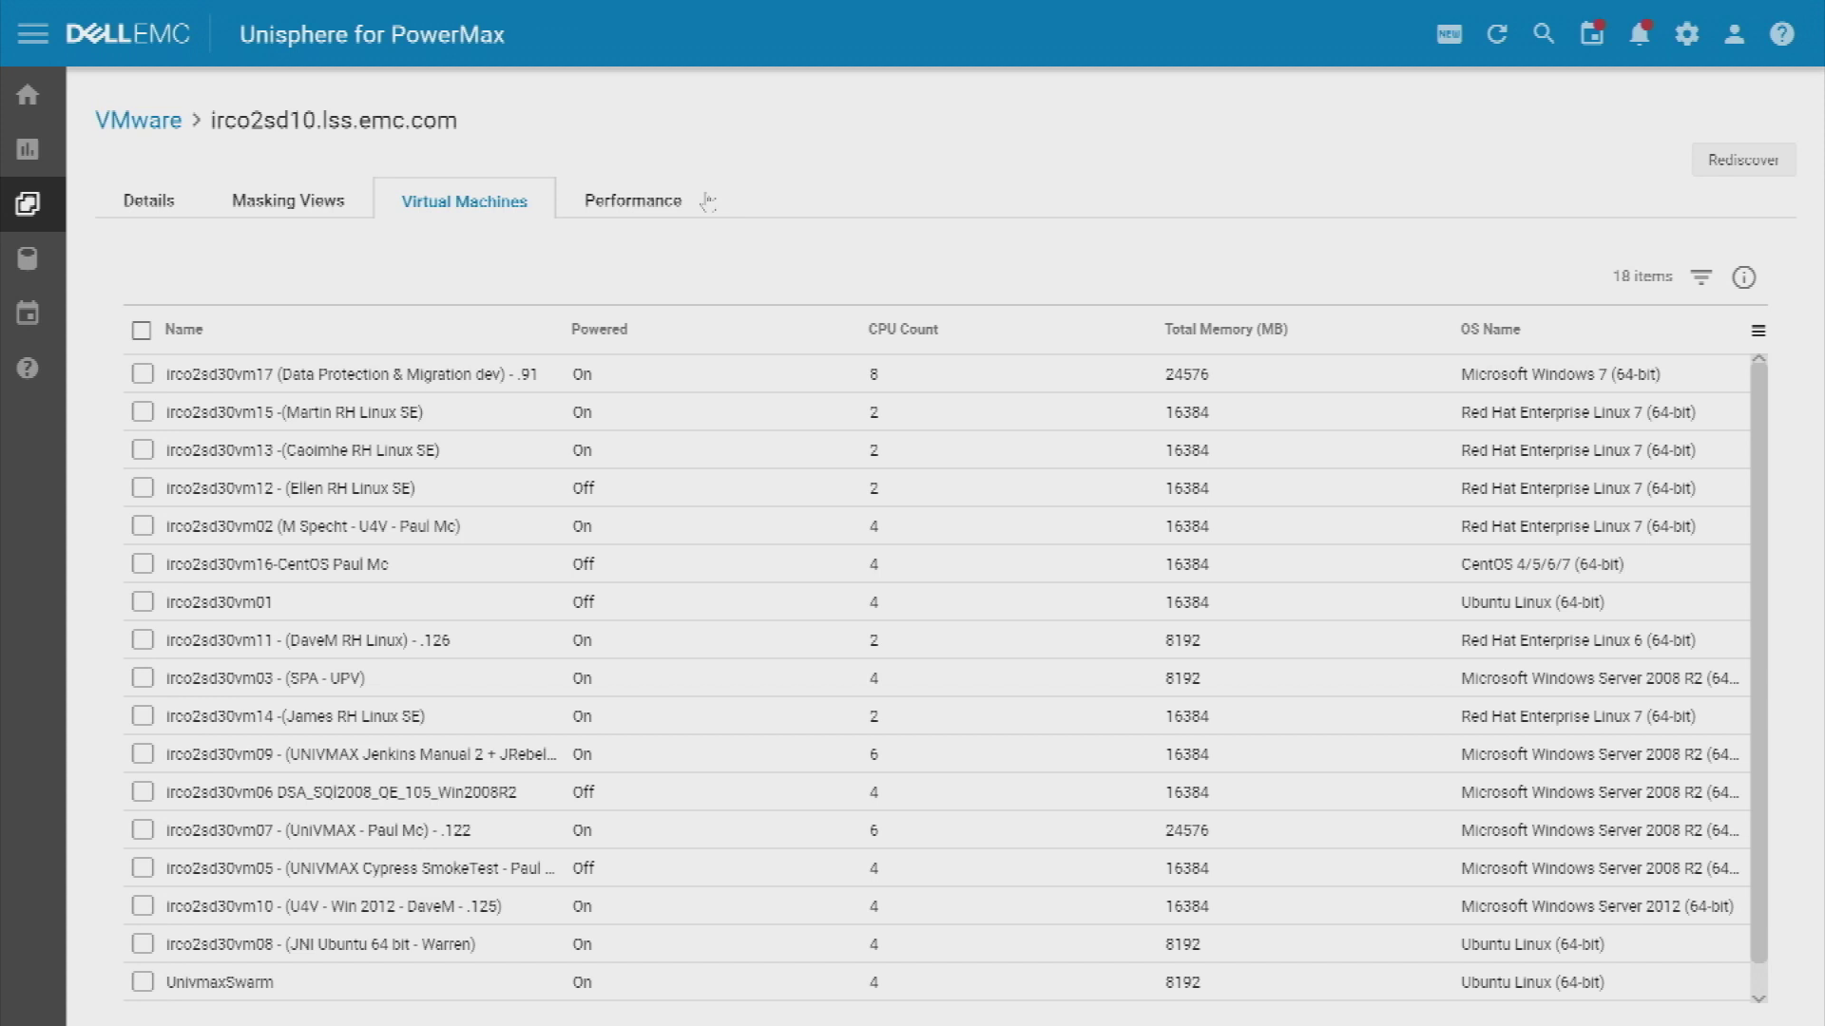
# - Review the irco2sd10 host's performance data, then return to the all-systems dashboard
pyautogui.click(666, 199)
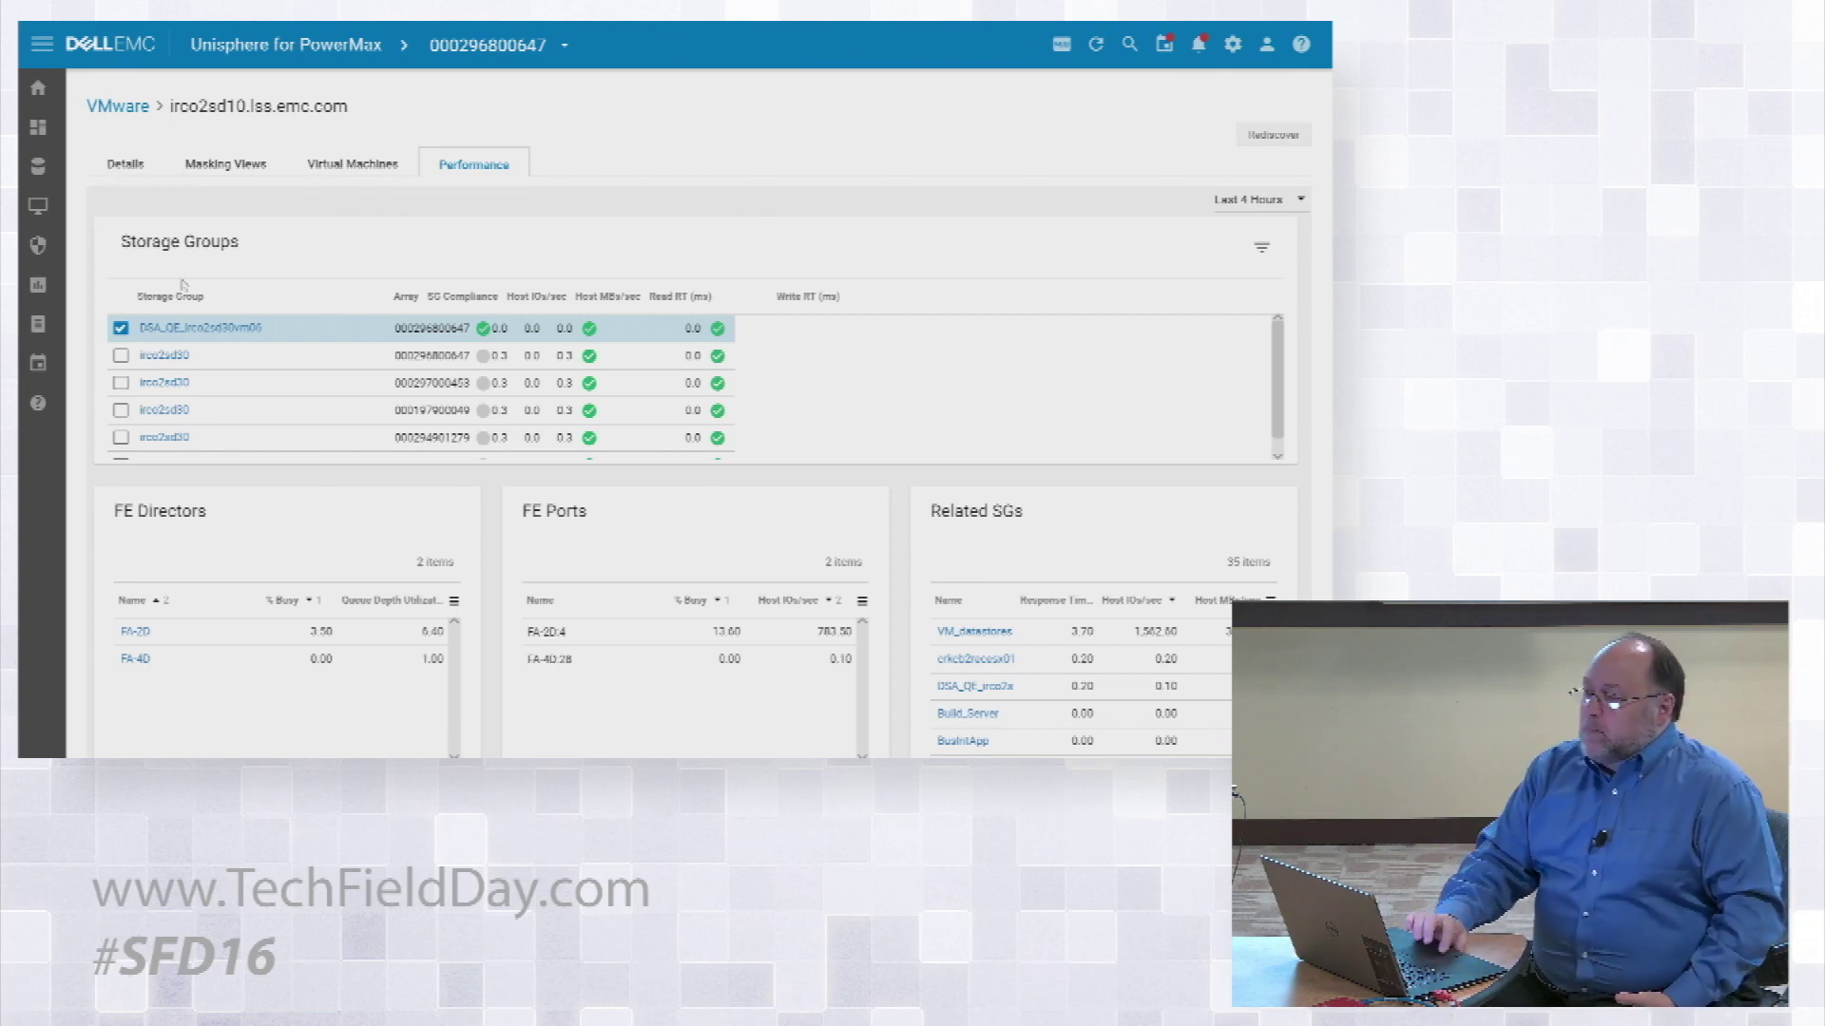
pyautogui.moveTo(39, 171)
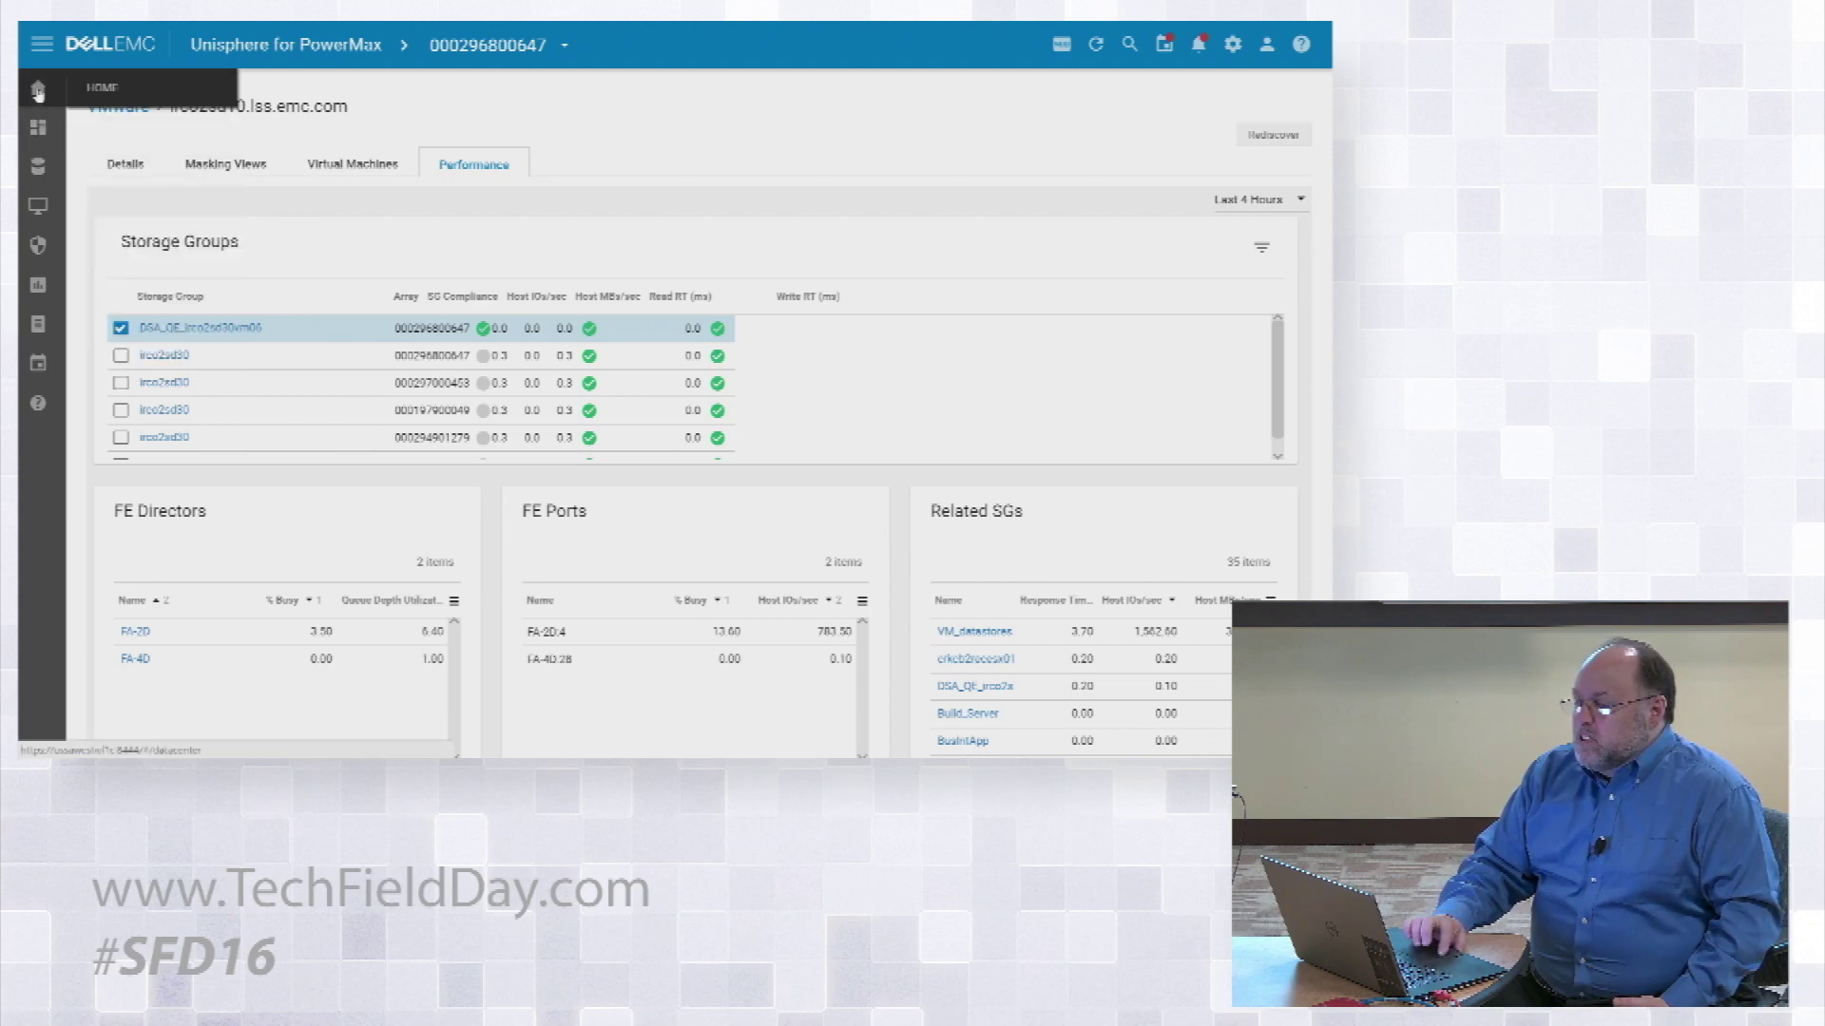
pyautogui.click(105, 89)
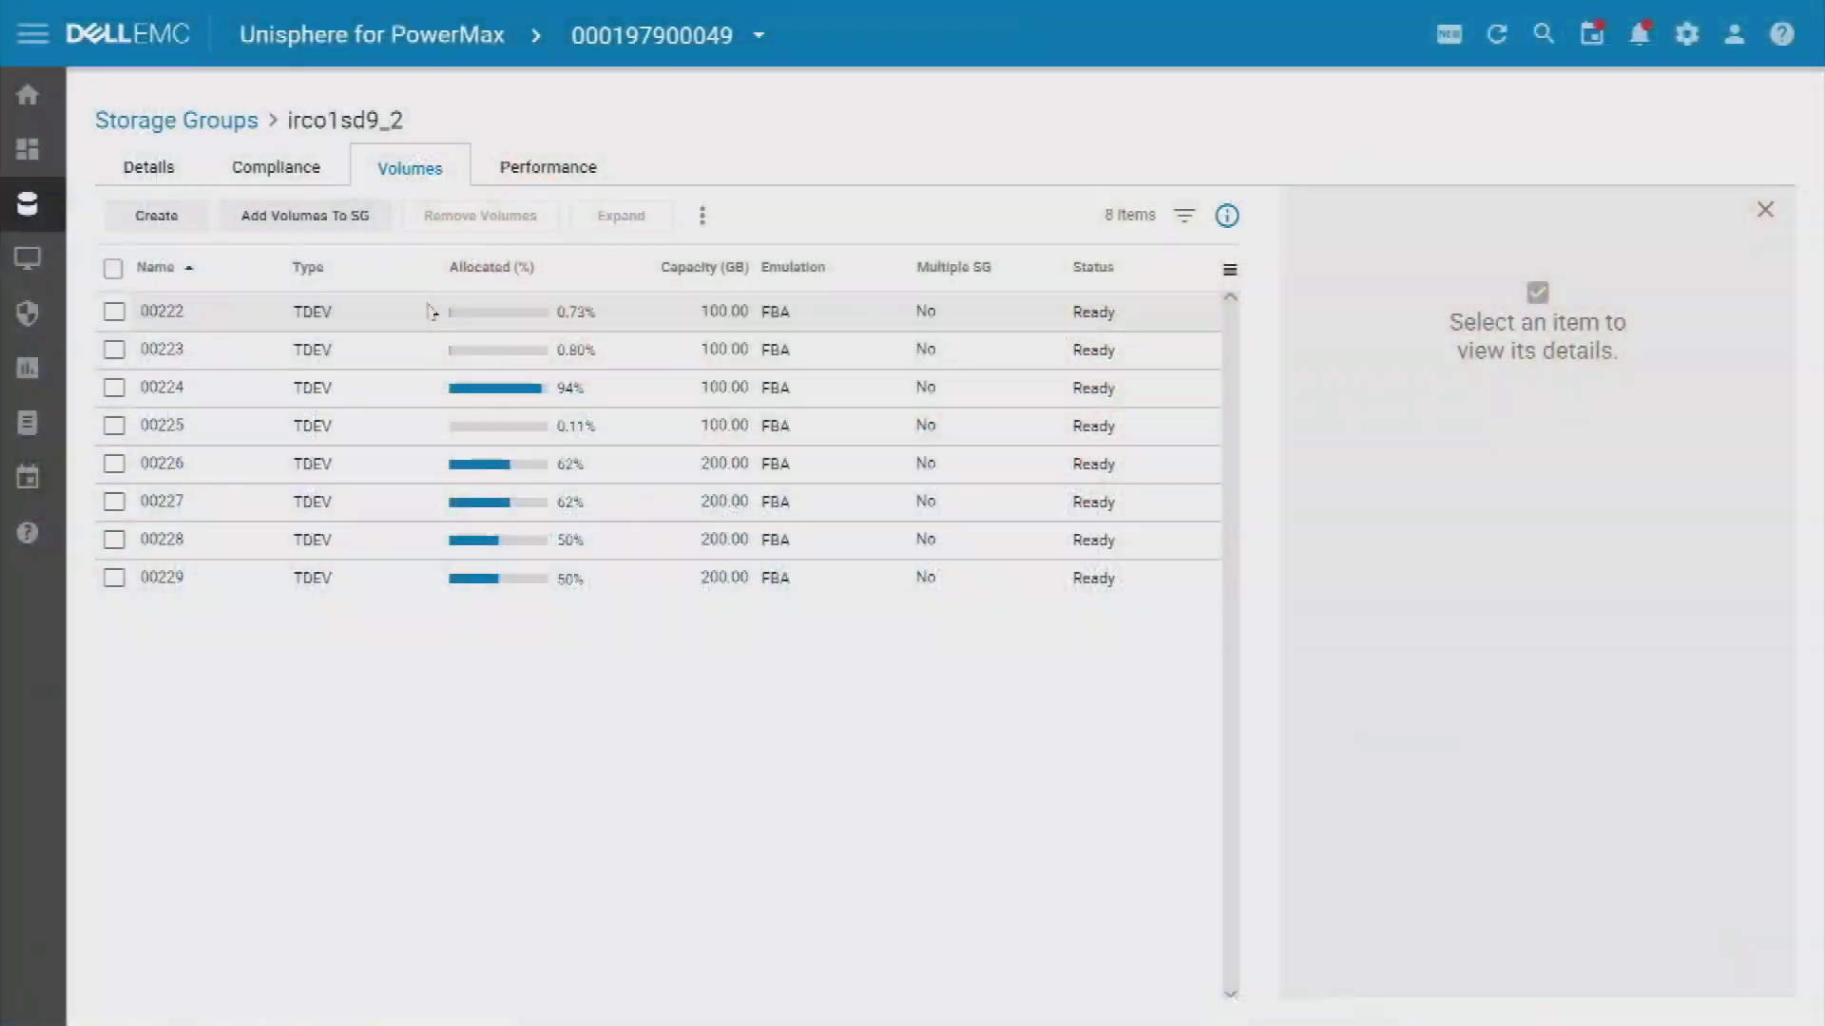
# - Select volume 00223 in storage group irco1sd9_2 to show its 100 GB TDEV properties
pyautogui.click(308, 354)
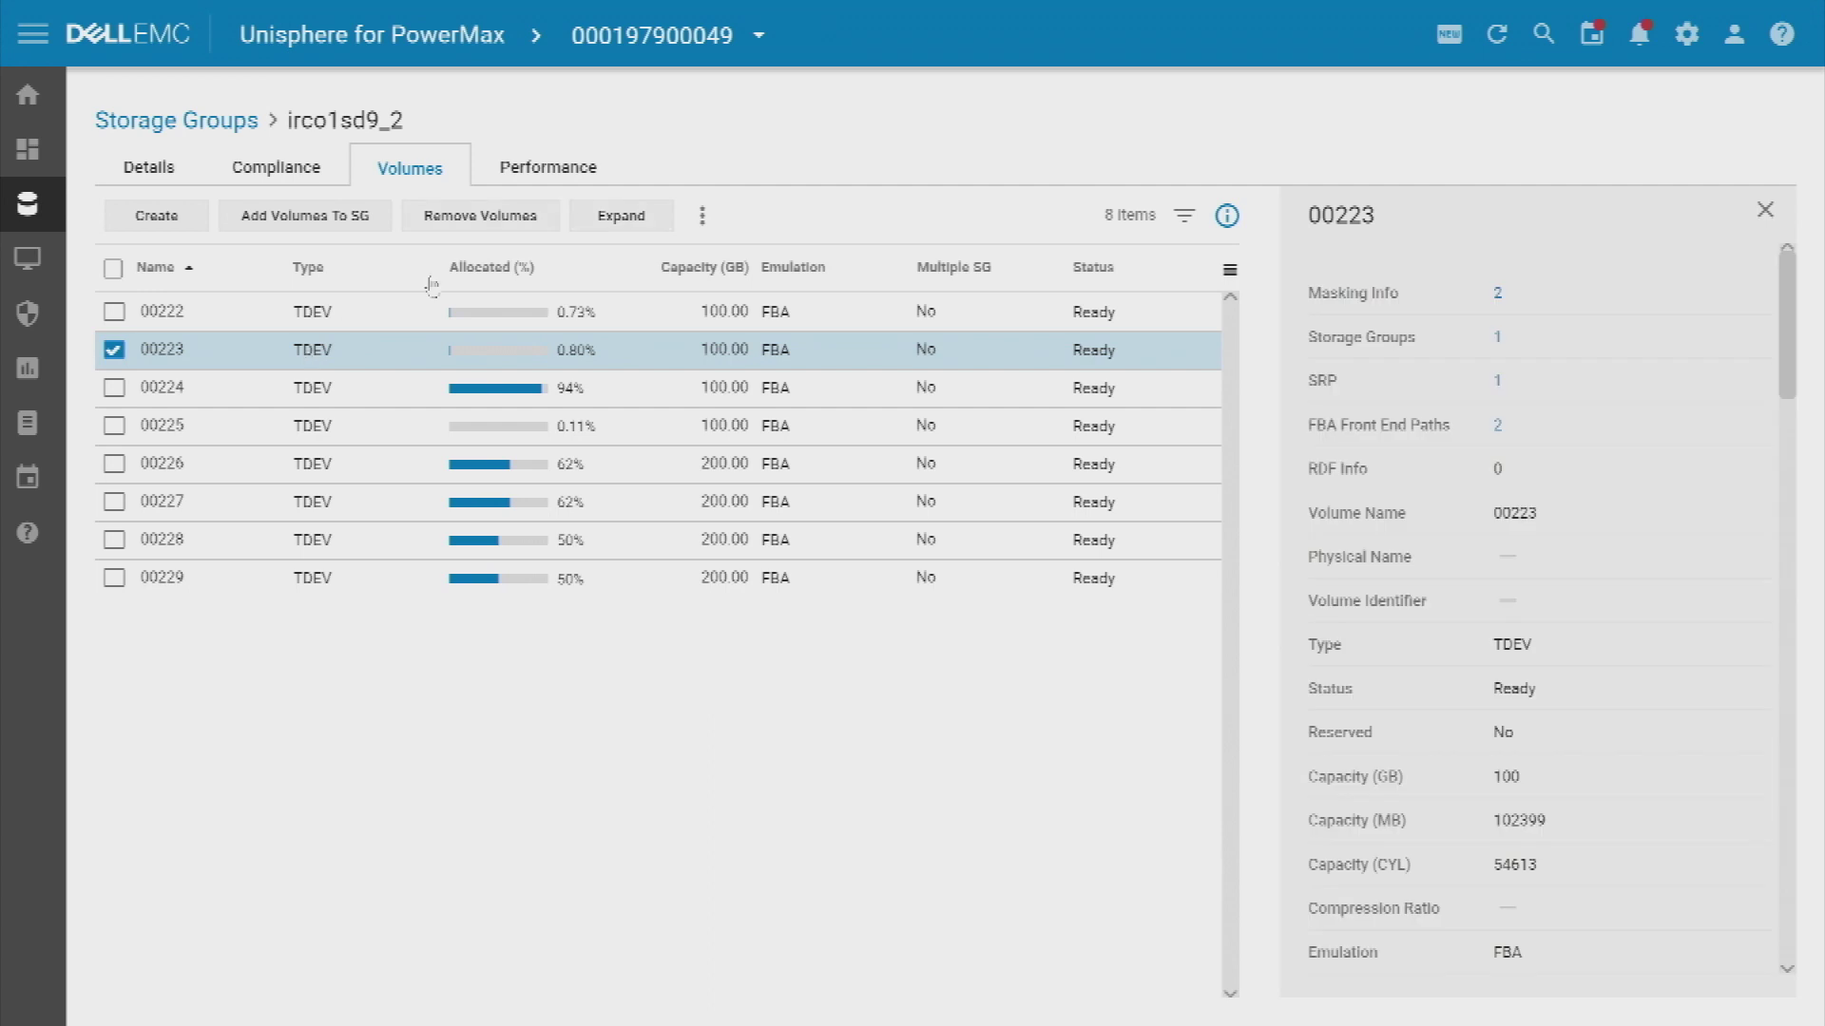
# - Queue an expansion of volume 00223 from 100 GB to 200 GB on the job list
pyautogui.click(623, 217)
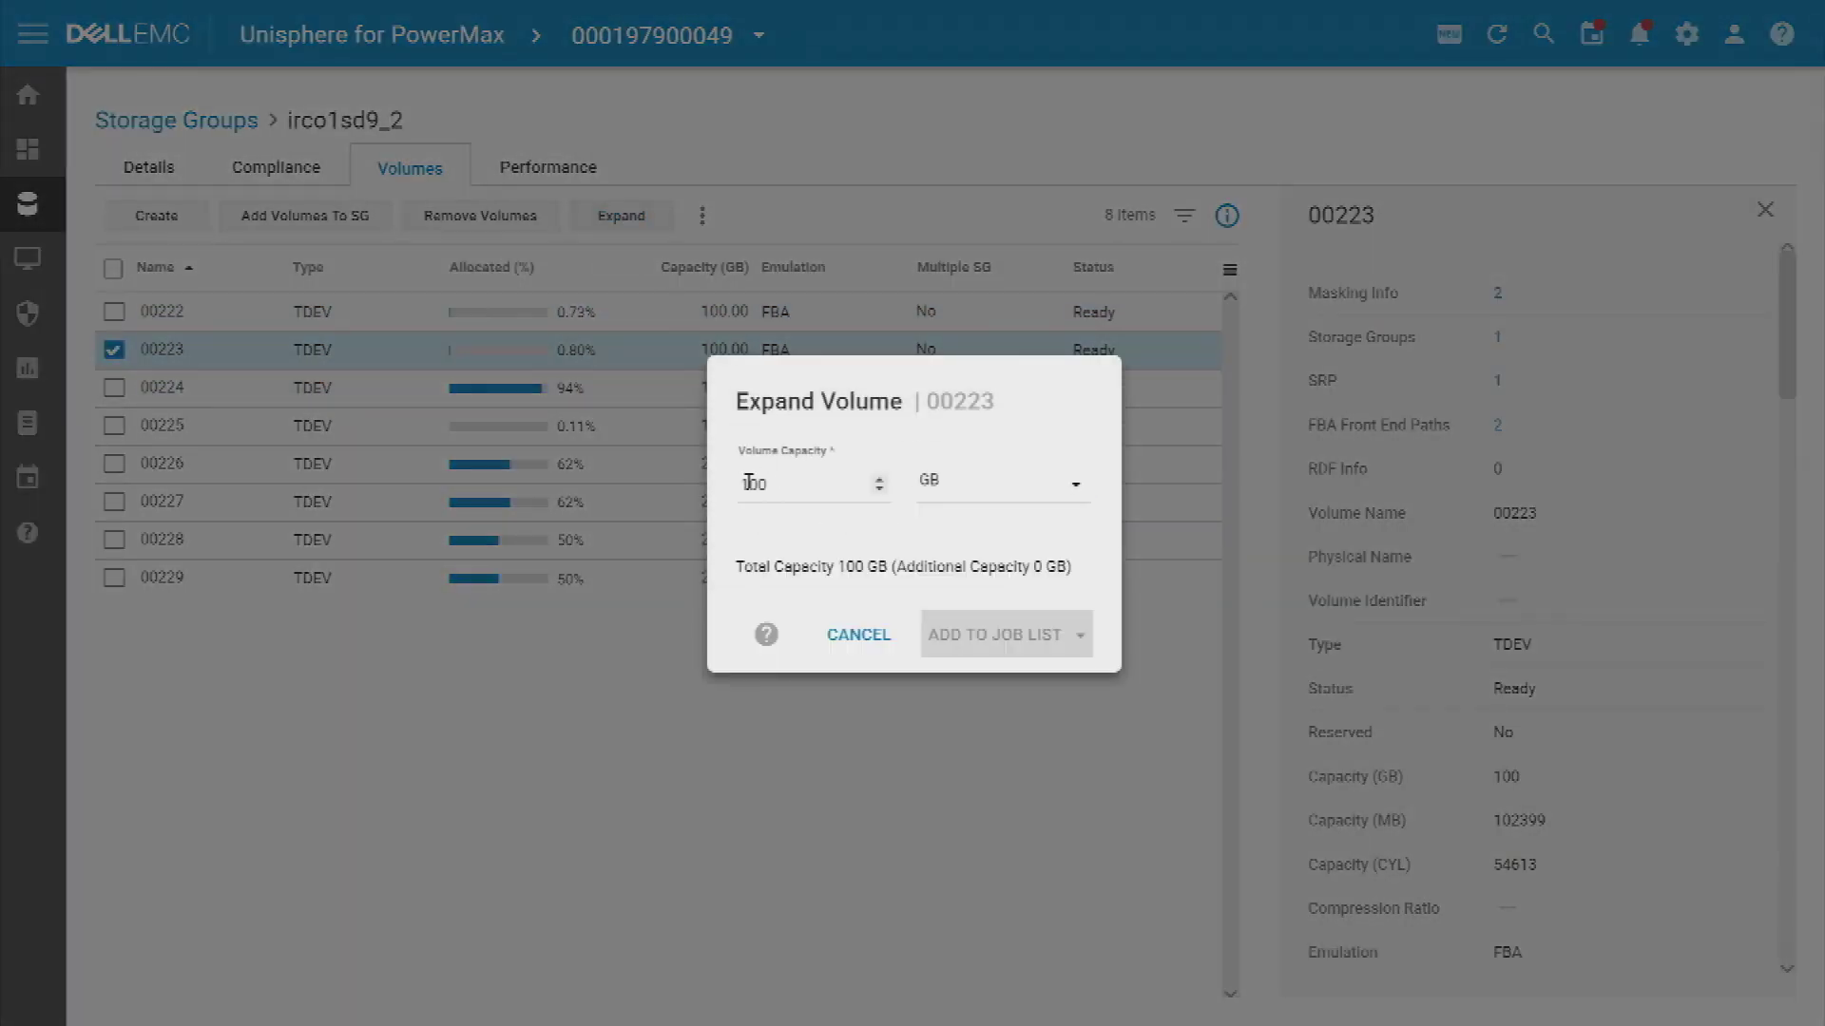
pyautogui.click(747, 483)
pyautogui.press('BackSpace')
pyautogui.write('2')
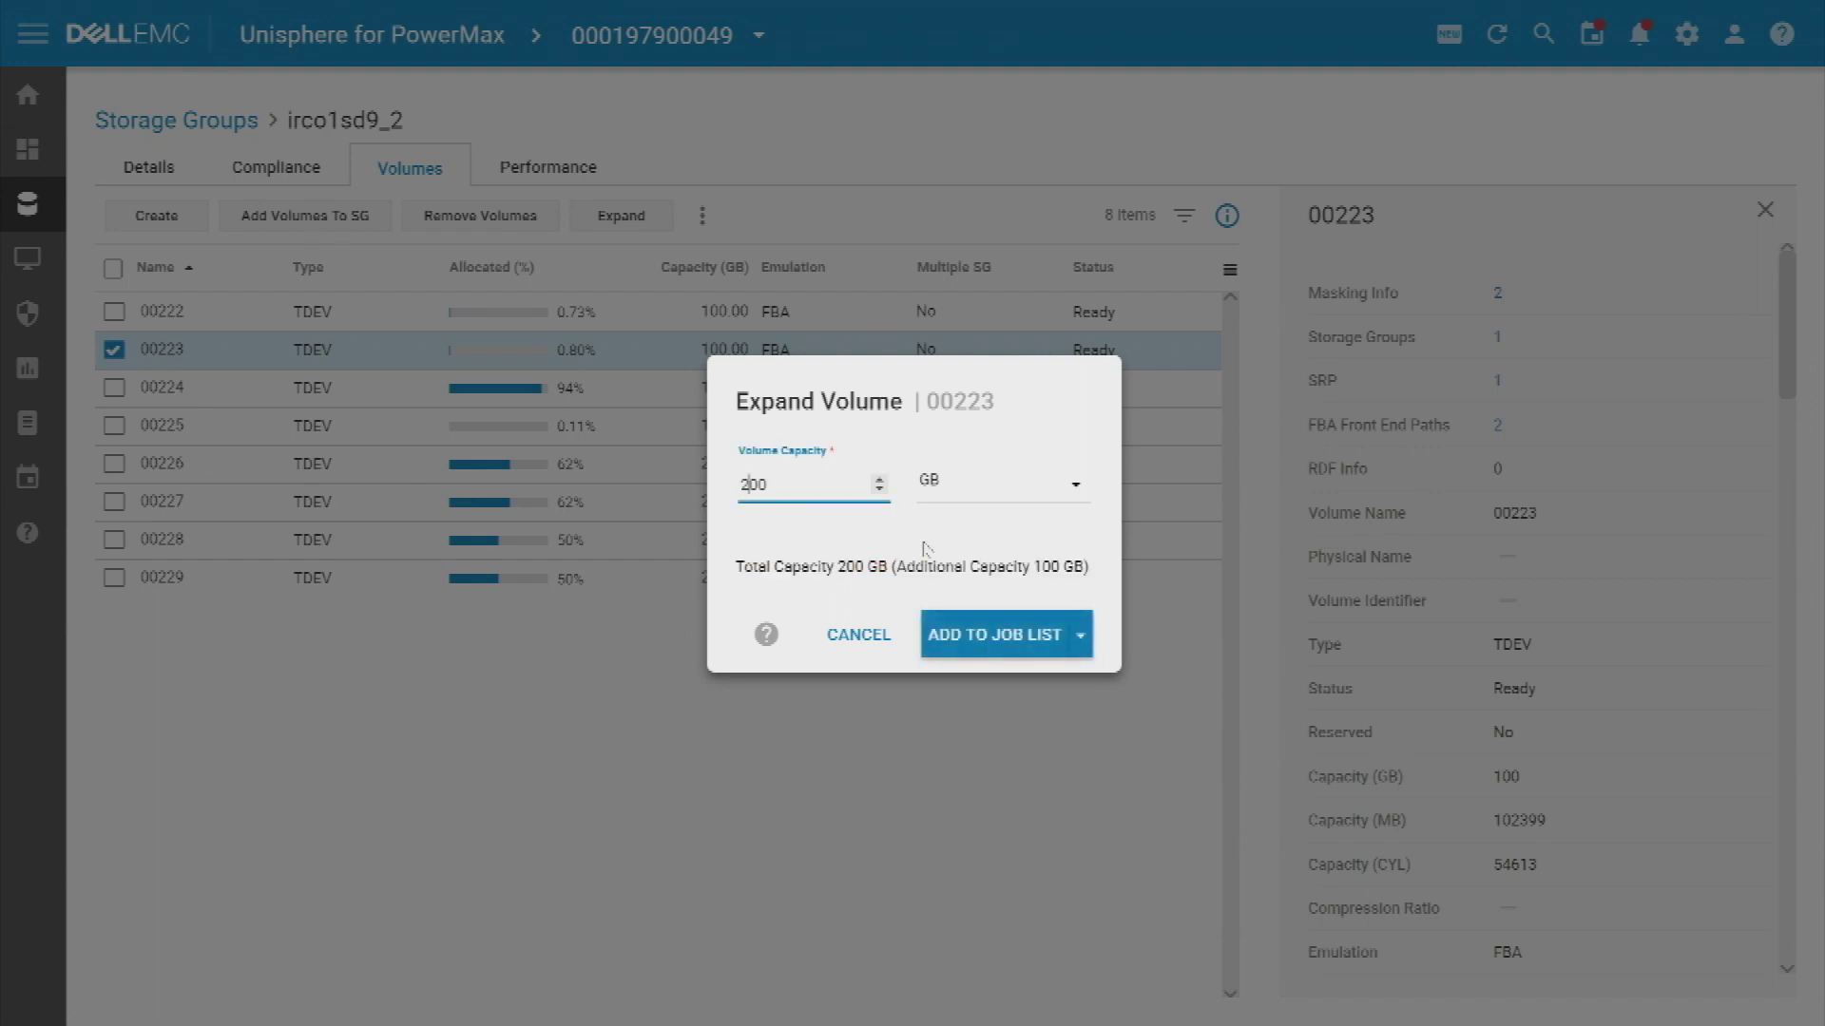
pyautogui.click(984, 637)
pyautogui.click(1119, 589)
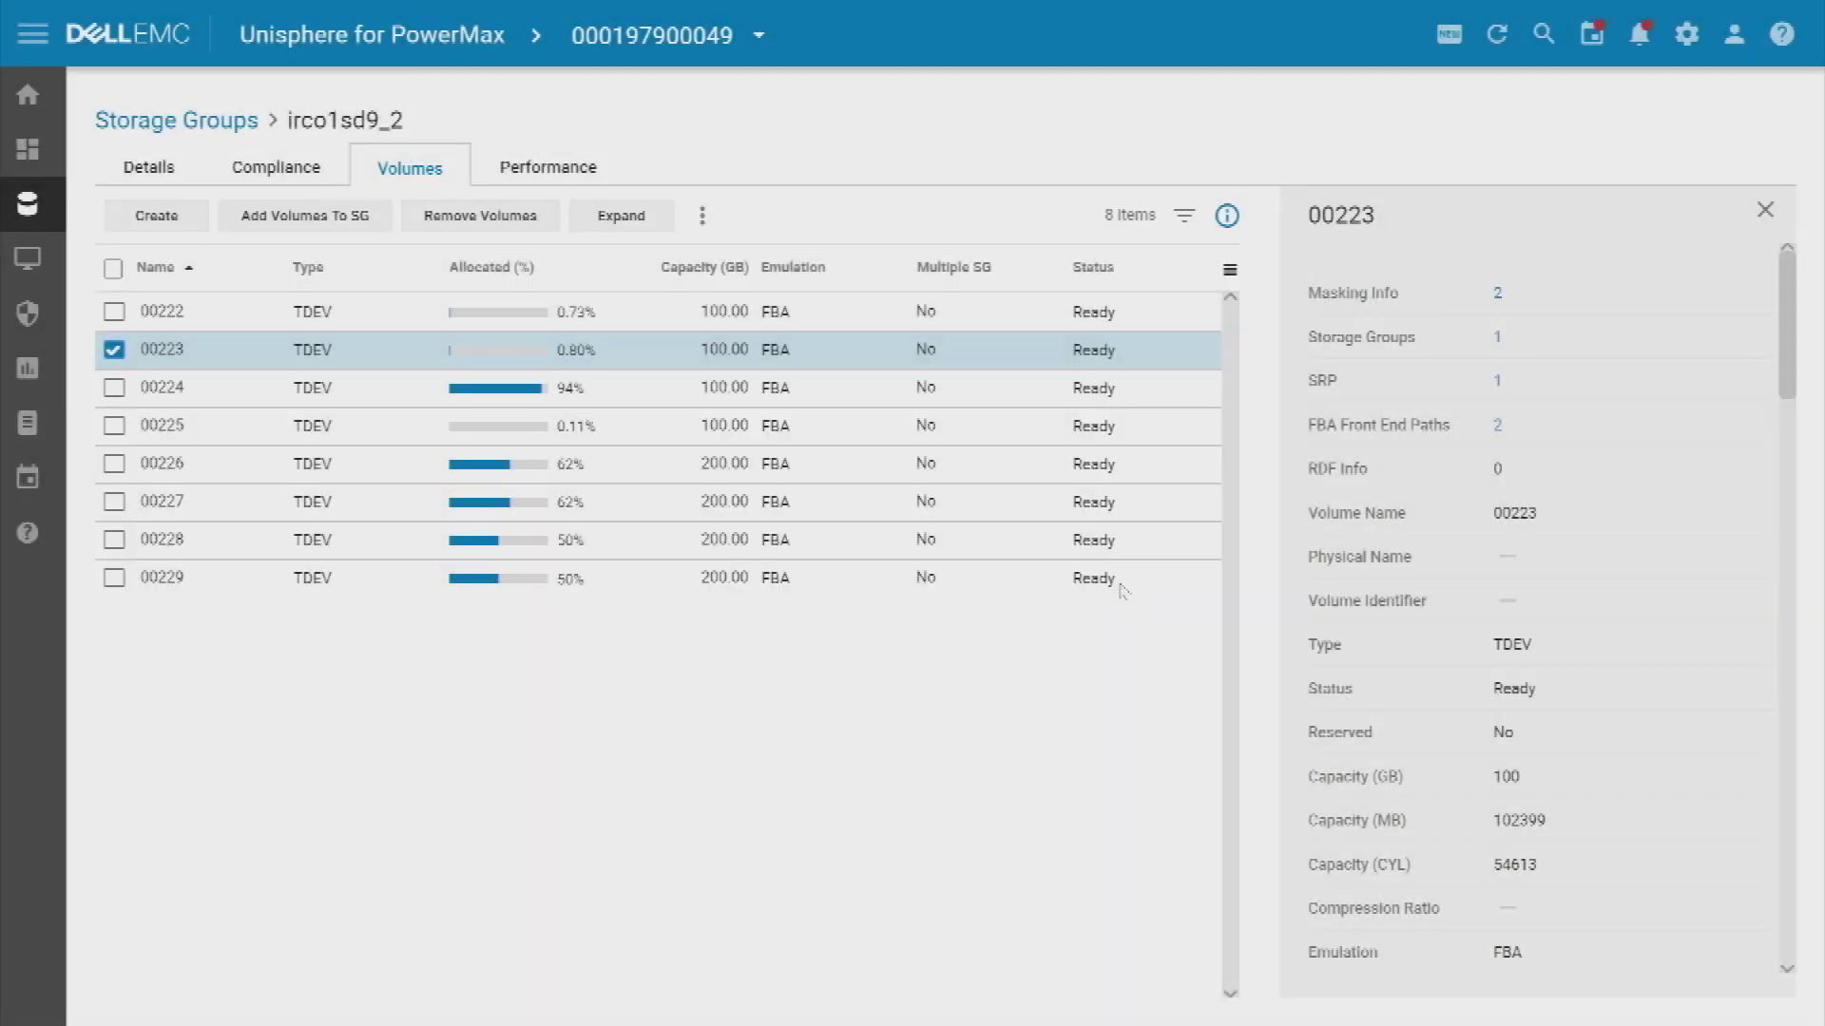